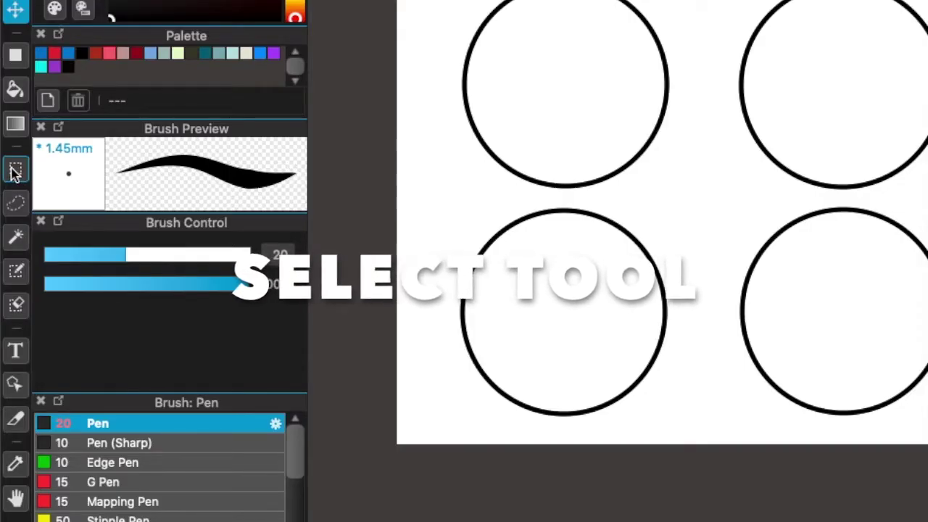
Set the Select tool to Rectangle and make several rectangular selections, ending with a small one between the circles, touching the upper-right circle
left_click(15, 171)
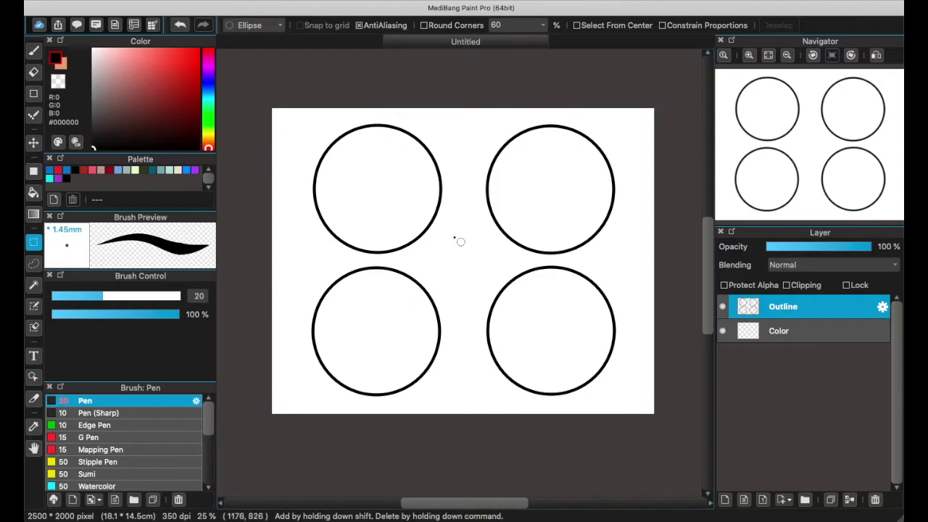
left_click(260, 26)
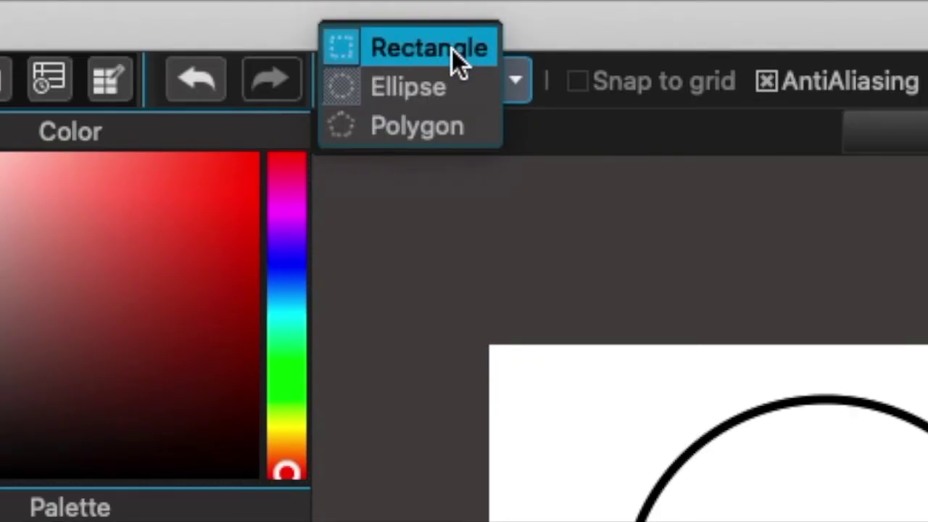
left_click(266, 17)
left_click_drag(426, 233, 485, 281)
left_click_drag(450, 157, 483, 215)
left_click_drag(435, 249, 468, 309)
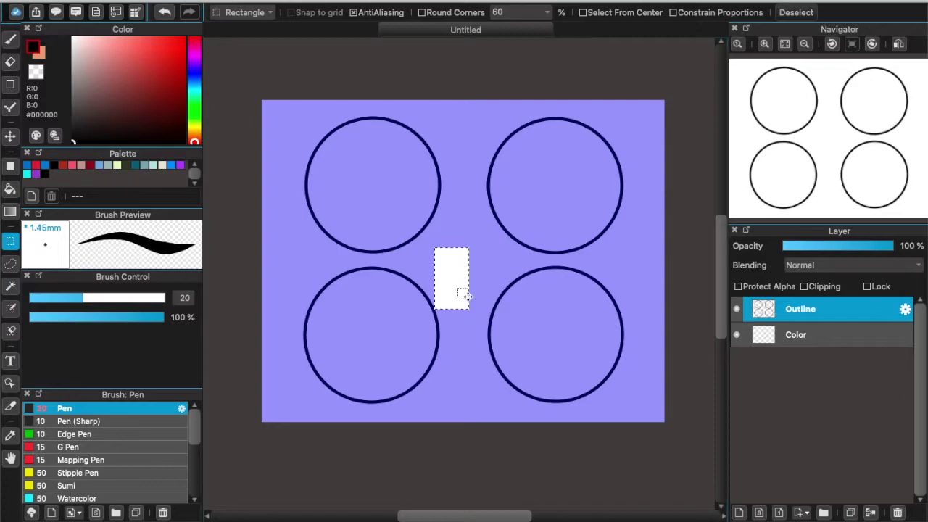
left_click_drag(456, 197, 494, 254)
left_click_drag(430, 234, 484, 282)
left_click_drag(449, 210, 479, 277)
left_click_drag(425, 233, 506, 265)
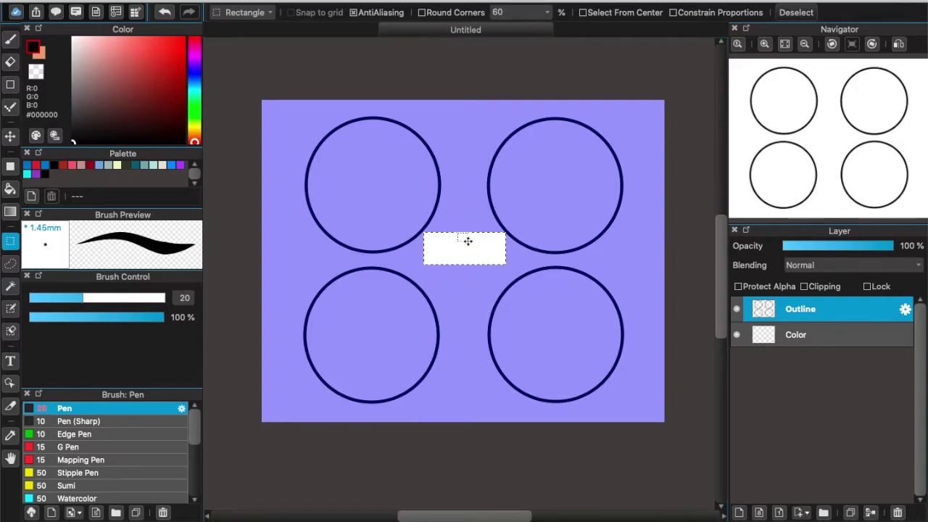
left_click_drag(425, 118, 475, 271)
left_click_drag(454, 177, 549, 264)
left_click_drag(503, 167, 563, 218)
left_click_drag(451, 169, 511, 221)
left_click_drag(452, 233, 511, 264)
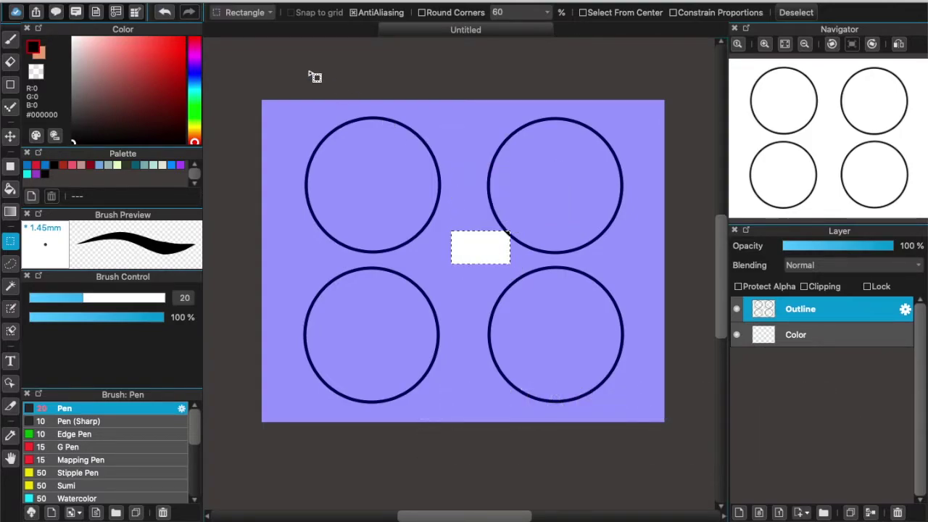
Change the selection shape to Ellipse and make elliptical selections of different sizes, ending with a small round one between the circles
left_click(248, 13)
left_click(250, 28)
left_click_drag(451, 229, 541, 296)
left_click_drag(406, 251, 528, 320)
left_click_drag(441, 179, 602, 308)
left_click_drag(296, 84, 472, 298)
left_click_drag(476, 238, 497, 257)
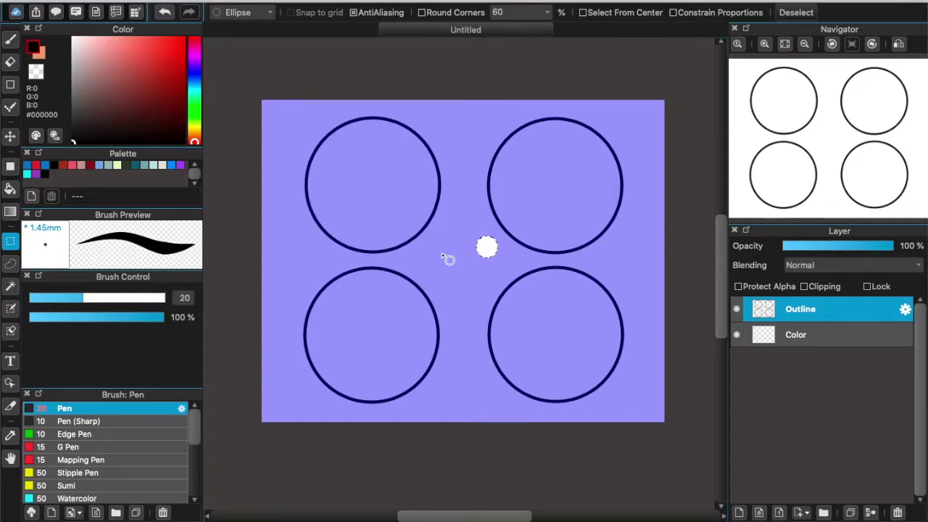
Change the selection shape to Polygon and close a small many-sided selection between the circles, beside the upper-left circle
left_click(246, 22)
left_click(247, 29)
left_click(447, 222)
left_click(459, 253)
left_click(435, 247)
left_click(433, 234)
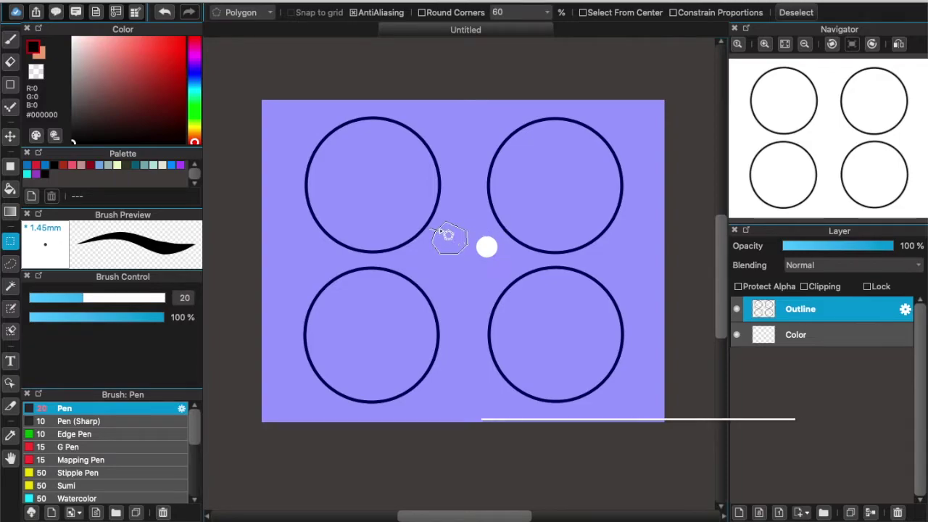
double_click(438, 231)
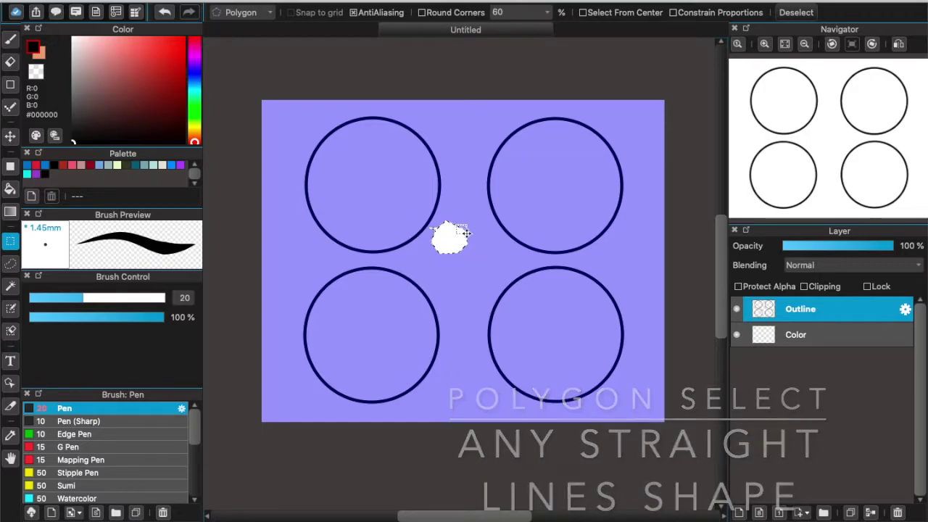
Replace the selection with a larger irregular polygon in the middle of the canvas, between the four circles
left_click(497, 247)
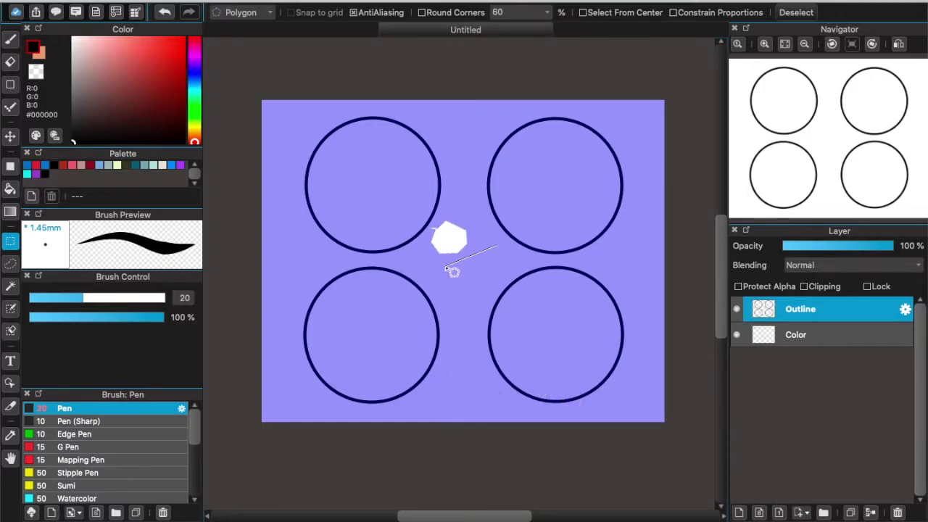
left_click(453, 303)
left_click(488, 301)
left_click(516, 273)
key("Escape")
double_click(472, 257)
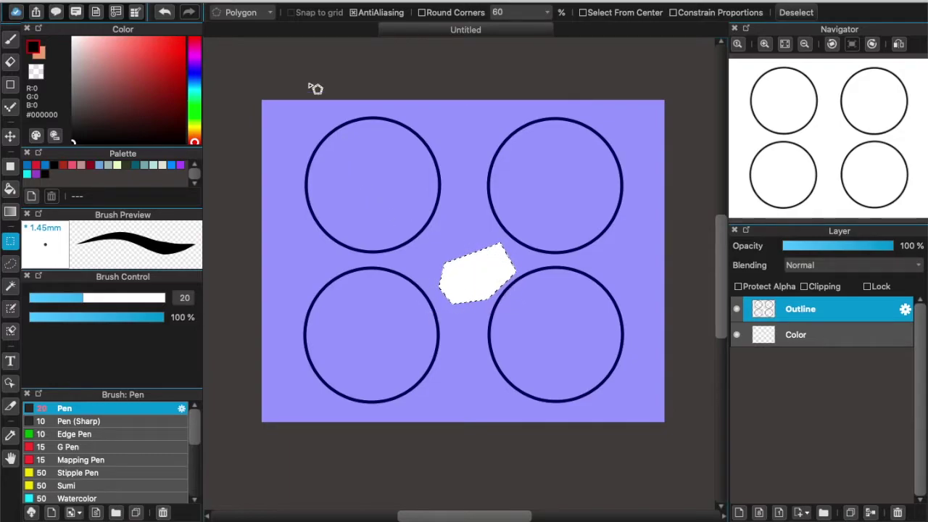
Make a diamond-like polygon selection across the upper-left circle, starting beyond the canvas edge
left_click(243, 13)
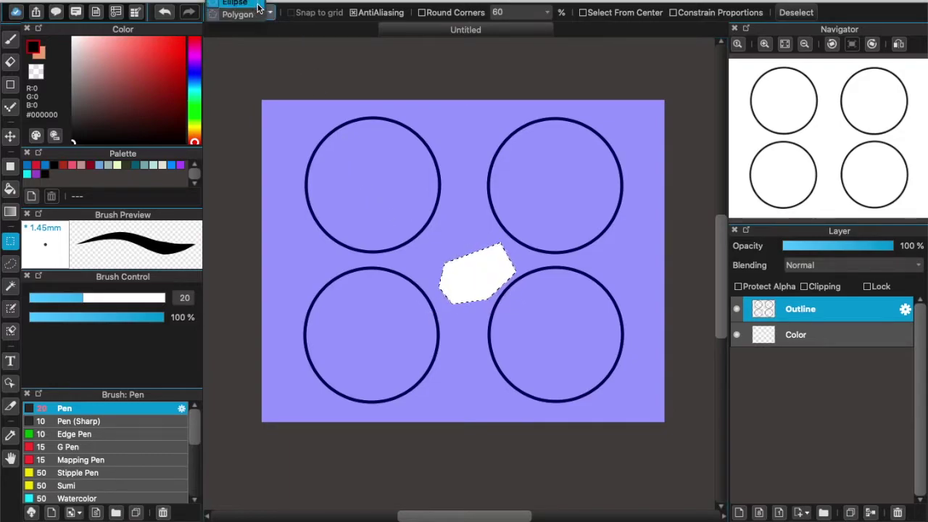
left_click(233, 214)
left_click(233, 214)
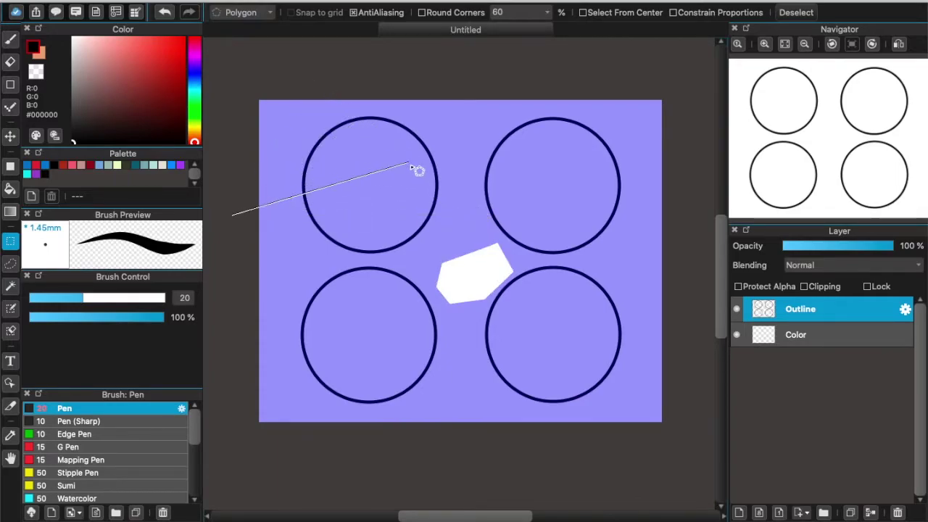
key("Escape")
left_click(353, 250)
left_click(247, 177)
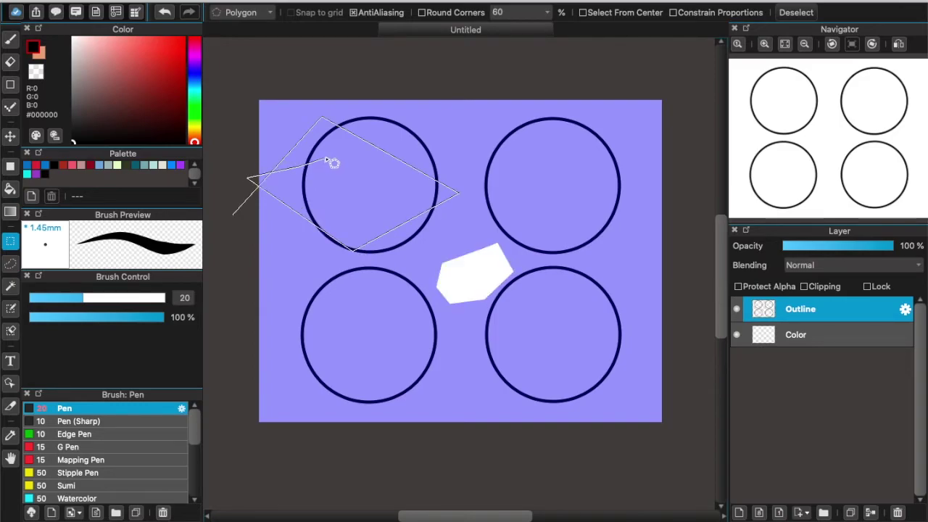
double_click(297, 145)
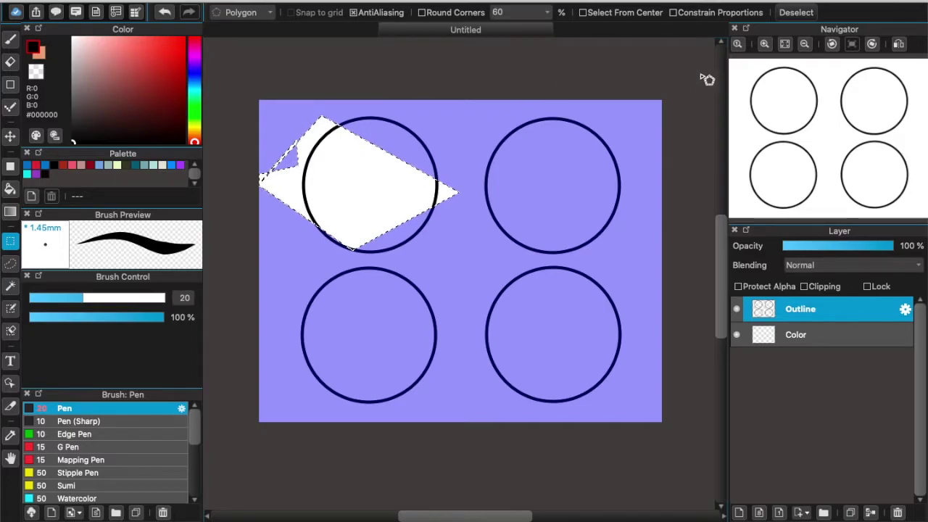
Deselect the polygon area, undo that to restore the selection, and deselect it again
key("ctrl+d")
key("ctrl+z")
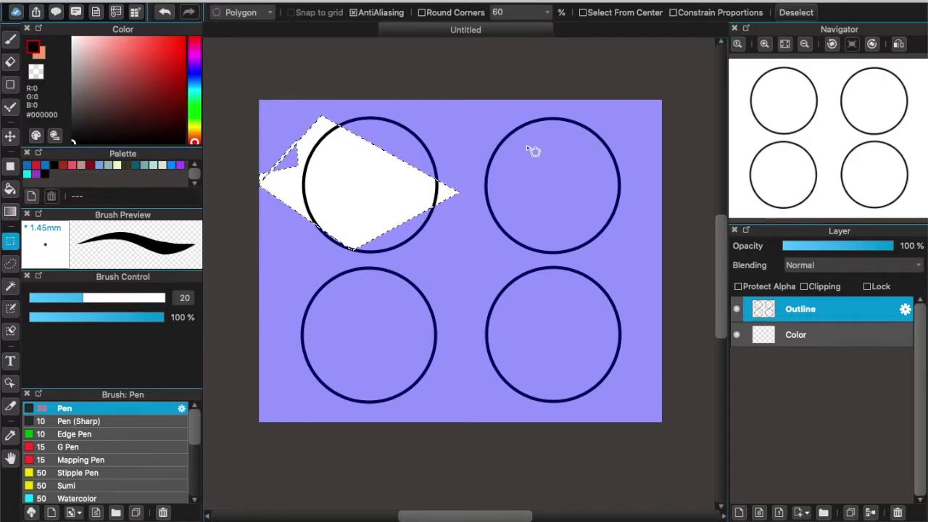
left_click(794, 14)
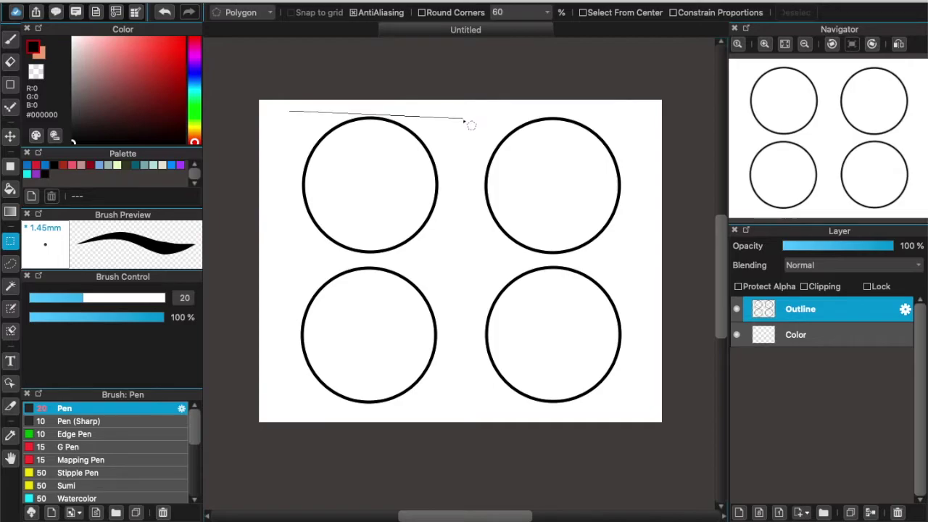
Try to enclose the upper-left circle with a four-cornered polygon selection
left_click(459, 259)
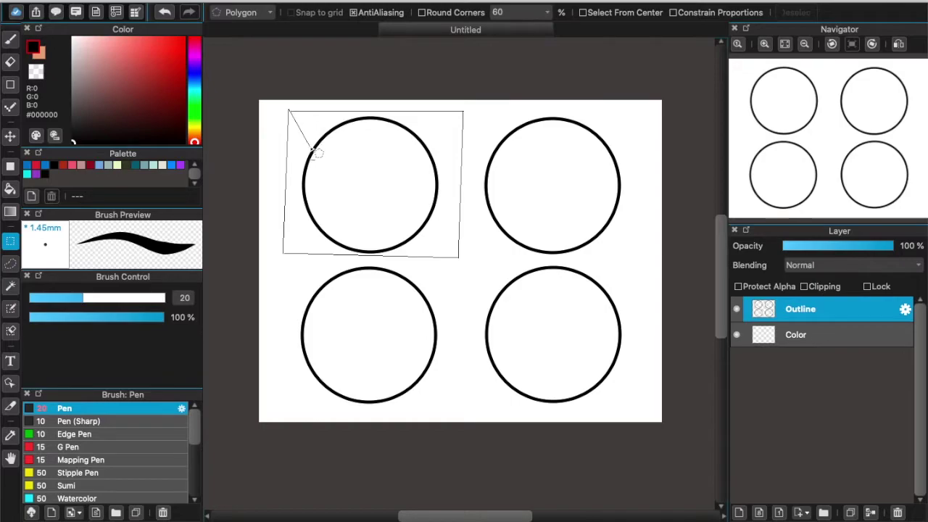
double_click(379, 93)
double_click(373, 92)
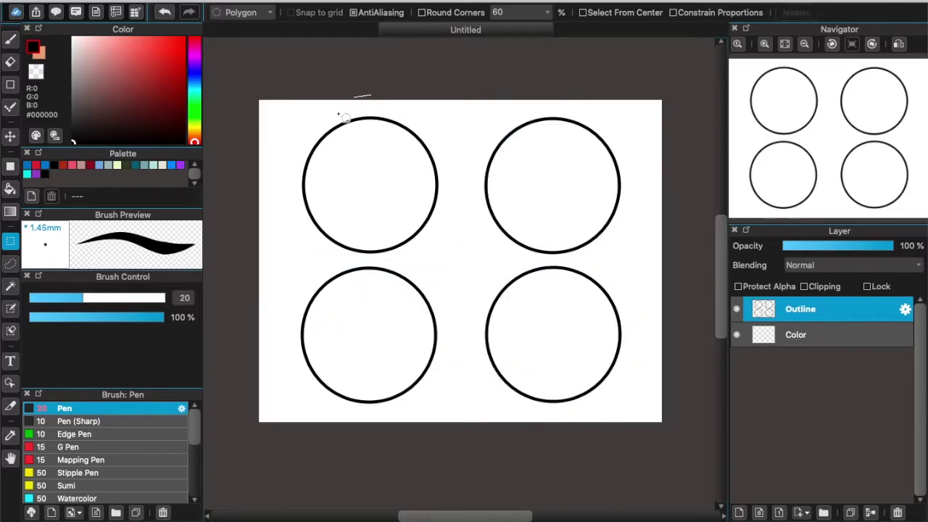
scroll(351, 111, "left", 5)
scroll(380, 236, "right", 8)
scroll(395, 214, "left", 2)
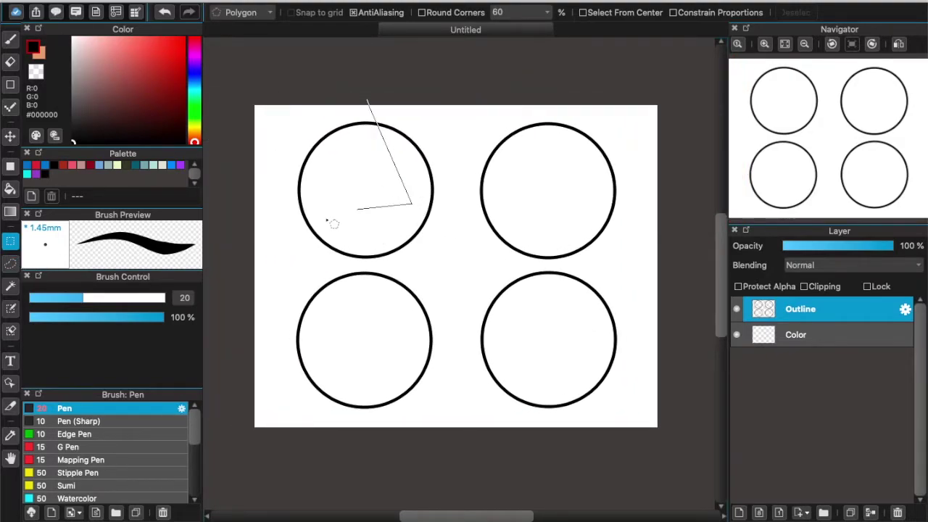
scroll(340, 216, "left", 5)
Switch to the Lasso tool, try a freehand selection between the two upper circles, and deselect it
left_click(11, 264)
scroll(545, 190, "right", 5)
scroll(544, 190, "right", 5)
scroll(543, 193, "left", 5)
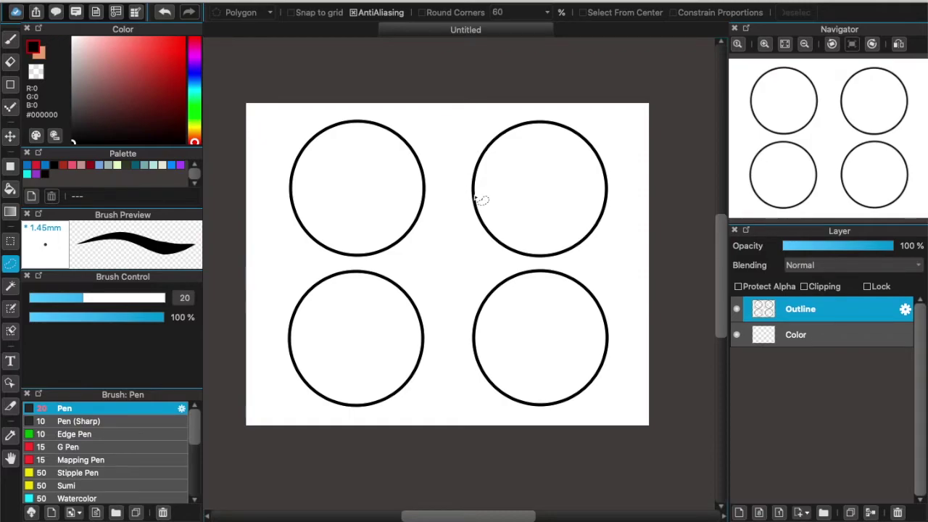
left_click(358, 97)
left_click(402, 201)
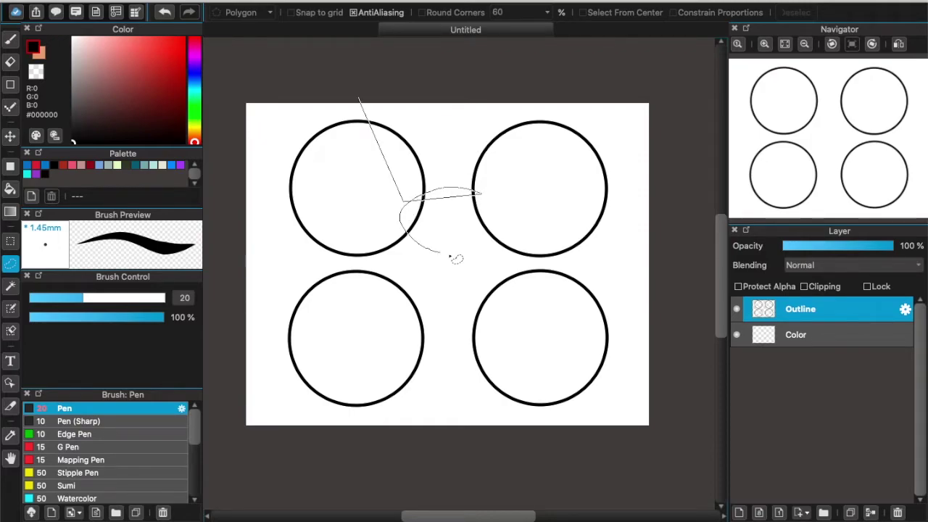
left_click_drag(495, 221, 478, 194)
double_click(477, 194)
key("super+d")
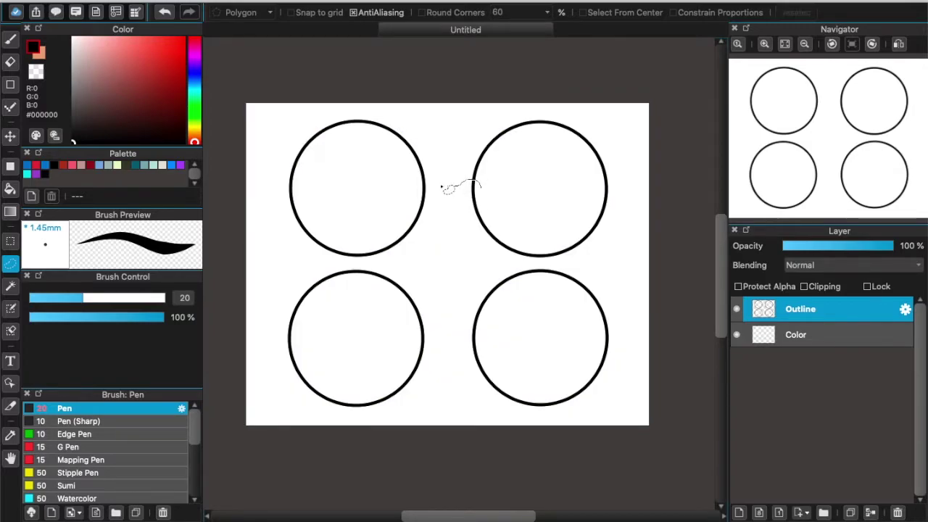
Draw a wavy freehand Lasso selection in the middle of the canvas, overlapping both upper circles
mouse_move(405, 263)
left_mouse_down()
mouse_move(427, 277)
mouse_move(454, 274)
left_mouse_up()
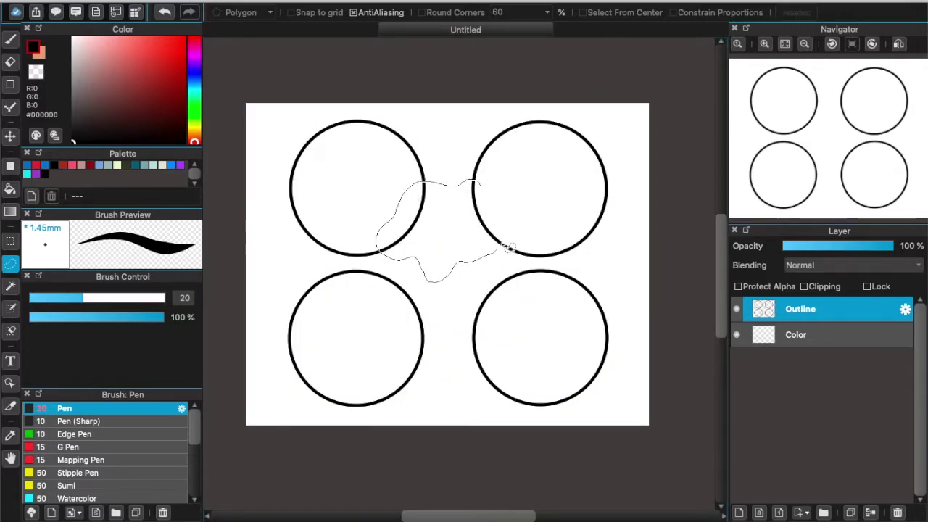
mouse_move(509, 248)
left_mouse_down()
mouse_move(491, 227)
mouse_move(492, 190)
left_mouse_up()
double_click(477, 182)
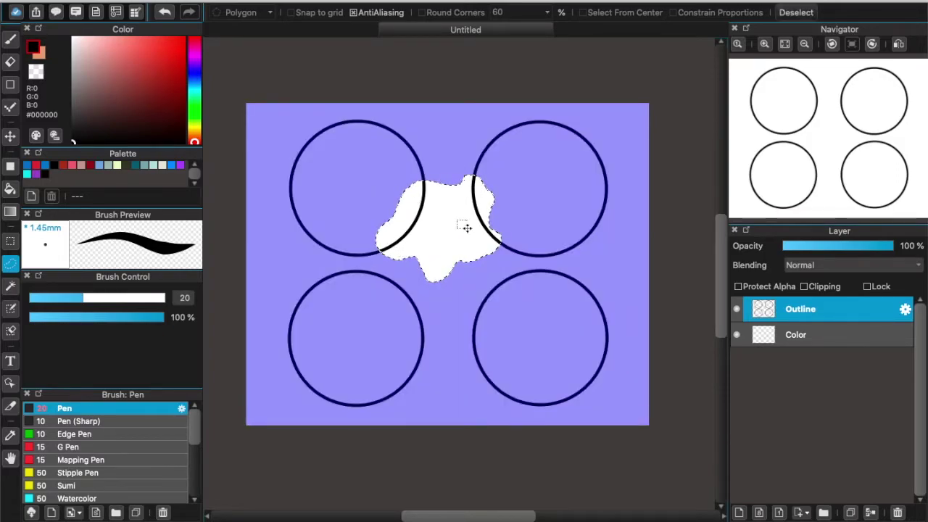
mouse_move(362, 288)
left_mouse_down()
mouse_move(353, 336)
mouse_move(398, 400)
mouse_move(512, 374)
mouse_move(528, 291)
mouse_move(435, 280)
mouse_move(343, 303)
left_mouse_up()
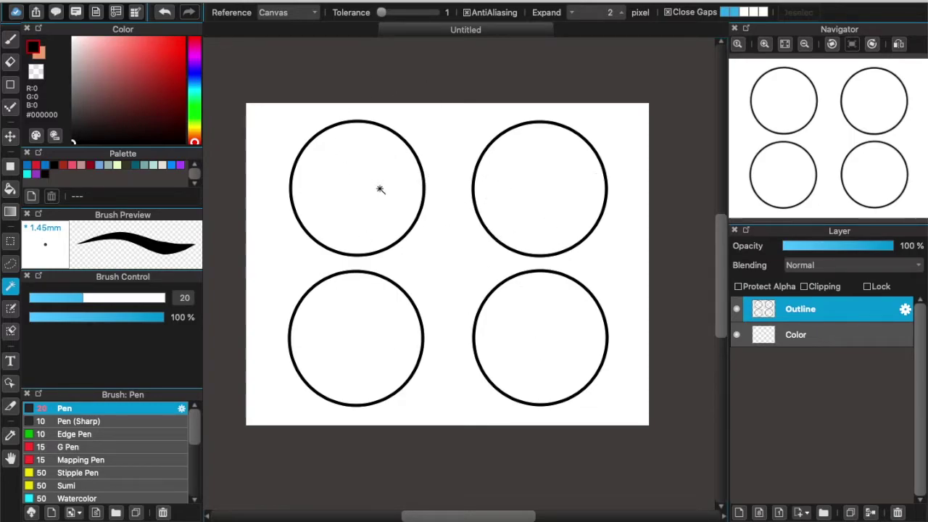
Use the Magic Wand to select individual circle interiors and the background in turn, and deselect
left_click(380, 176)
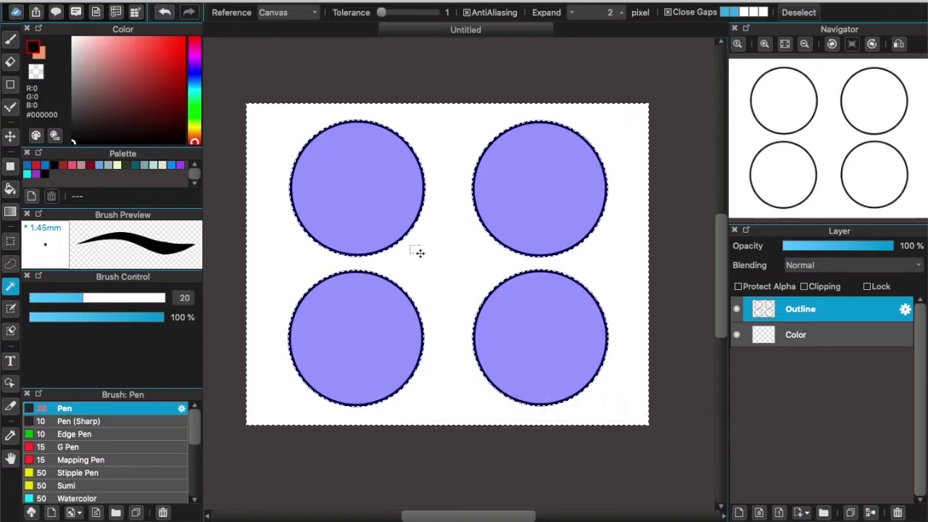
left_click(508, 337)
left_click(537, 218)
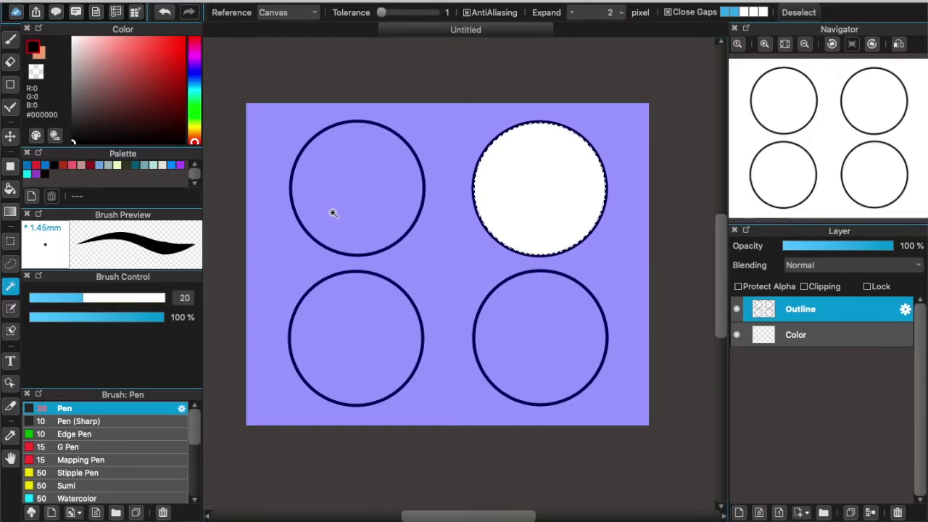
key("super+d")
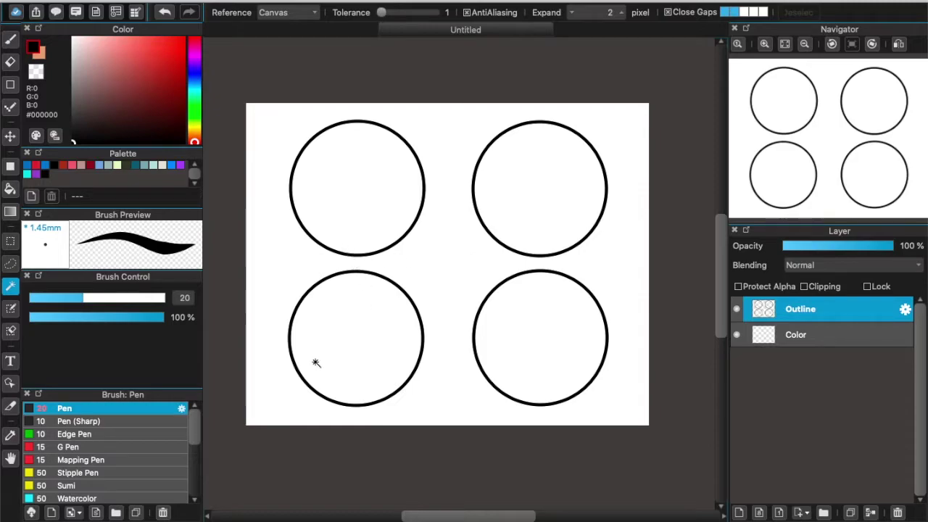
Erase a small gap in the upper-left circle's outline and select its interior with the Magic Wand, with Close Gaps off
left_click(10, 62)
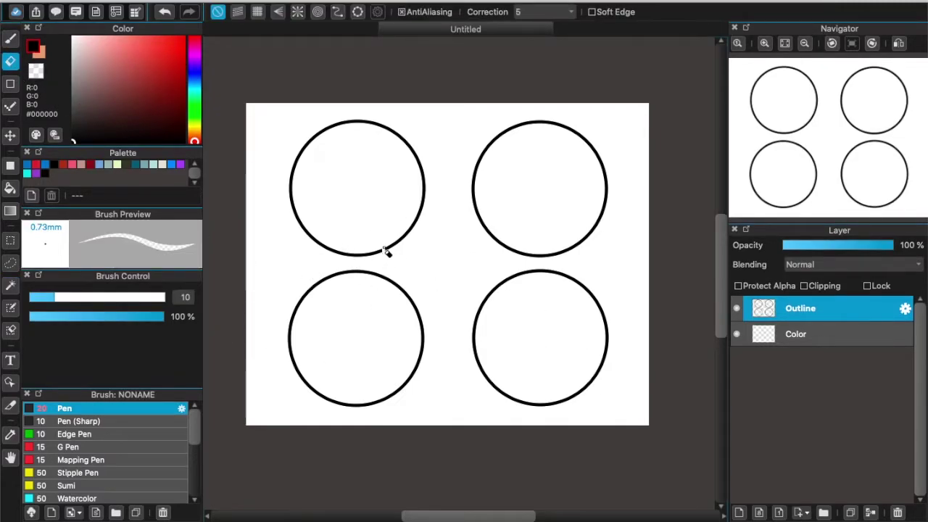
left_click(10, 286)
left_click(372, 201)
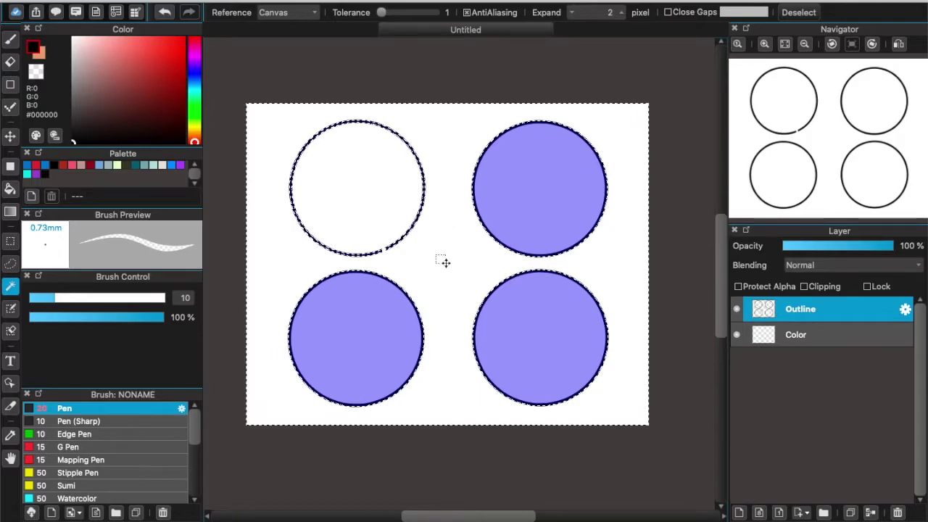
Examine the erased gap in the upper-left circle's outline and the selection edges around it up close
scroll(338, 262, "up", 5)
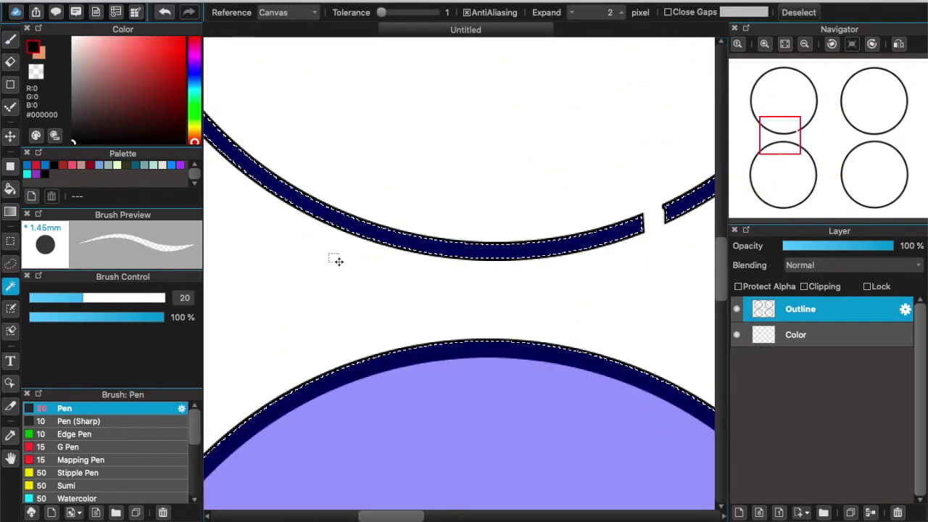
scroll(338, 261, "down", 3)
key("ctrl+d")
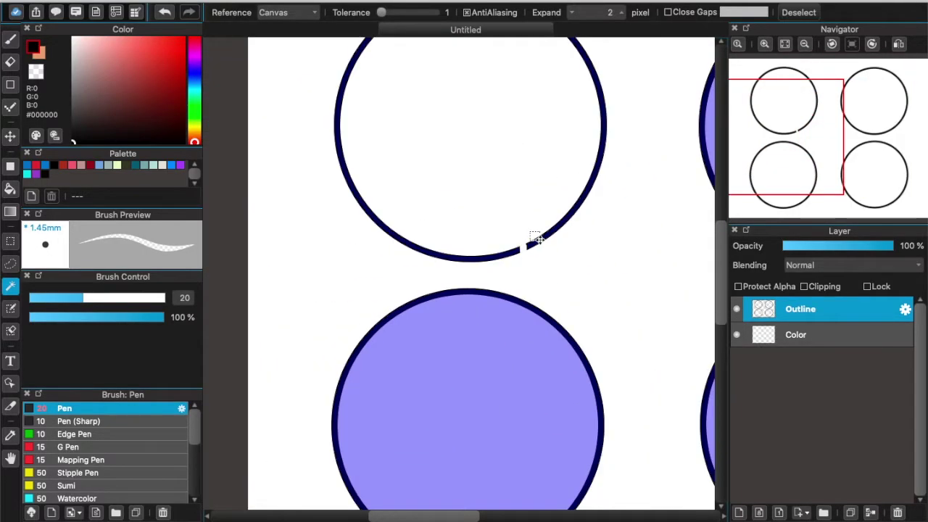
scroll(537, 240, "down", 3)
scroll(538, 227, "up", 5)
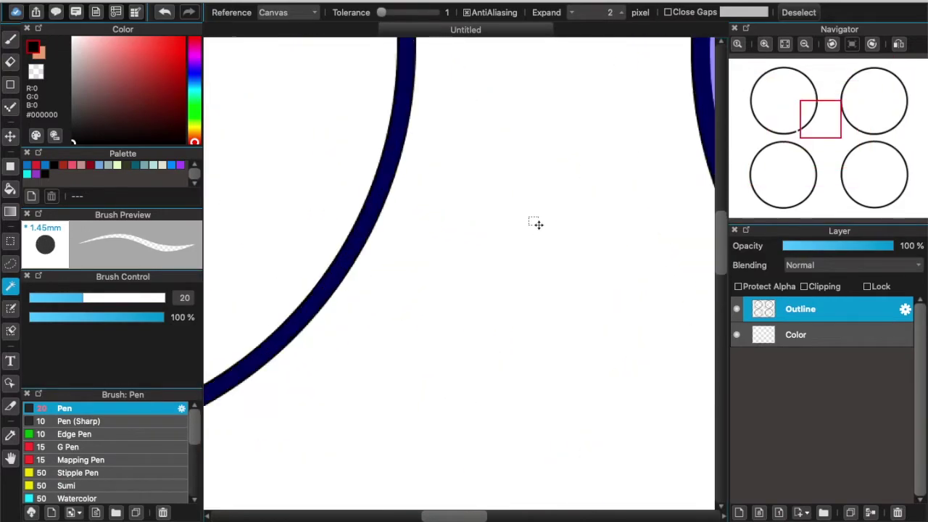
scroll(536, 223, "left", 5)
scroll(536, 224, "down", 3)
left_click(317, 317)
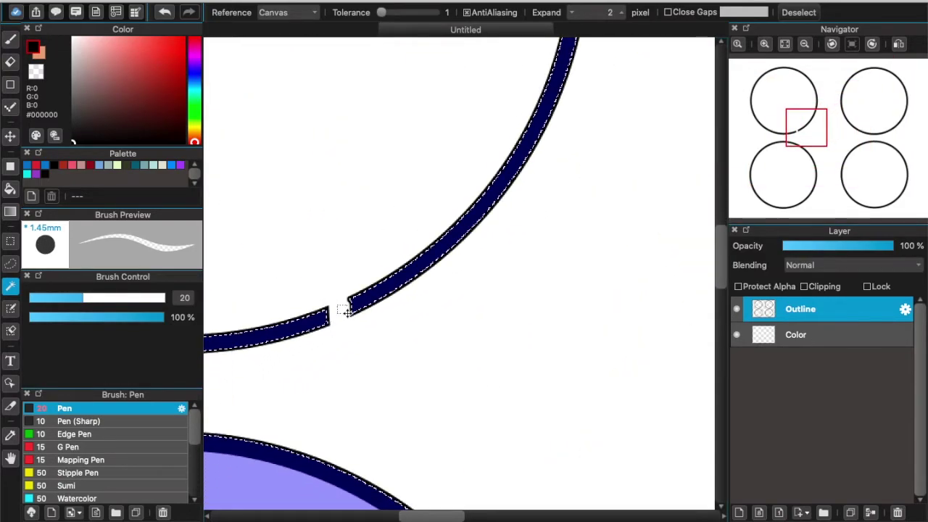
scroll(328, 257, "down", 3)
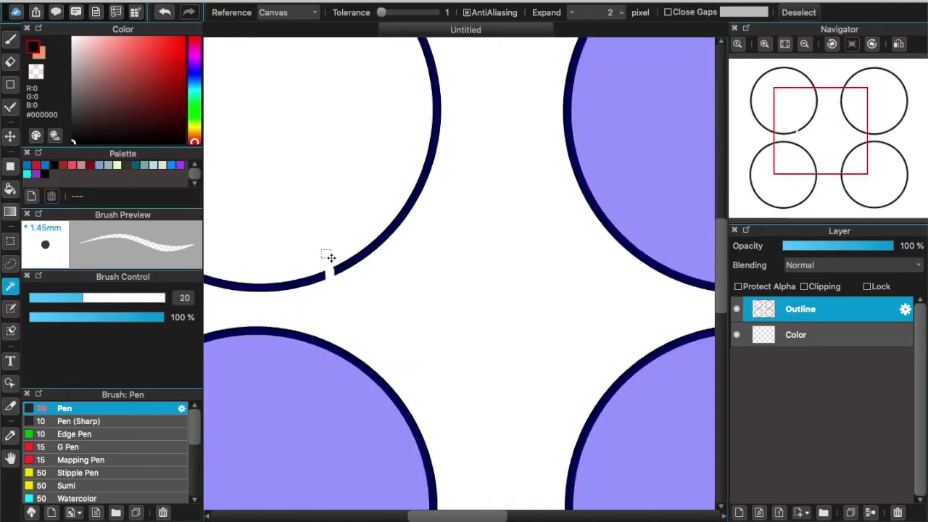
Select the gapped upper-left circle's interior again with the Magic Wand, Close Gaps off, check the selection over the whole canvas, and deselect
scroll(328, 259, "down", 2)
scroll(340, 221, "down", 2)
left_click(348, 218)
scroll(346, 217, "left", 3)
scroll(435, 181, "down", 1)
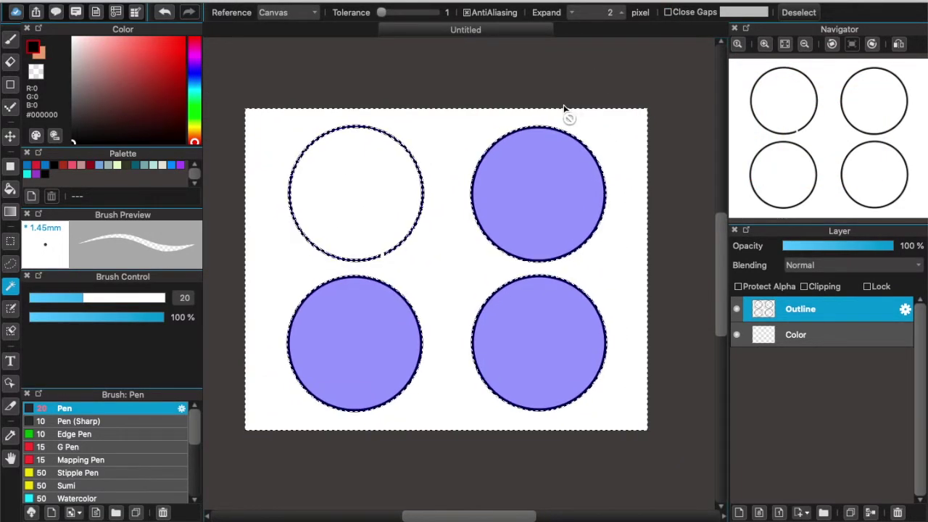
key("ctrl+d")
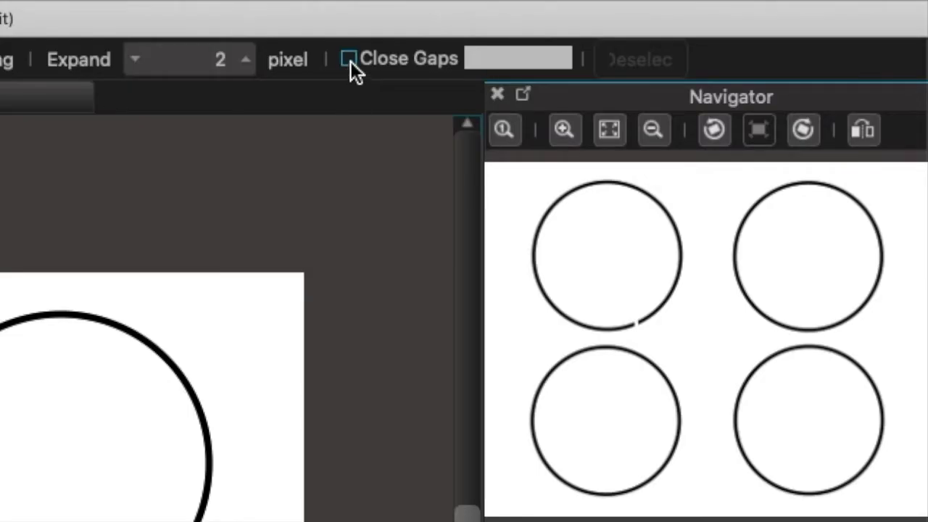
Turn on Close Gaps at its maximum level, select the upper-left, upper-right and lower-right circle interiors in turn, and deselect
left_click(350, 59)
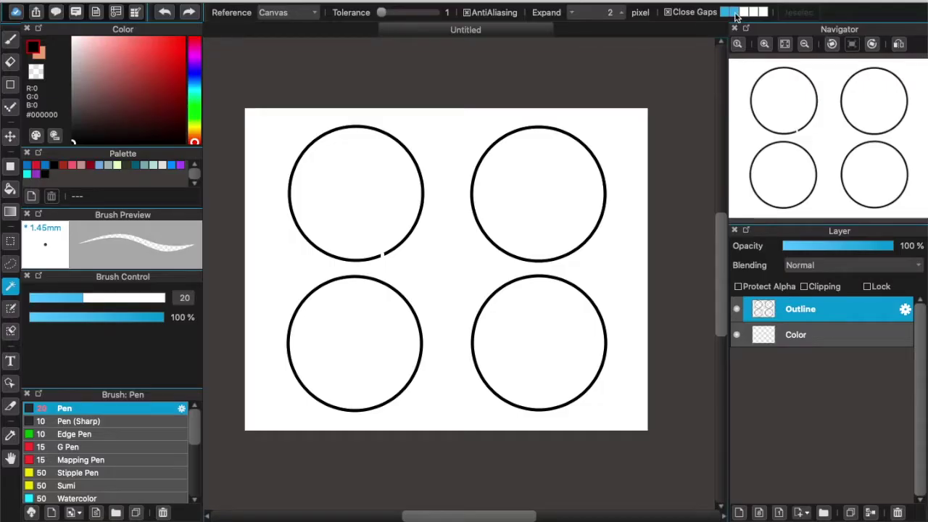
mouse_move(770, 20)
left_mouse_down()
mouse_move(734, 15)
mouse_move(782, 24)
mouse_move(711, 16)
mouse_move(781, 23)
mouse_move(761, 13)
left_mouse_up()
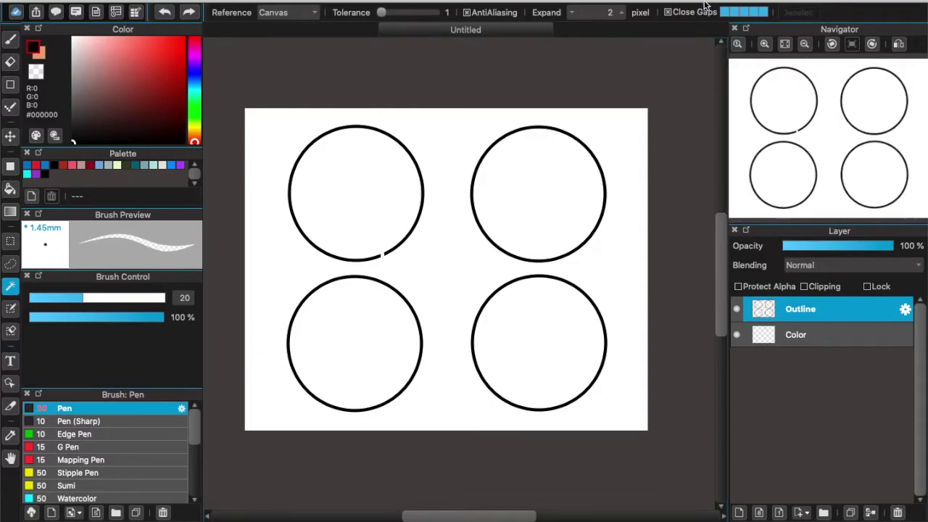
left_click(373, 172)
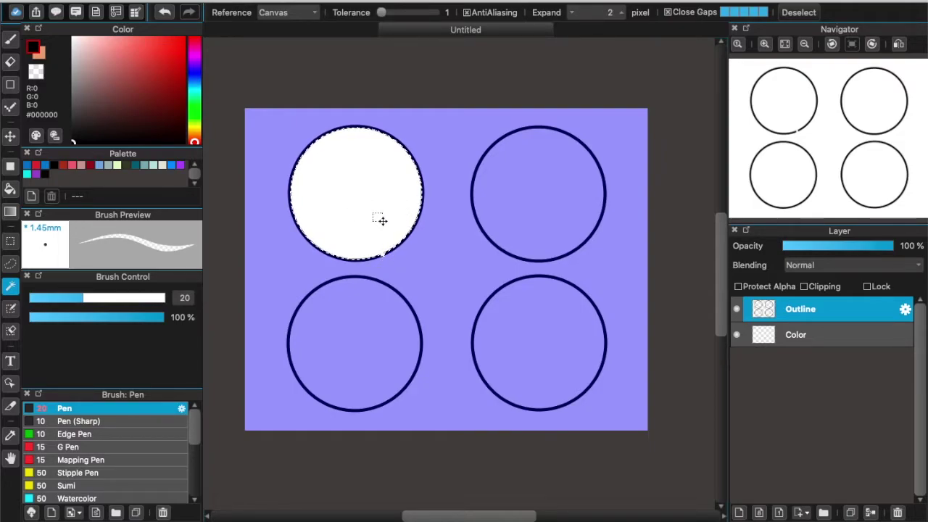
left_click(577, 186)
left_click(501, 335)
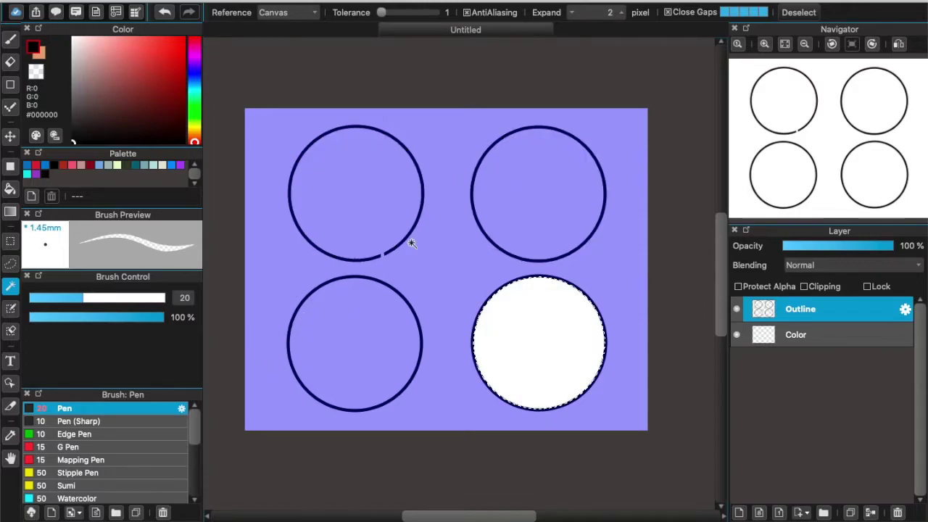
key("ctrl+d")
Switch to the Select Pen and set its size to 89
left_click(11, 310)
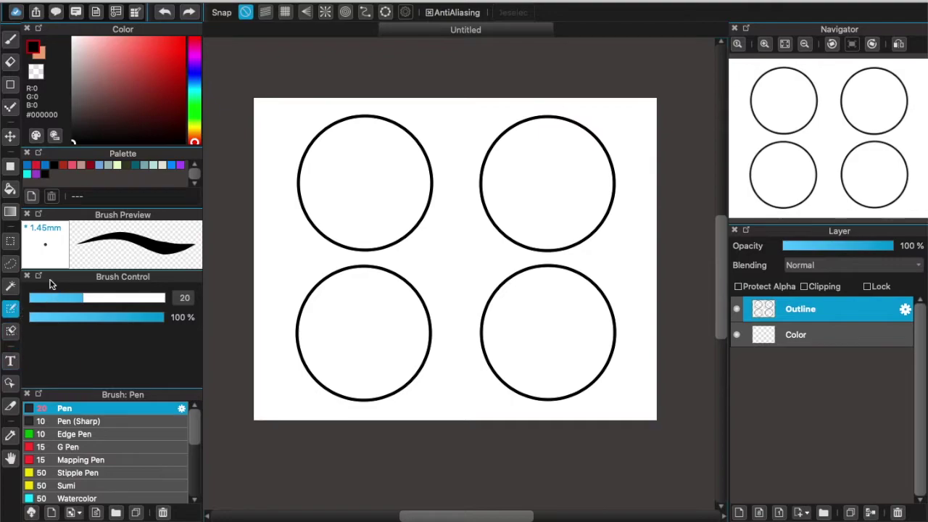
left_click(11, 242)
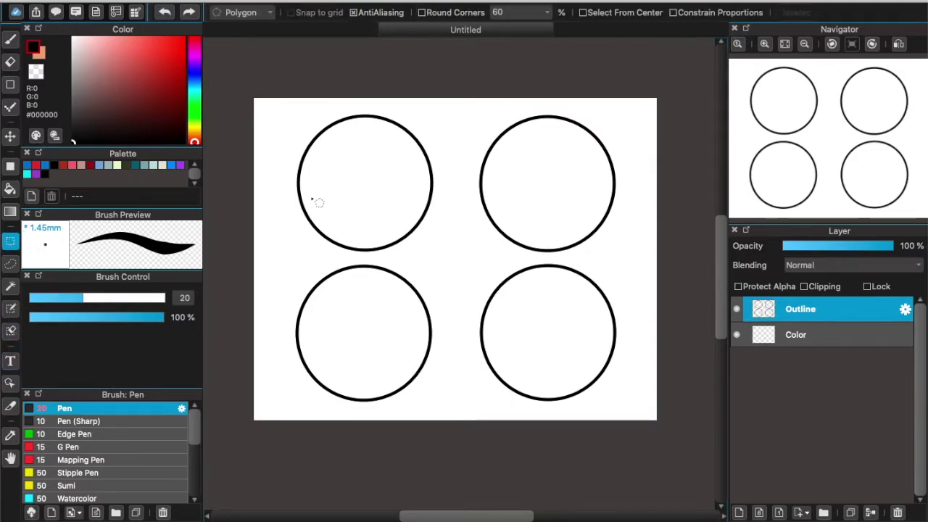
left_click(11, 308)
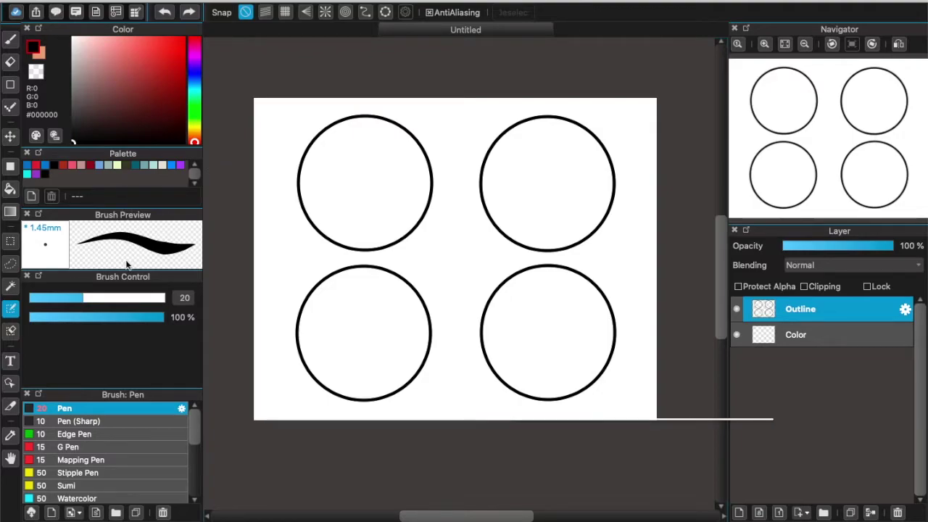
left_click(137, 299)
left_click_drag(138, 302, 145, 300)
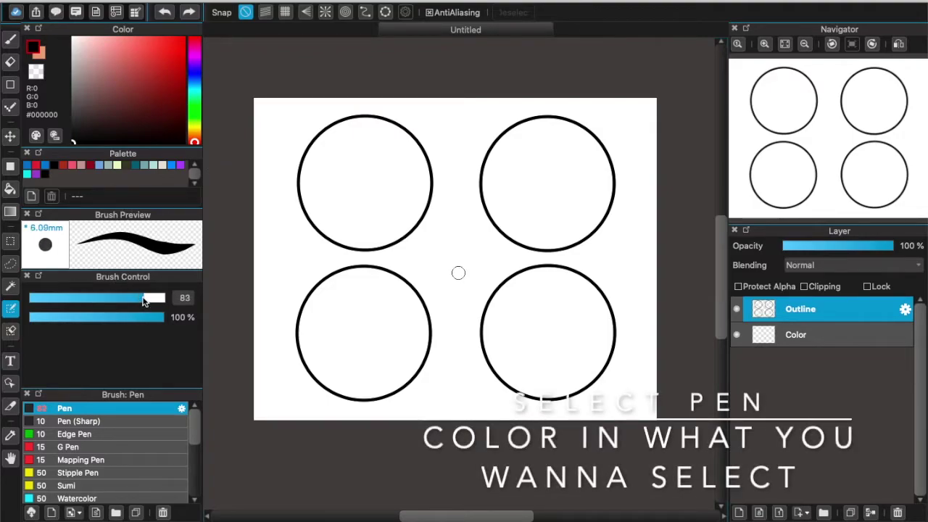
Clear a trial stroke in the upper-left circle and paint a selection between the circles, extending it up to the canvas's top edge
mouse_move(348, 167)
left_mouse_down()
mouse_move(326, 201)
mouse_move(327, 171)
mouse_move(339, 179)
left_mouse_up()
key("ctrl+d")
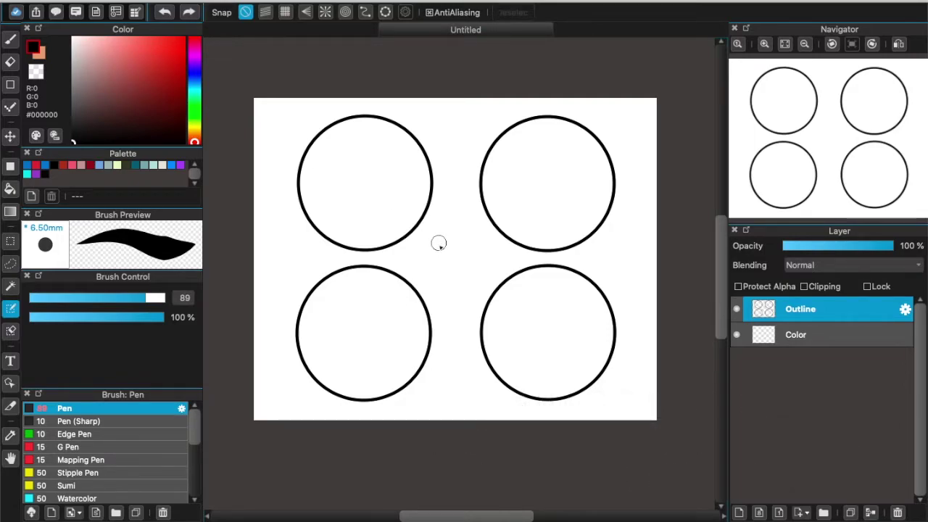
mouse_move(419, 241)
left_mouse_down()
mouse_move(466, 259)
mouse_move(460, 282)
mouse_move(481, 280)
mouse_move(483, 244)
mouse_move(461, 225)
mouse_move(432, 243)
mouse_move(454, 210)
left_mouse_up()
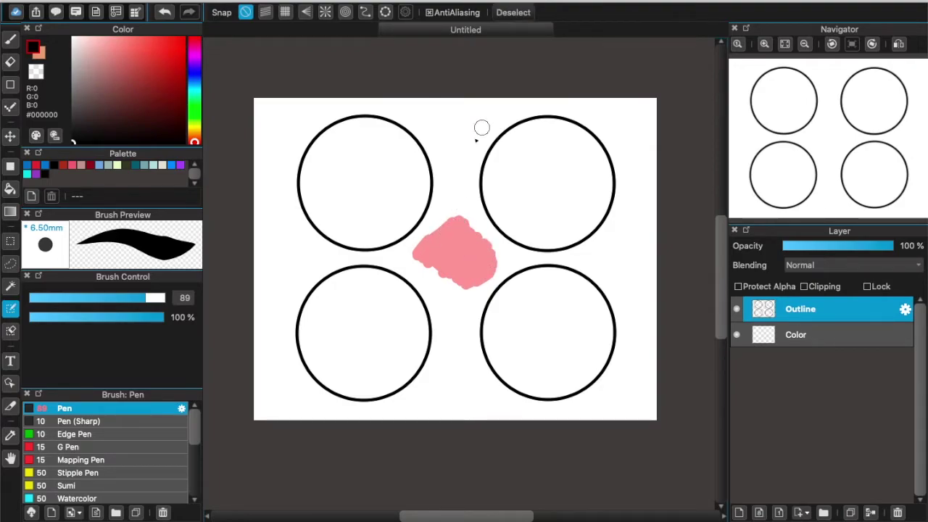
mouse_move(462, 105)
left_mouse_down()
mouse_move(434, 231)
mouse_move(491, 80)
mouse_move(481, 234)
mouse_move(472, 244)
mouse_move(493, 82)
mouse_move(462, 185)
left_mouse_up()
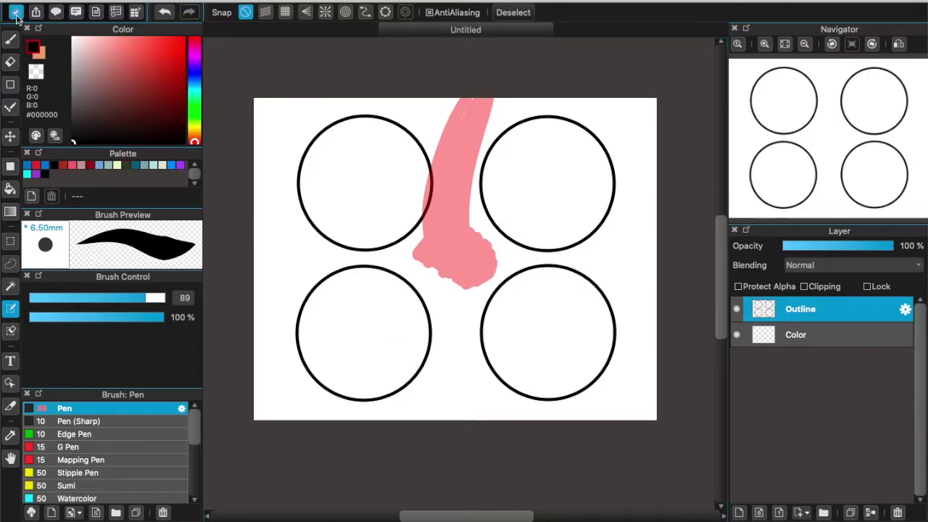
Set the brush to size 358 and colour #FF1B00, try painting inside the selection, and undo the stroke
left_click(9, 39)
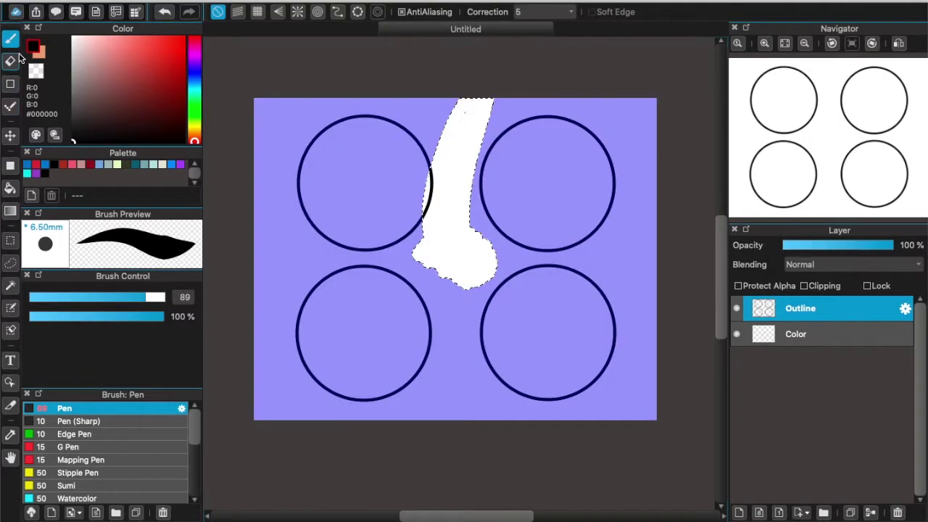
left_click_drag(148, 298, 165, 297)
left_click_drag(148, 104, 197, 16)
left_click_drag(450, 172, 449, 172)
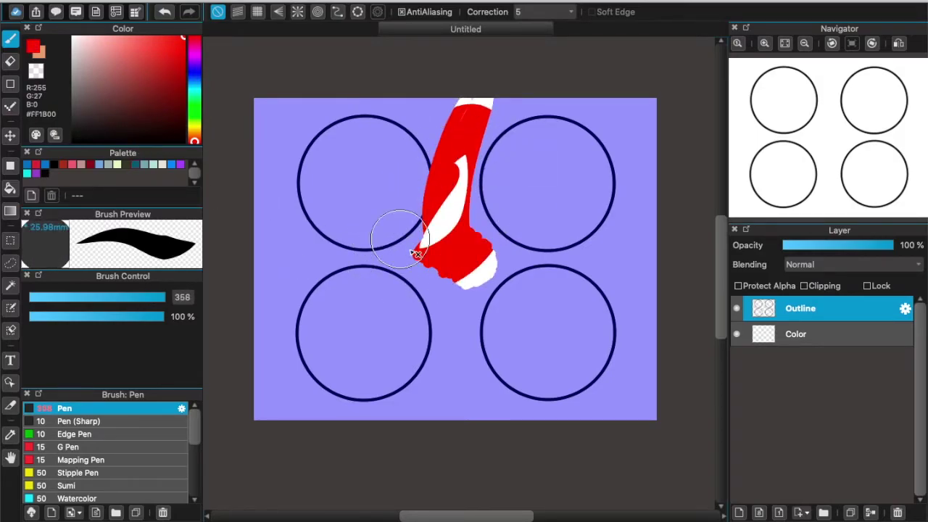
key("super+z")
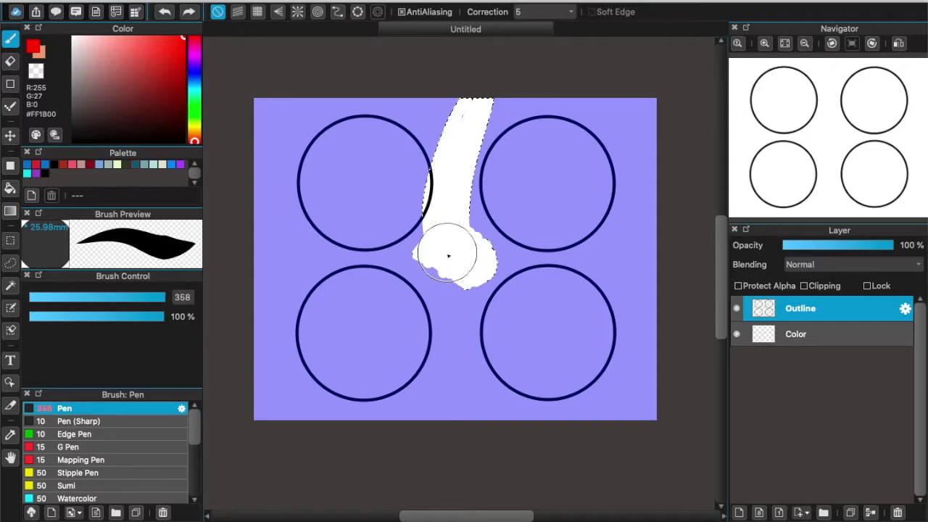
Extend the selection into the lower-left circle with the Select Pen and fill all its parts with red using the Bucket
left_click(10, 307)
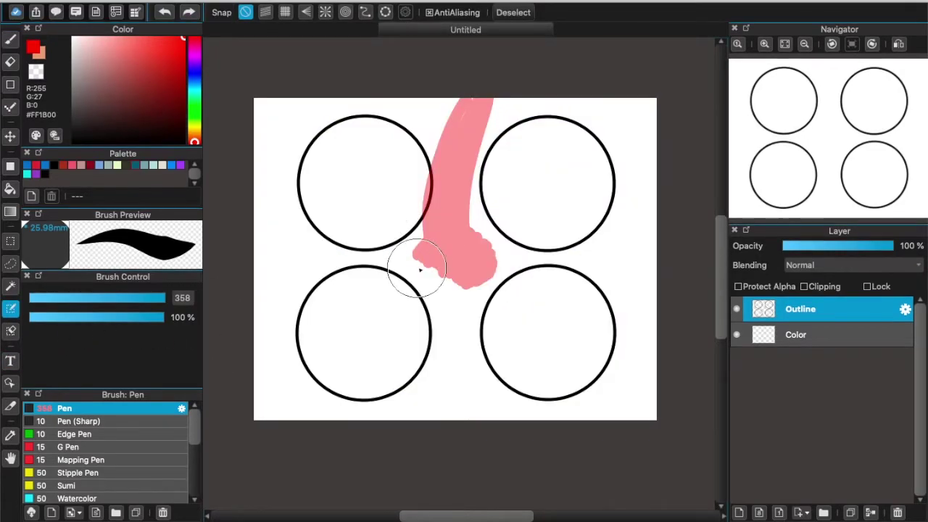
mouse_move(419, 269)
left_mouse_down()
mouse_move(432, 243)
mouse_move(456, 263)
mouse_move(435, 275)
left_mouse_up()
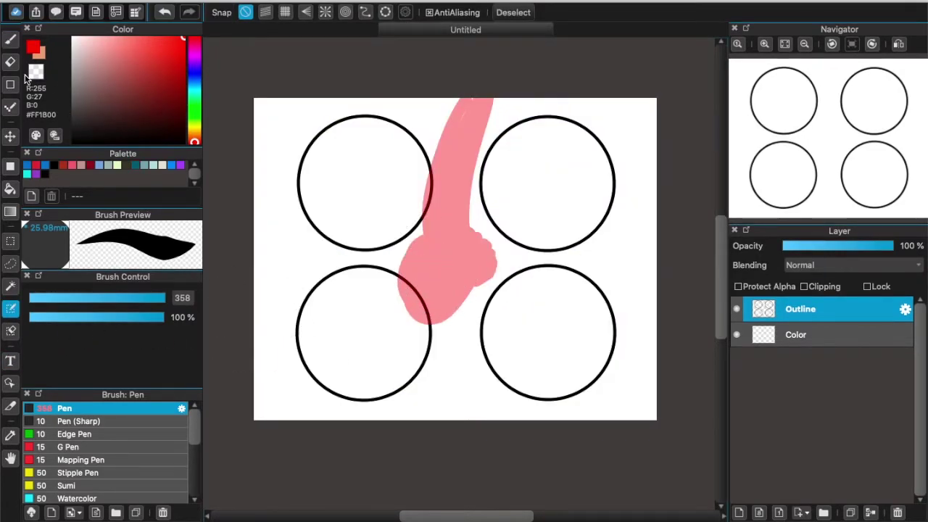
left_click(10, 188)
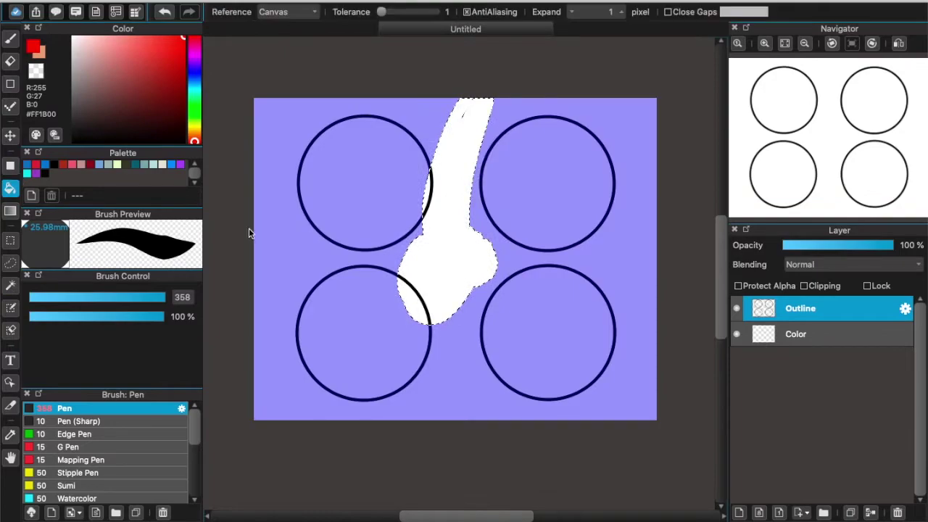
left_click(453, 213)
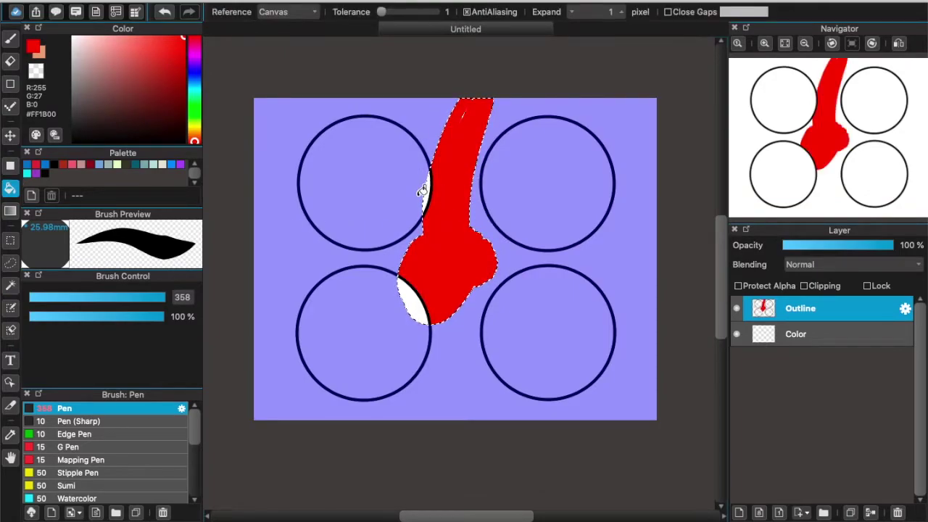
left_click(428, 201)
left_click(415, 302)
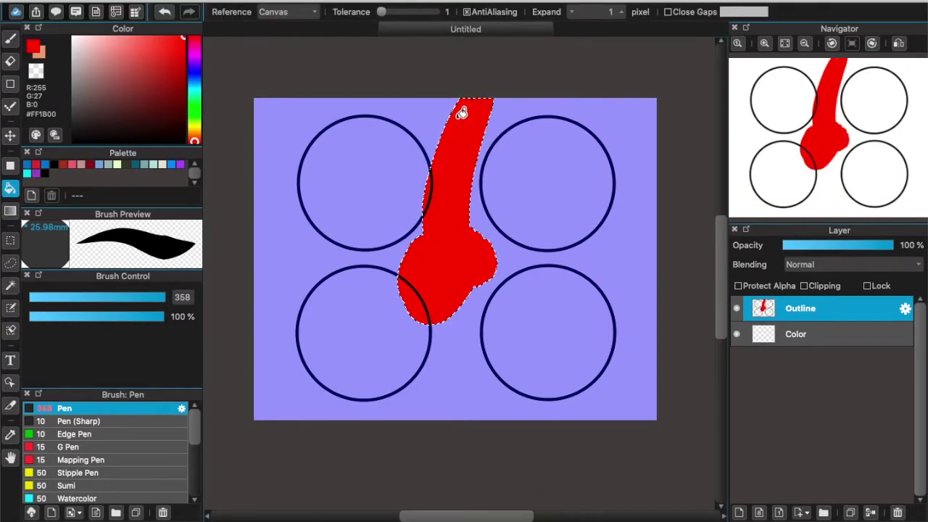
Undo the three red fills inside the selection
key("super+z")
key("super+z")
key("super+z")
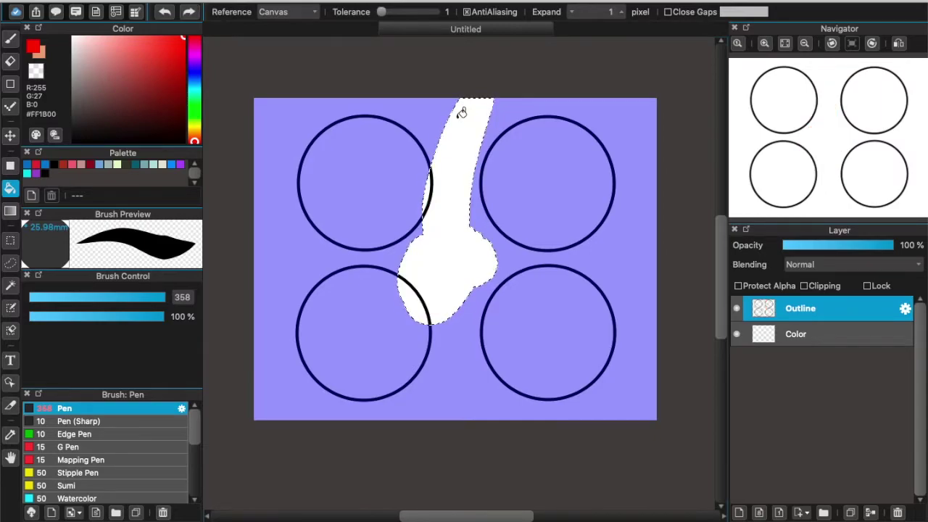
Clear the selection and paint a new rounded one between the four circles with the Select Pen
key("super+d")
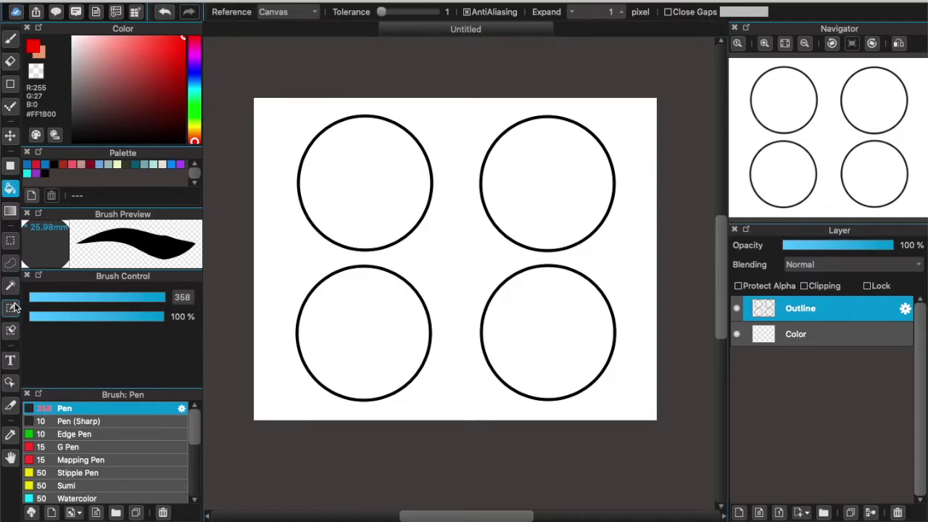
left_click(11, 307)
mouse_move(453, 243)
left_mouse_down()
mouse_move(458, 235)
mouse_move(462, 251)
mouse_move(462, 229)
mouse_move(447, 239)
left_mouse_up()
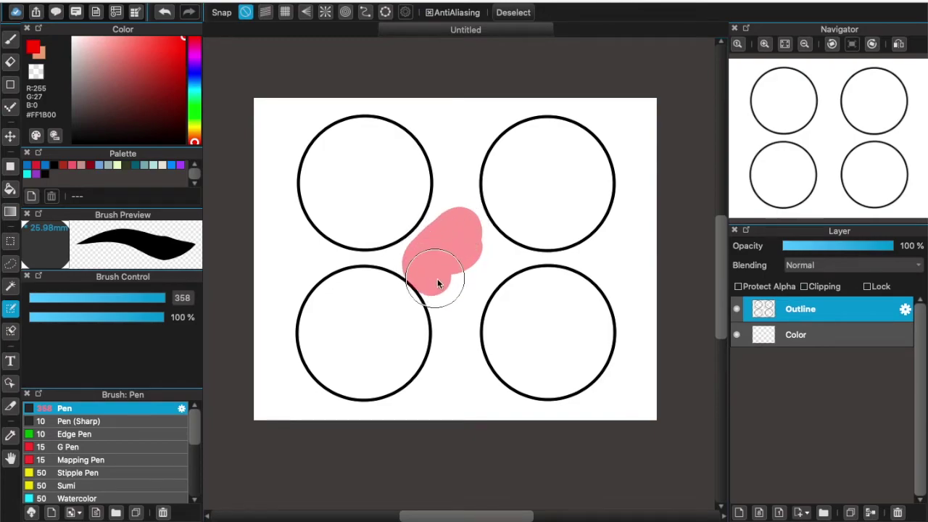
left_click_drag(455, 291, 486, 270)
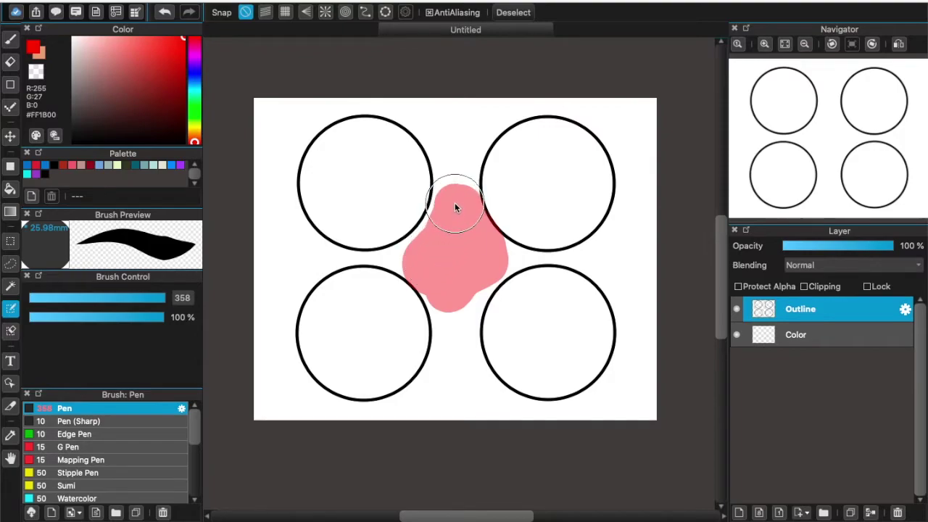
left_click_drag(448, 225, 416, 223)
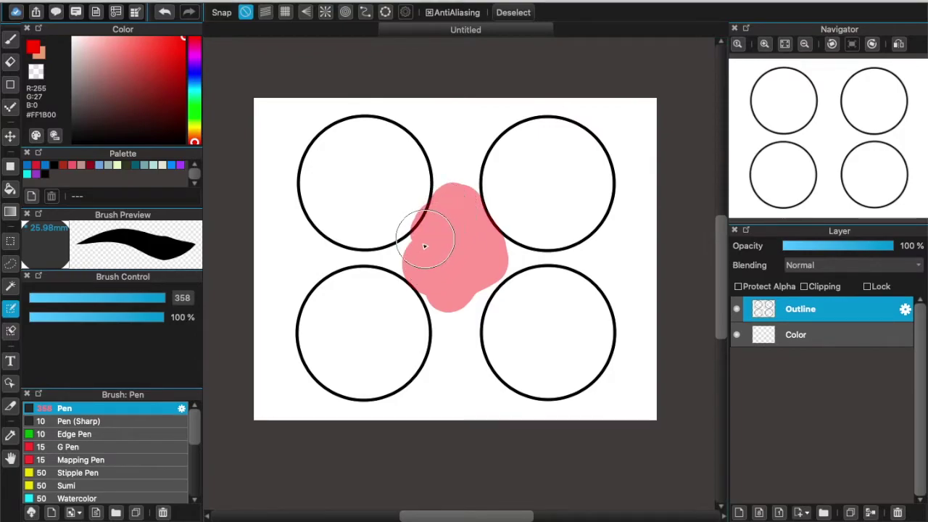
Paint broad looping Select Pen strokes across all four circles and the background
mouse_move(335, 168)
left_mouse_down()
mouse_move(355, 177)
mouse_move(368, 166)
mouse_move(380, 182)
mouse_move(405, 174)
left_mouse_up()
mouse_move(462, 250)
left_mouse_down()
mouse_move(453, 197)
mouse_move(474, 134)
mouse_move(601, 110)
left_mouse_up()
mouse_move(435, 192)
left_mouse_down()
mouse_move(630, 182)
mouse_move(641, 231)
left_mouse_up()
mouse_move(431, 222)
left_mouse_down()
mouse_move(342, 214)
mouse_move(384, 431)
mouse_move(503, 246)
mouse_move(412, 407)
mouse_move(560, 291)
left_mouse_up()
mouse_move(433, 141)
left_mouse_down()
mouse_move(375, 205)
mouse_move(332, 182)
mouse_move(354, 132)
mouse_move(399, 108)
left_mouse_up()
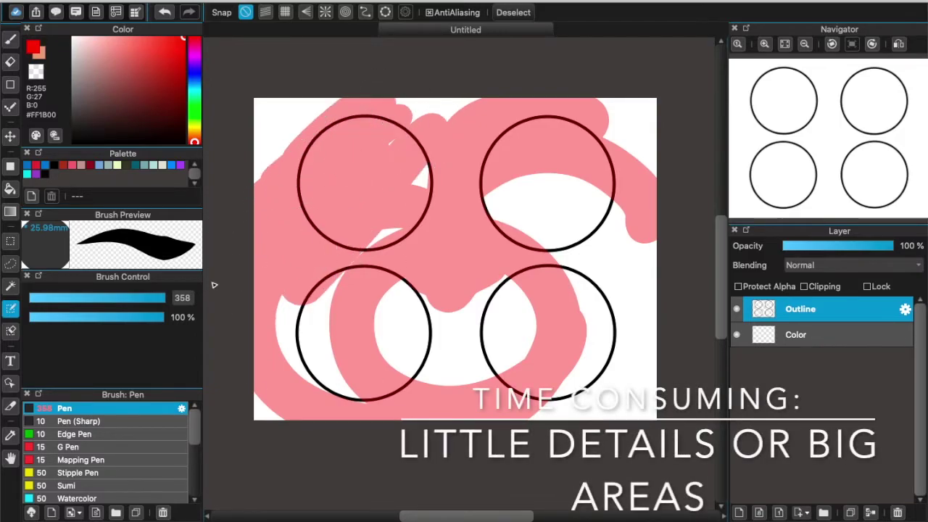
Try a Select Pen stroke at size 1000 near the lower circles and undo the strokes back to the central selection
left_click_drag(134, 297, 171, 298)
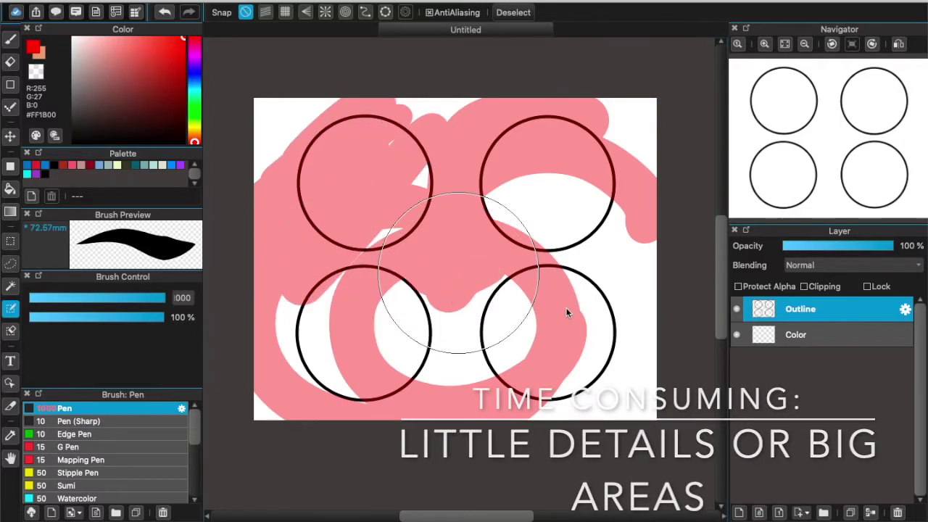
mouse_move(431, 354)
left_mouse_down()
mouse_move(401, 373)
mouse_move(383, 272)
mouse_move(481, 355)
mouse_move(375, 341)
mouse_move(418, 326)
left_mouse_up()
key("super+z")
key("super+z")
key("super+z")
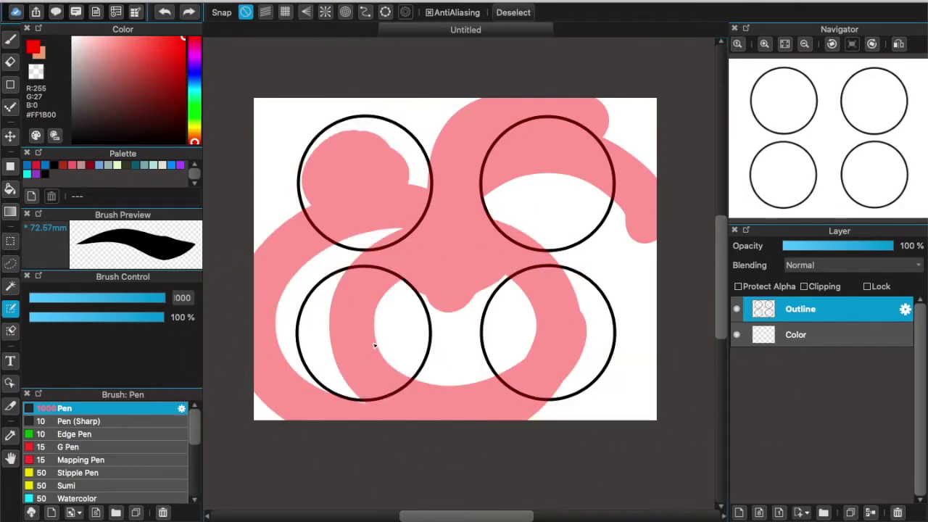
key("super+z")
key("super+z")
key("super+z")
key("super+z")
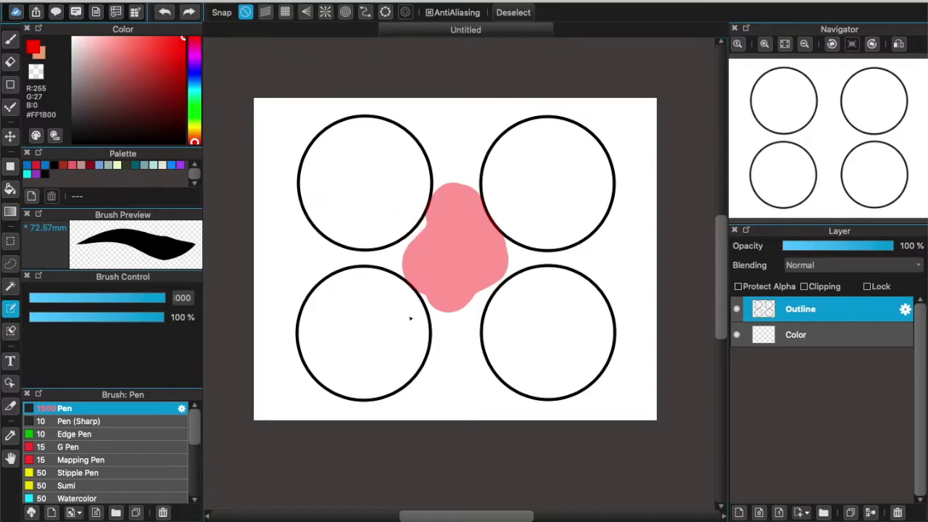
Try one large red brush dab between the four circles with nothing selected, and undo it
left_click(10, 38)
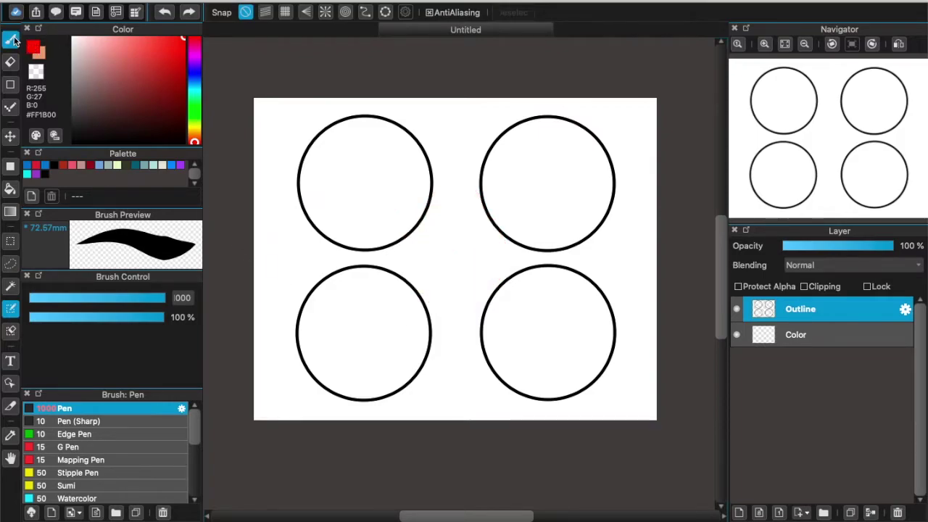
mouse_move(458, 248)
left_mouse_down()
mouse_move(445, 255)
mouse_move(451, 250)
left_mouse_up()
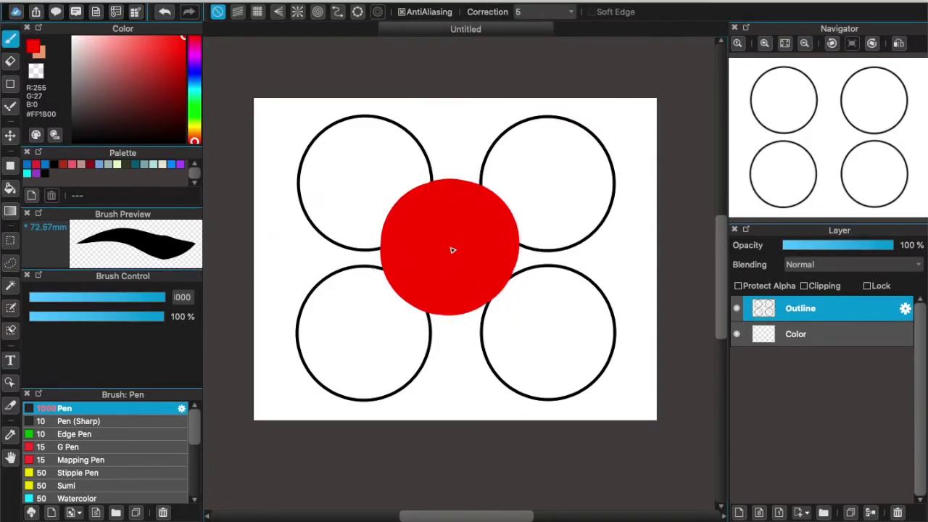
key("super+z")
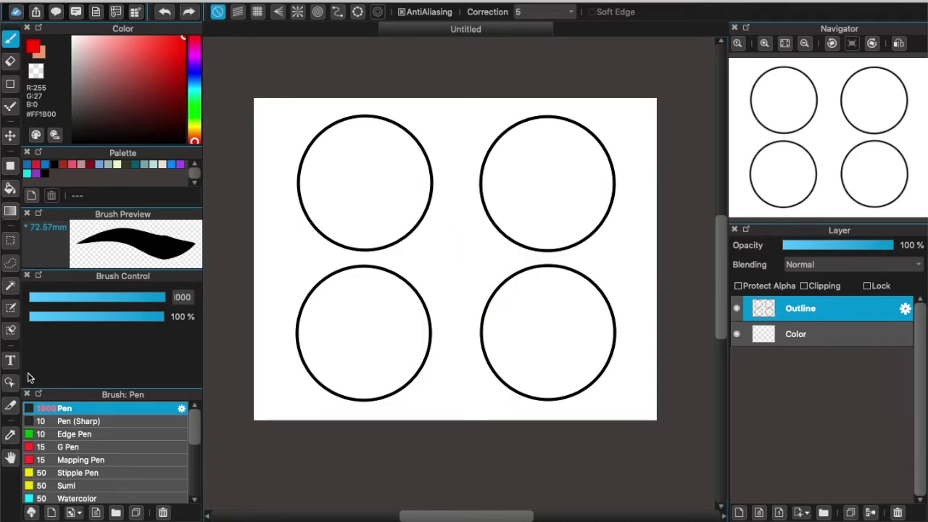
Try a large Select Pen dab between the four circles, undo it, and deselect
left_click(10, 309)
mouse_move(468, 253)
left_mouse_down()
mouse_move(451, 263)
mouse_move(461, 251)
mouse_move(451, 261)
mouse_move(441, 242)
mouse_move(435, 259)
mouse_move(460, 281)
mouse_move(468, 256)
left_mouse_up()
key("super+z")
key("ctrl+d")
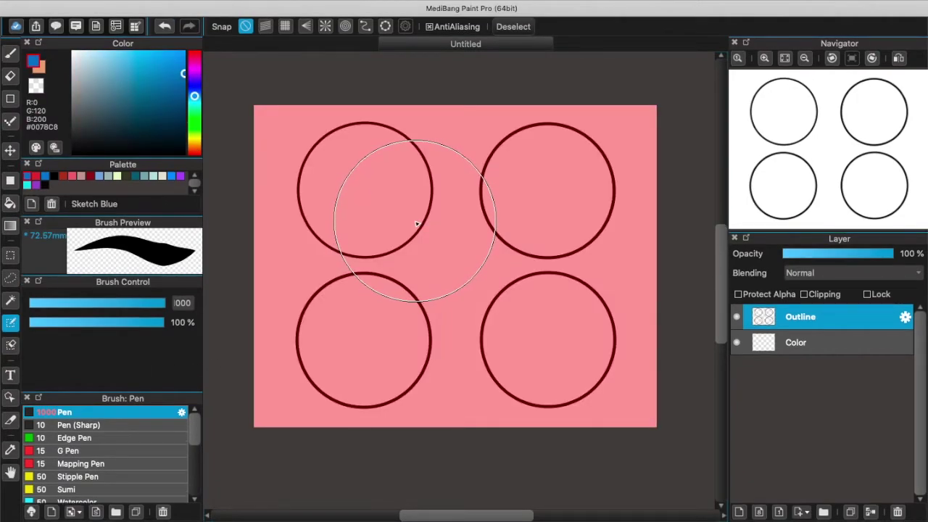
Set the Select Eraser to size 18 and erase thin curved strips from the full-canvas selection around the two left circles
left_click(10, 347)
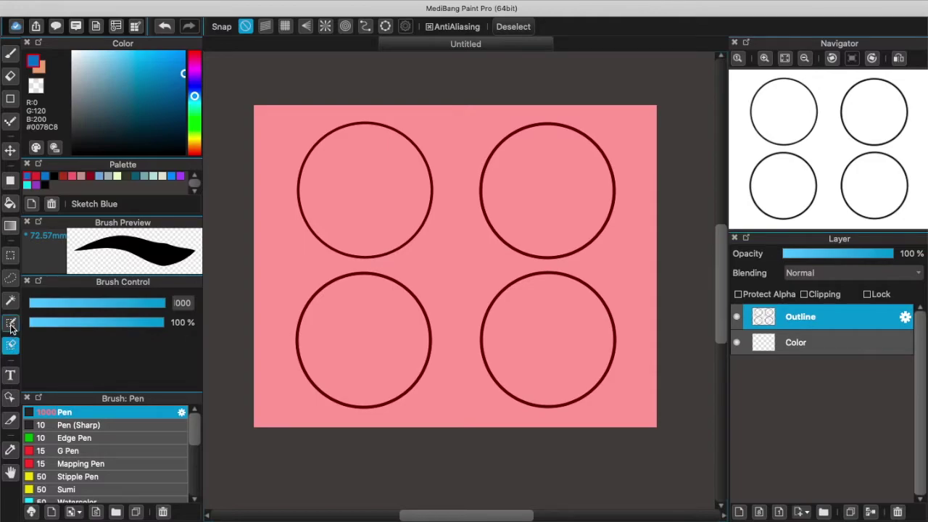
left_click(11, 325)
left_click(12, 349)
left_click_drag(98, 303, 80, 298)
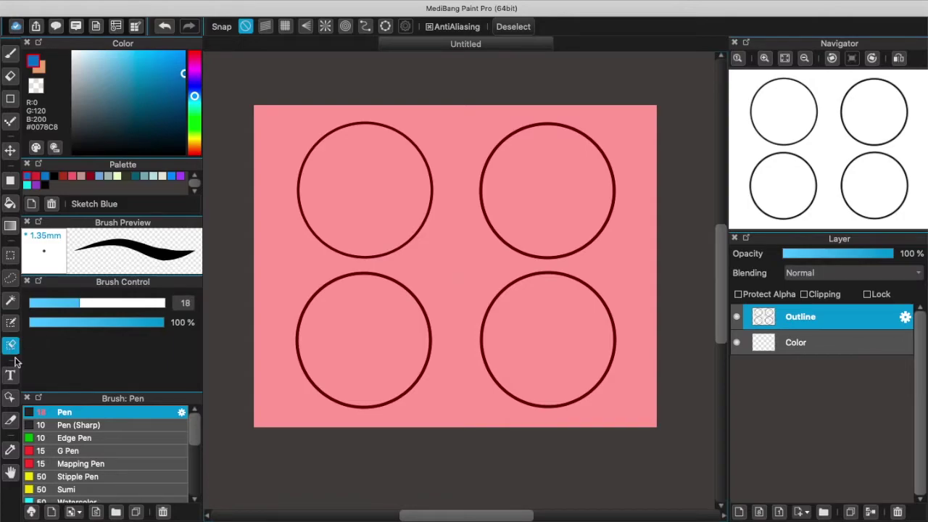
mouse_move(372, 95)
left_mouse_down()
mouse_move(347, 101)
mouse_move(251, 197)
left_mouse_up()
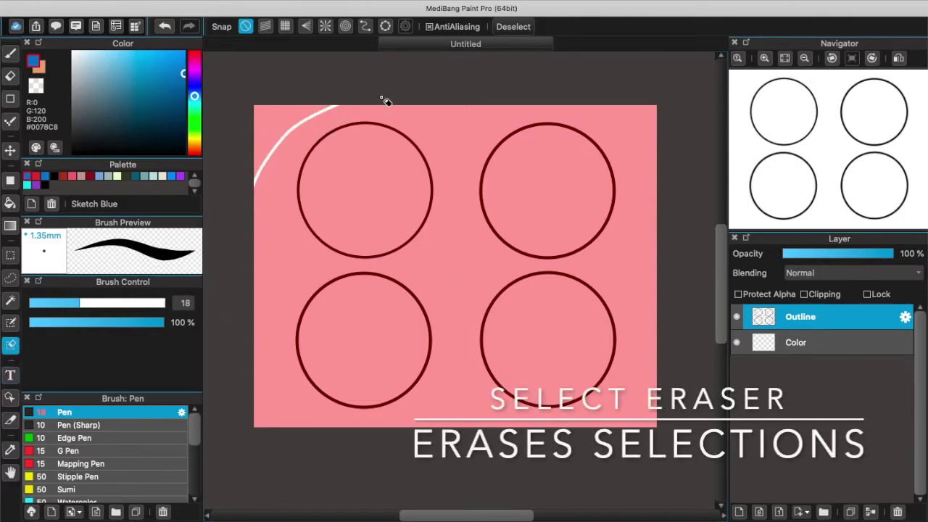
mouse_move(378, 106)
left_mouse_down()
mouse_move(283, 163)
mouse_move(249, 280)
mouse_move(262, 397)
left_mouse_up()
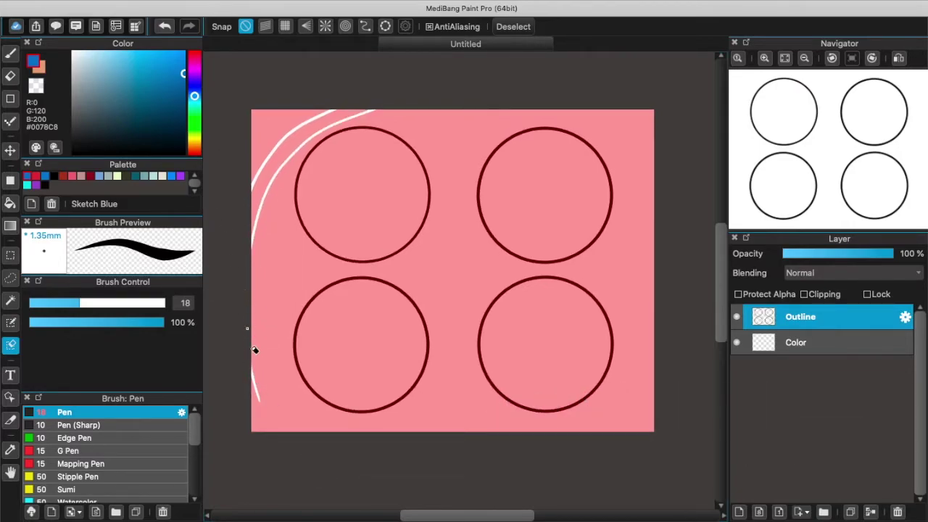
left_click_drag(281, 419, 249, 338)
left_click_drag(245, 305, 292, 441)
mouse_move(249, 338)
left_mouse_down()
mouse_move(268, 401)
mouse_move(313, 468)
left_mouse_up()
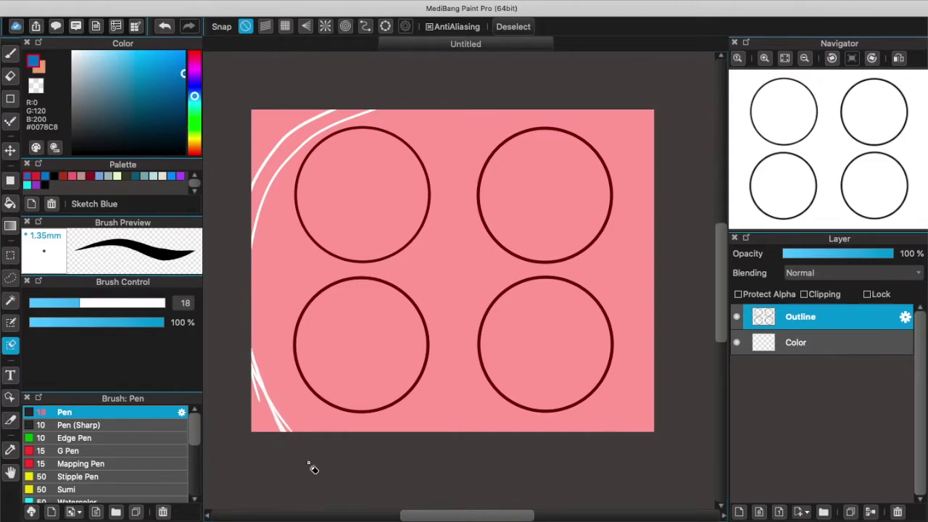
left_click(10, 300)
left_click(11, 276)
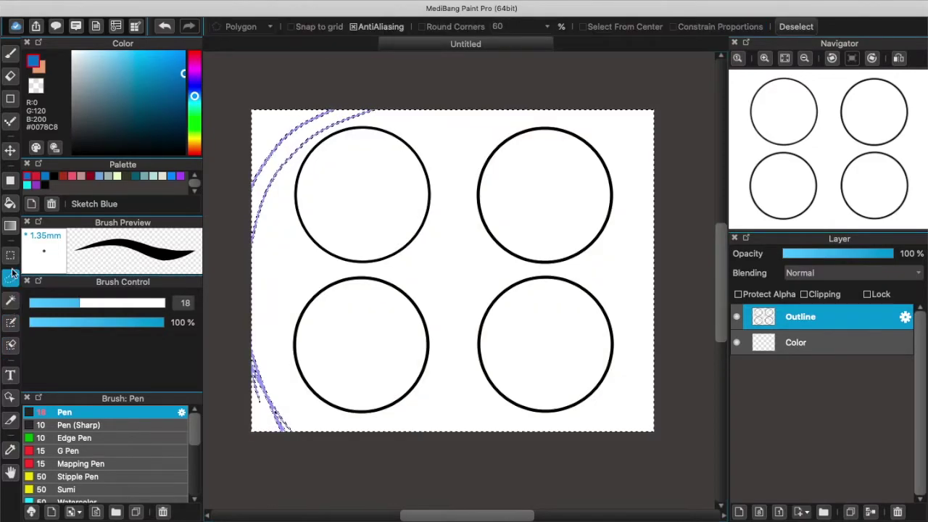
left_click(11, 347)
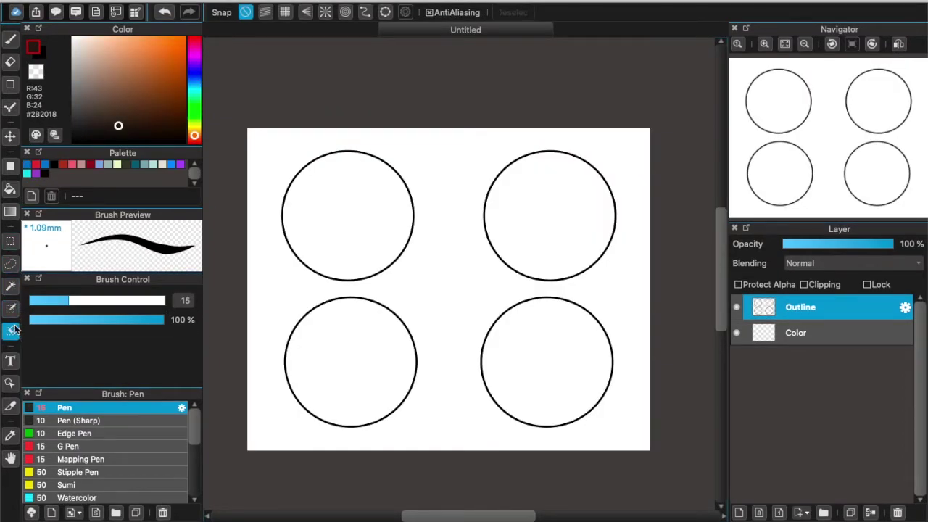
left_click(11, 242)
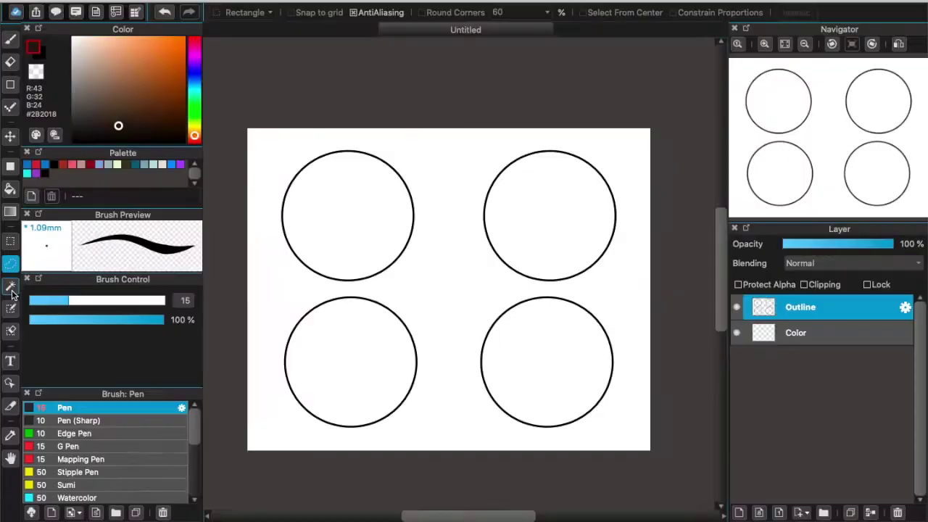
left_click(11, 285)
left_click(11, 308)
left_click(11, 287)
left_click(11, 265)
left_click(11, 242)
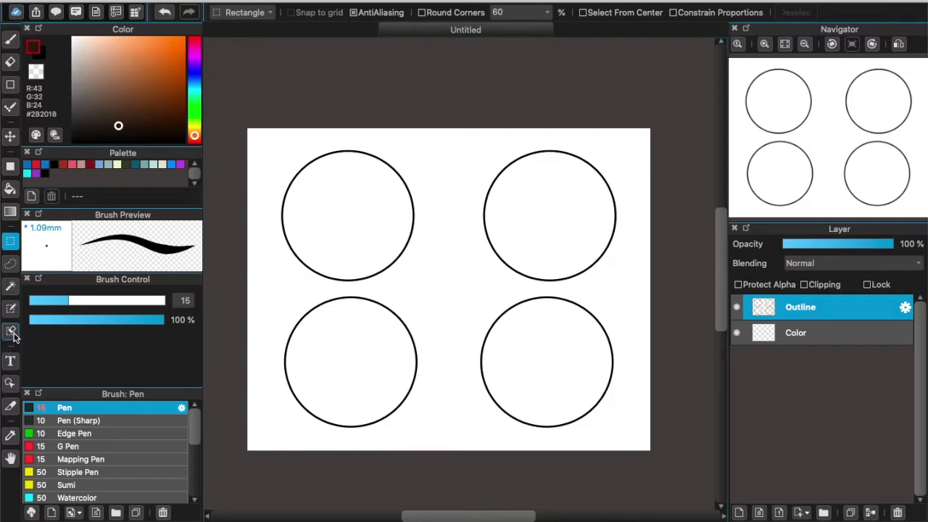
left_click(10, 308)
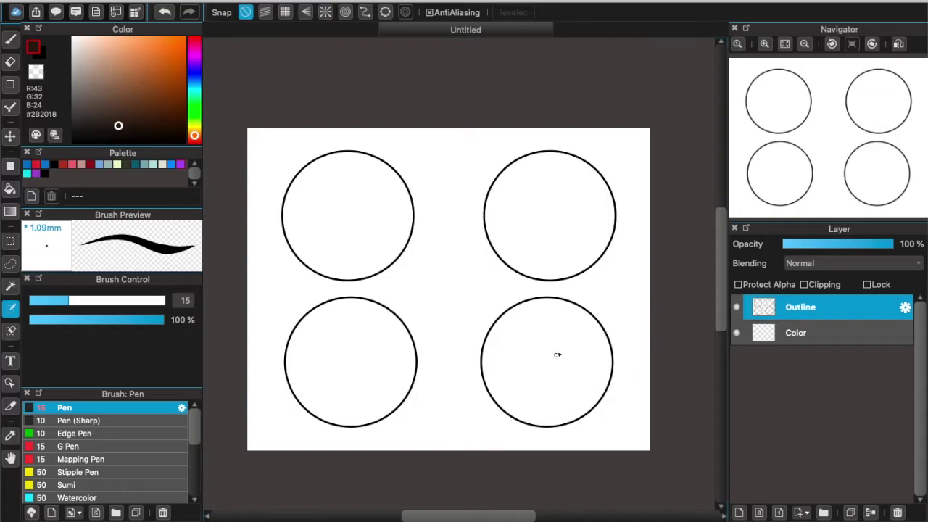
Switch to the shape selection tool and set its shape to Ellipse
key("m")
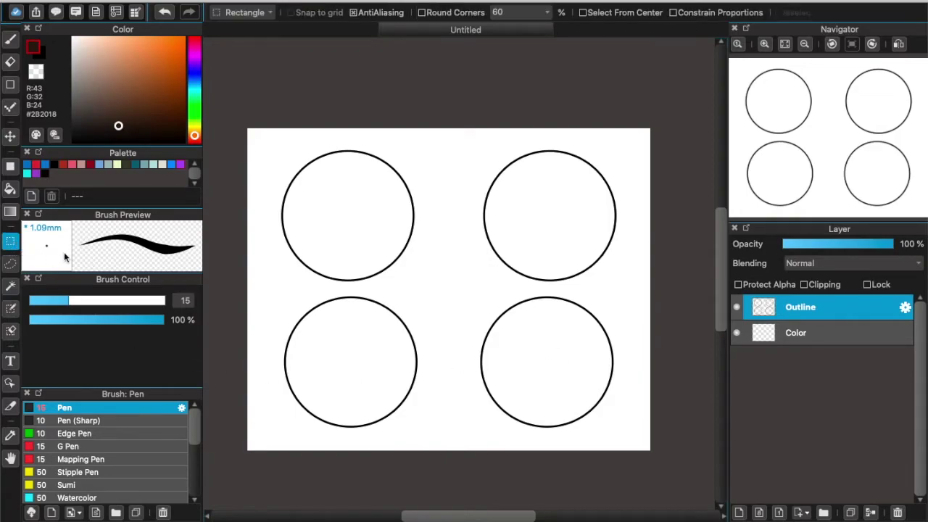
left_click(243, 14)
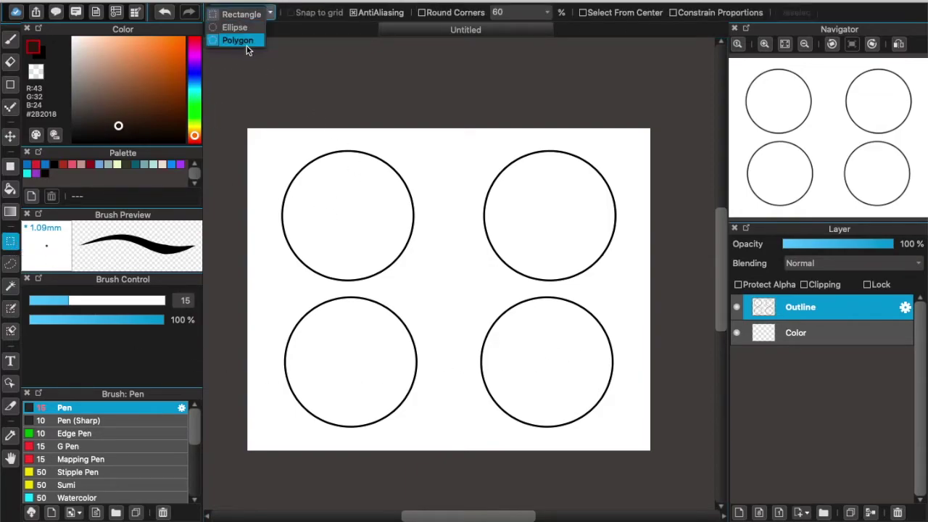
left_click(245, 45)
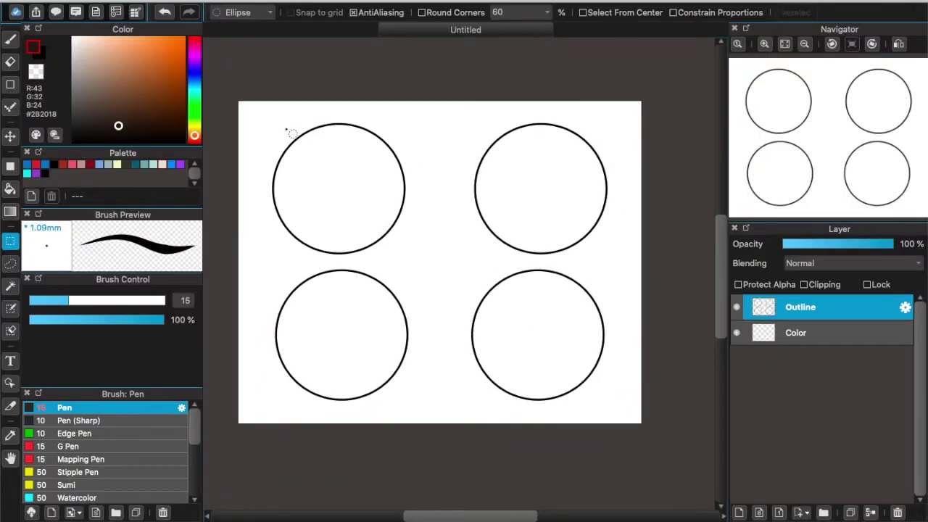
Try several elliptical selections around the upper-left circle and discard each one
left_click_drag(286, 128, 412, 240)
key("ctrl+z")
left_click_drag(276, 136, 406, 247)
key("ctrl+z")
left_click_drag(286, 114, 407, 242)
left_click_drag(367, 187, 359, 169)
left_click_drag(280, 141, 417, 260)
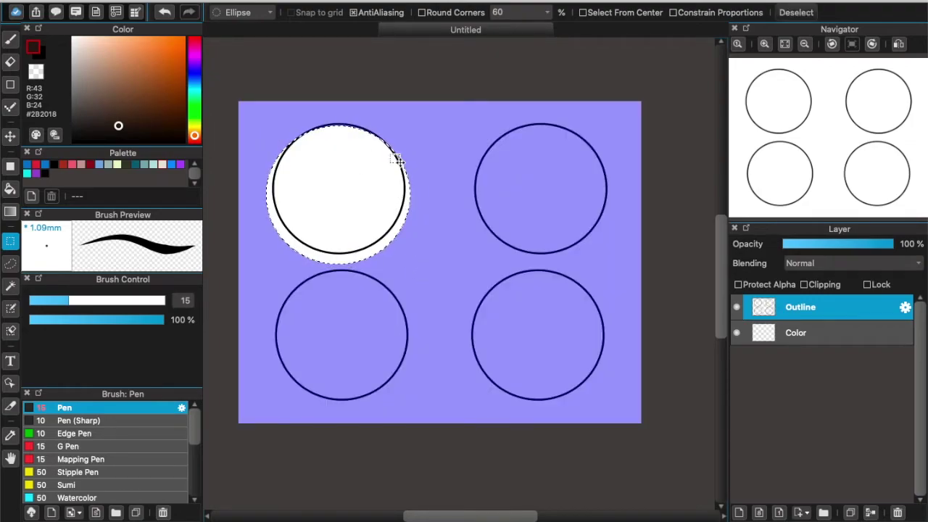
left_click(419, 226)
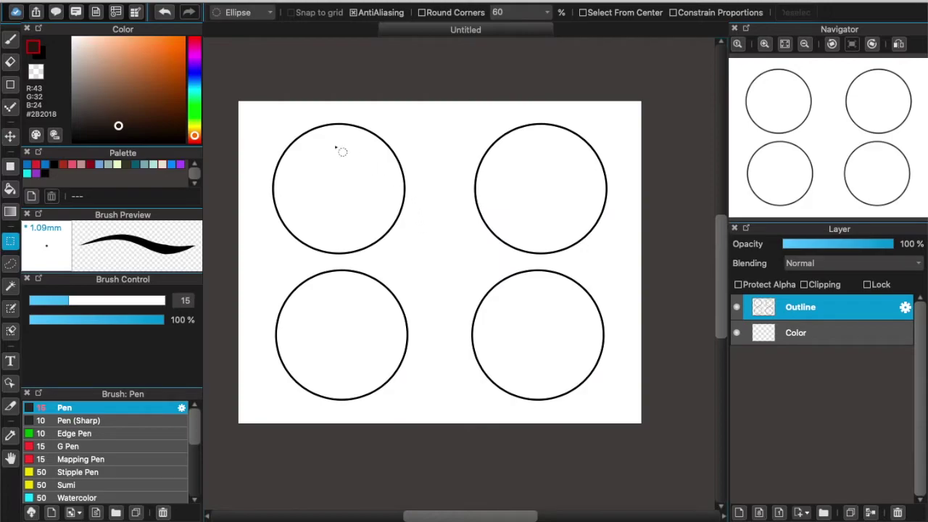
Select the upper-left circle with an ellipse and prepare a size 1000 brush in red #FF4325
left_click_drag(284, 137, 412, 250)
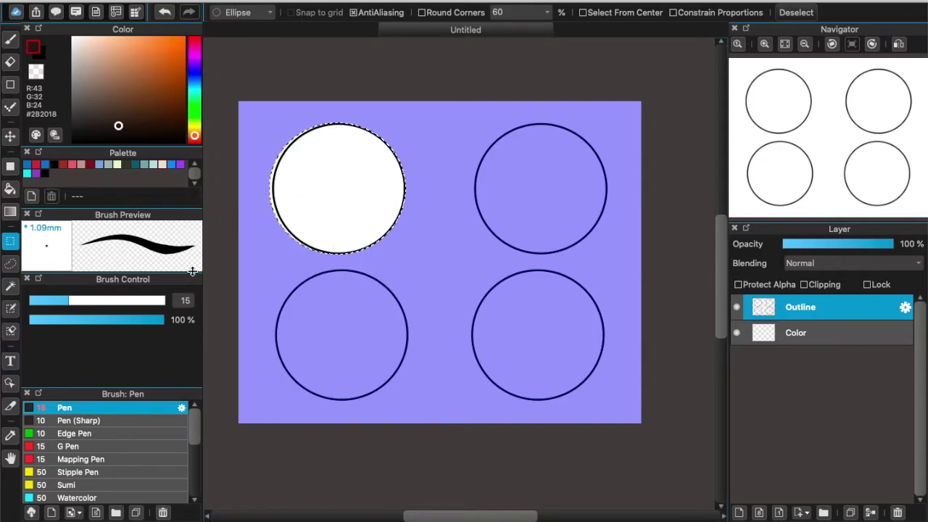
left_click(10, 41)
left_click_drag(135, 300, 215, 300)
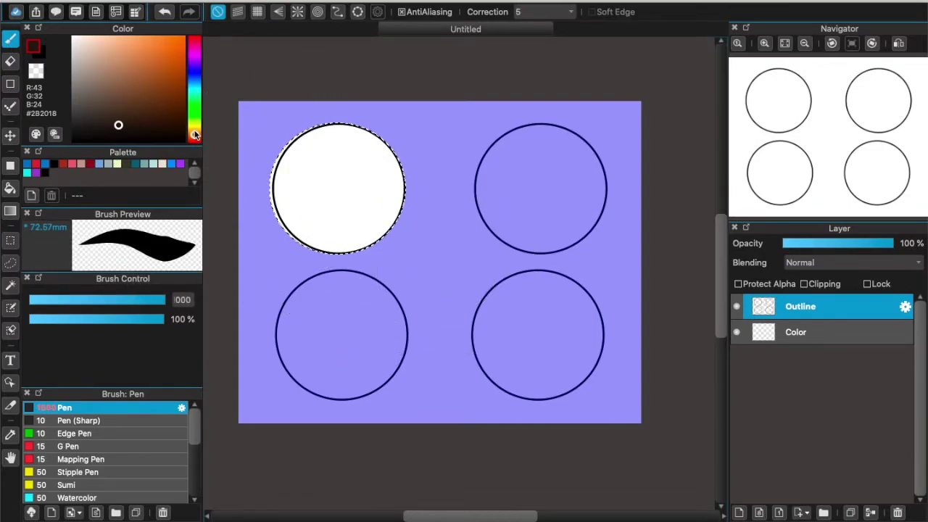
left_click_drag(194, 135, 195, 140)
mouse_move(188, 84)
left_mouse_down()
mouse_move(164, 30)
mouse_move(168, 17)
left_mouse_up()
Paint the selected upper-left circle red on the Outline layer, undo it, and repaint it on the Color layer
mouse_move(300, 155)
left_mouse_down()
mouse_move(340, 183)
mouse_move(344, 220)
mouse_move(329, 175)
mouse_move(385, 159)
mouse_move(290, 196)
mouse_move(362, 159)
mouse_move(284, 208)
mouse_move(387, 178)
mouse_move(341, 173)
mouse_move(401, 171)
mouse_move(383, 200)
left_mouse_up()
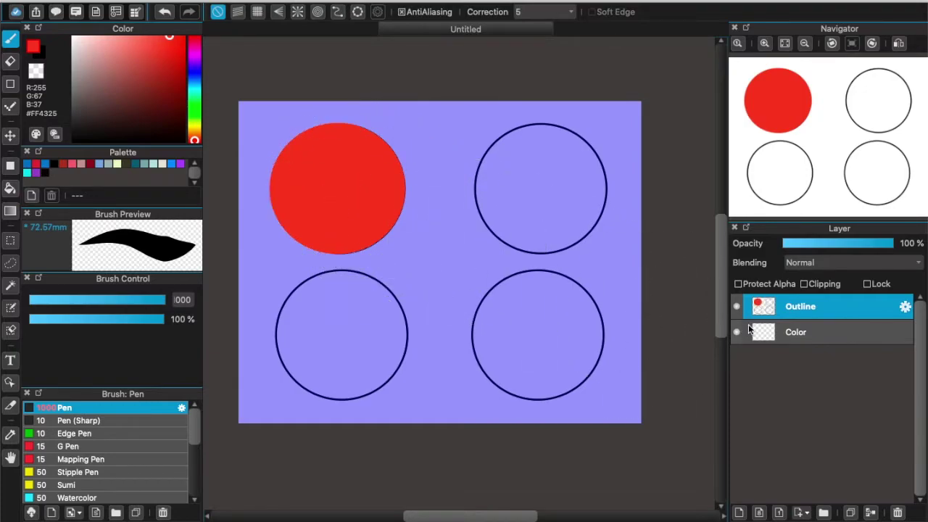
key("super+z")
left_click(805, 333)
mouse_move(383, 203)
left_mouse_down()
mouse_move(367, 217)
mouse_move(451, 196)
mouse_move(312, 239)
mouse_move(273, 213)
mouse_move(362, 203)
left_mouse_up()
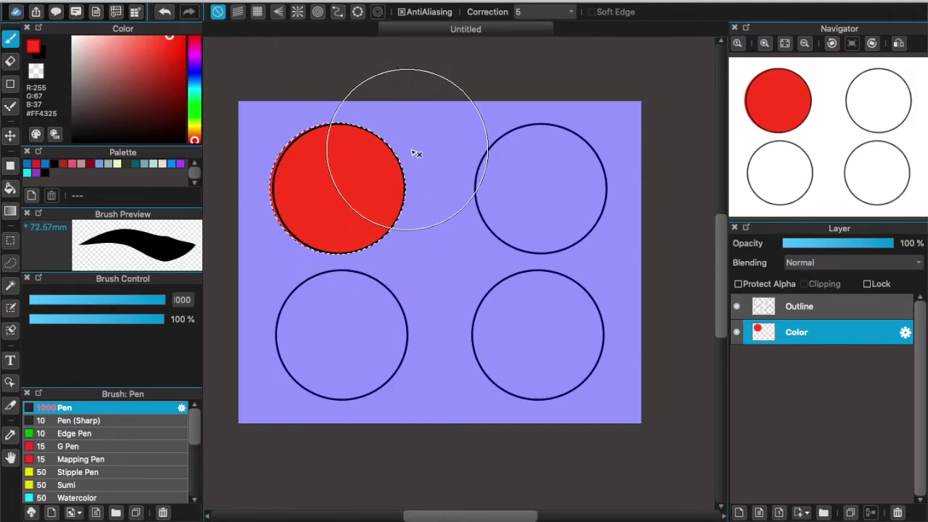
Switch to the Lasso tool, undo a short trial trace on the upper-right circle, and deselect the upper-left circle
left_click(12, 261)
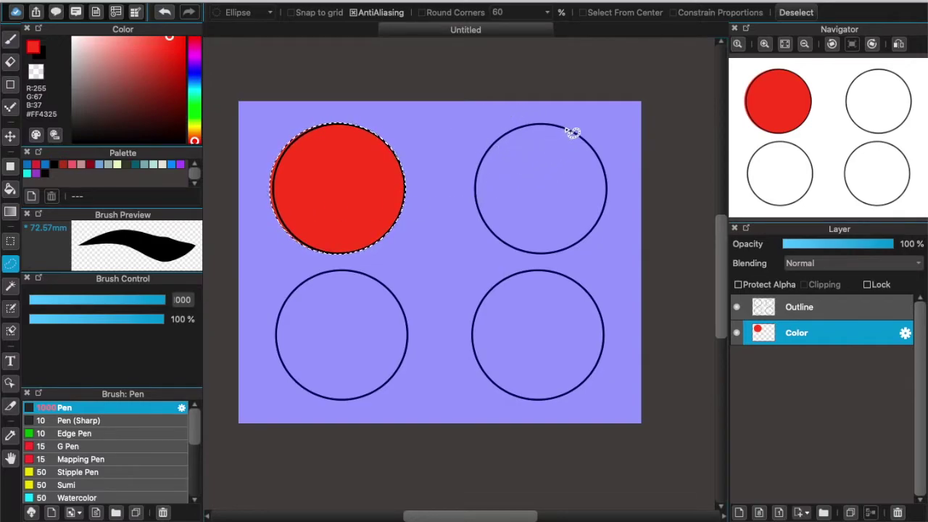
left_click_drag(565, 129, 548, 121)
key("ctrl+z")
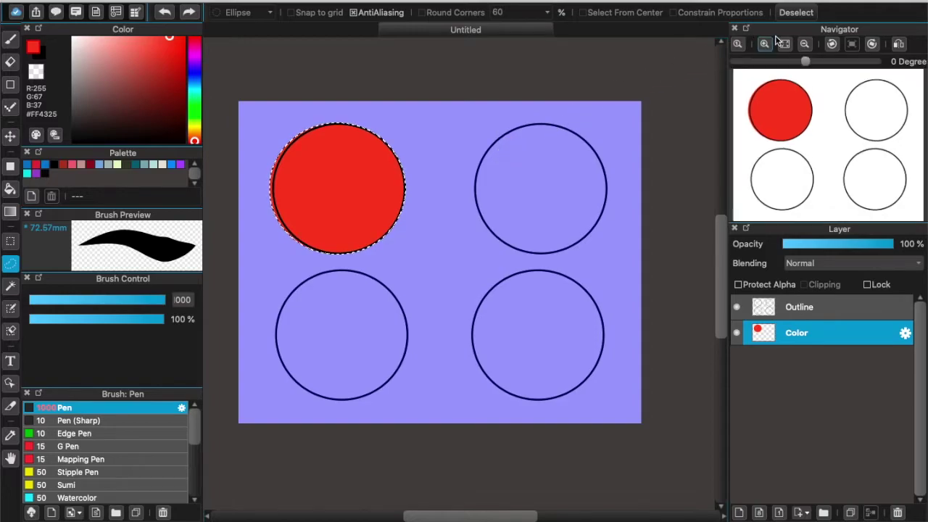
left_click(794, 13)
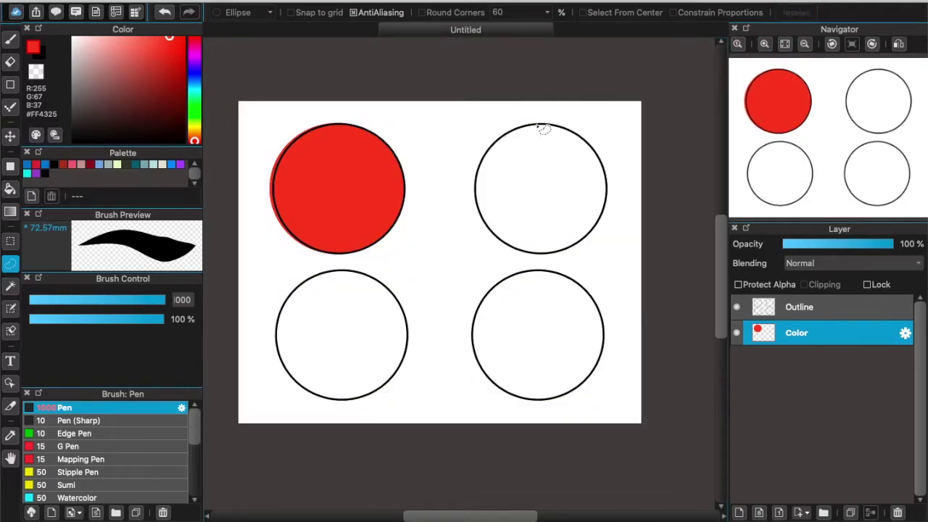
Try several freehand Lasso traces around the upper-right circle at different zoom levels and discard them
mouse_move(517, 137)
left_mouse_down()
mouse_move(474, 187)
mouse_move(480, 215)
left_mouse_up()
key("ctrl+z")
mouse_move(506, 147)
left_mouse_down()
mouse_move(543, 243)
mouse_move(576, 136)
mouse_move(551, 127)
left_mouse_up()
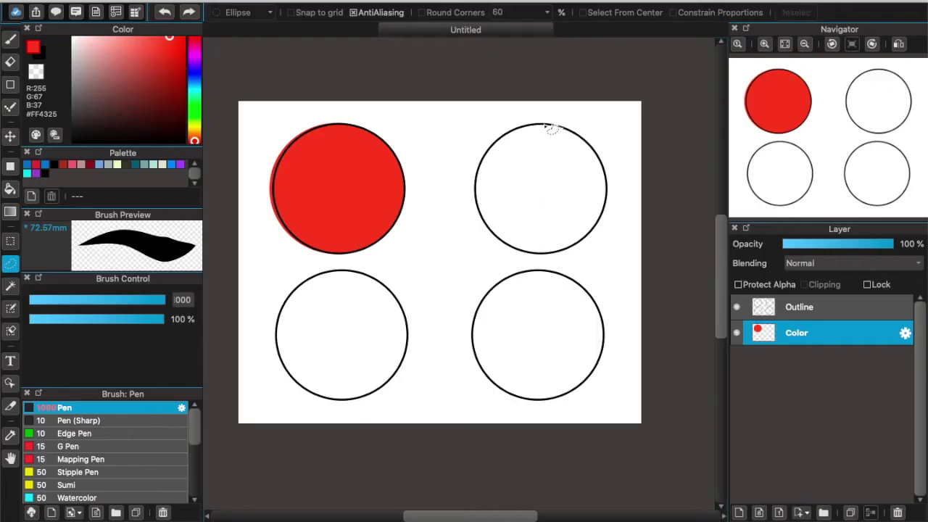
mouse_move(551, 128)
left_mouse_down()
mouse_move(591, 245)
mouse_move(522, 182)
left_mouse_up()
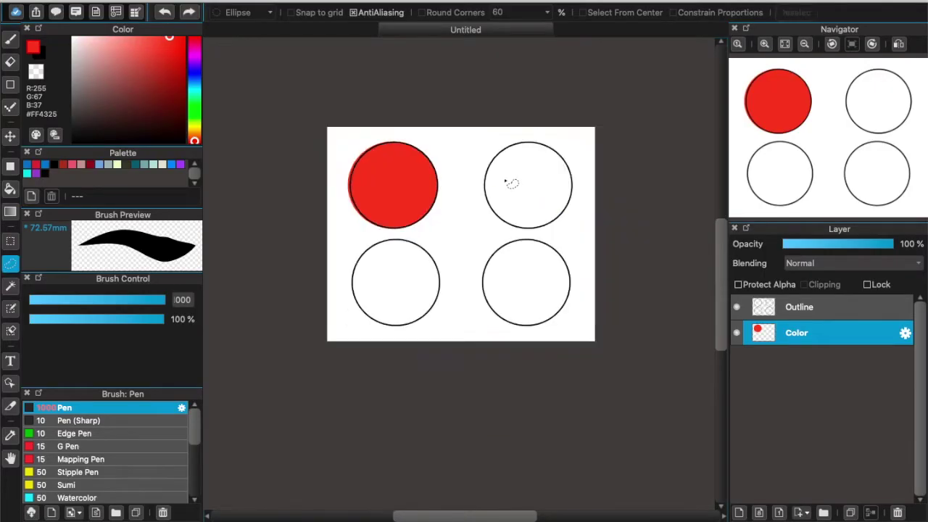
scroll(514, 182, "down", 3)
mouse_move(498, 174)
left_mouse_down()
mouse_move(526, 196)
mouse_move(518, 167)
left_mouse_up()
left_click(527, 169)
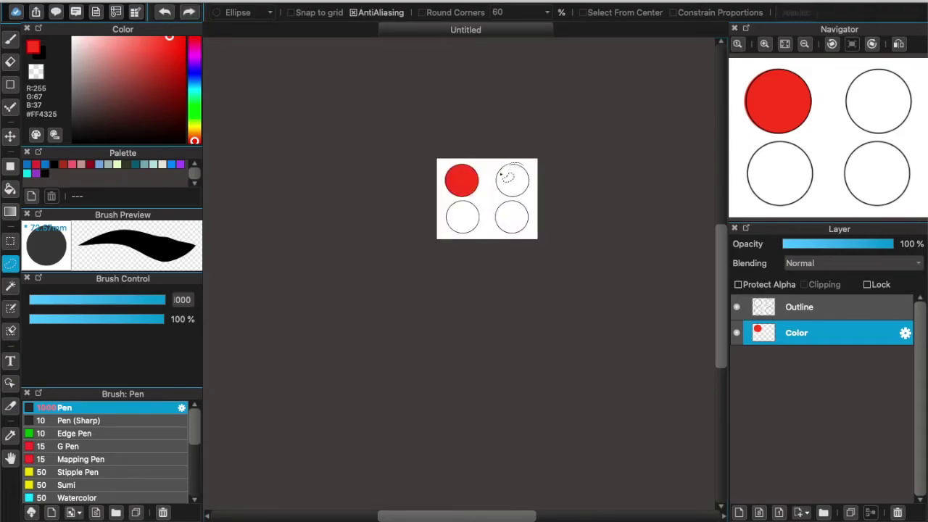
left_click_drag(531, 184, 519, 166)
scroll(525, 168, "down", 3)
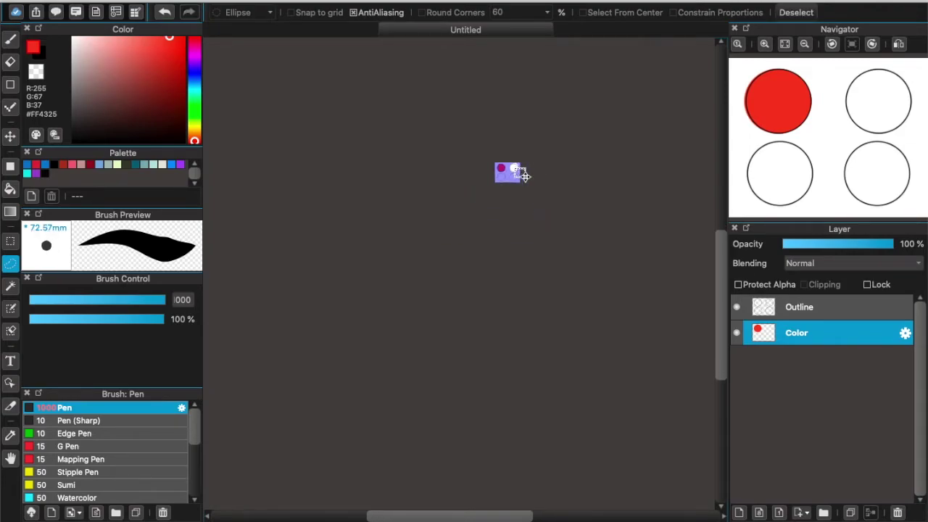
scroll(521, 182, "up", 7)
scroll(522, 187, "down", 3)
left_click(571, 135)
mouse_move(554, 130)
left_mouse_down()
mouse_move(522, 116)
mouse_move(492, 129)
mouse_move(506, 193)
left_mouse_up()
left_click(508, 186)
scroll(507, 186, "up", 5)
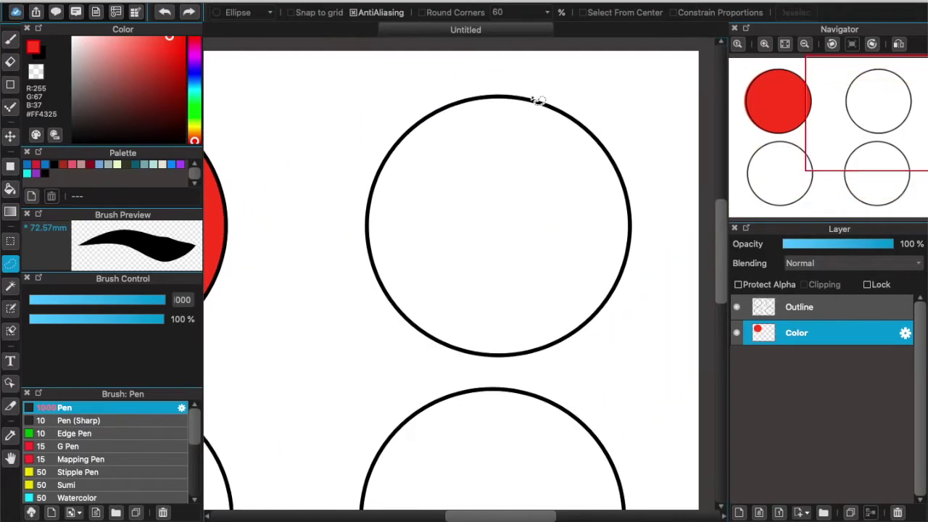
mouse_move(538, 102)
left_mouse_down()
mouse_move(440, 111)
mouse_move(424, 133)
left_mouse_up()
left_click(526, 98)
Trace a freehand Lasso selection roughly along the upper-right circle's outline and inspect its edge up close
mouse_move(389, 181)
left_mouse_down()
mouse_move(377, 276)
mouse_move(409, 320)
mouse_move(457, 355)
mouse_move(536, 353)
mouse_move(586, 331)
mouse_move(618, 291)
mouse_move(634, 204)
mouse_move(588, 114)
mouse_move(533, 95)
left_mouse_up()
scroll(576, 117, "down", 3)
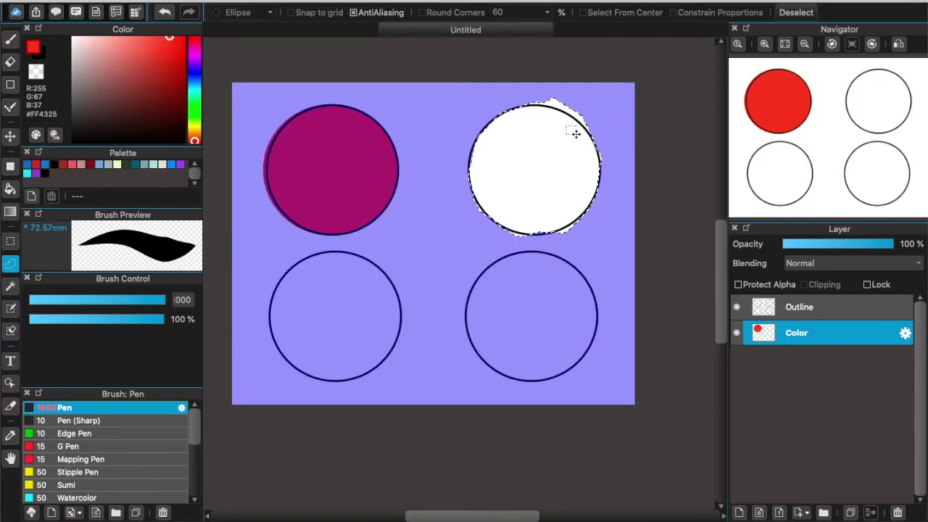
scroll(573, 139, "up", 8)
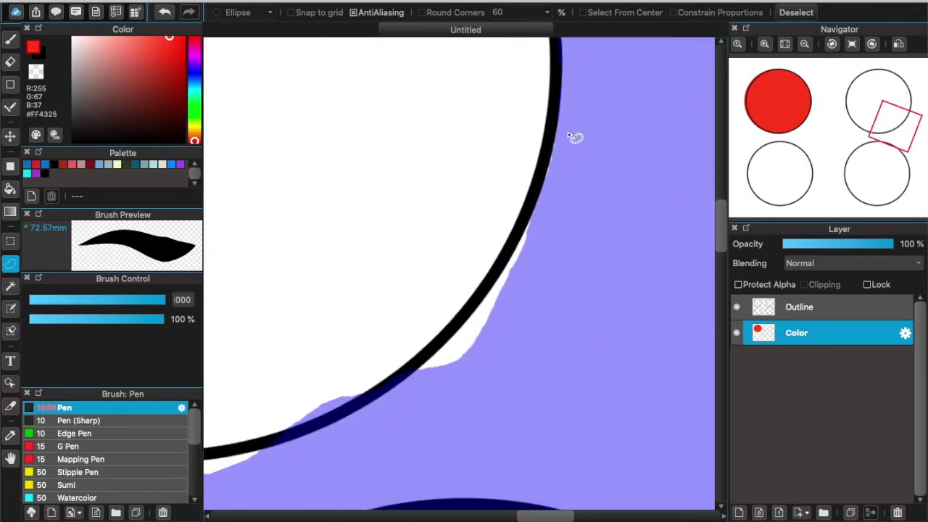
scroll(449, 234, "down", 5)
scroll(452, 224, "up", 10)
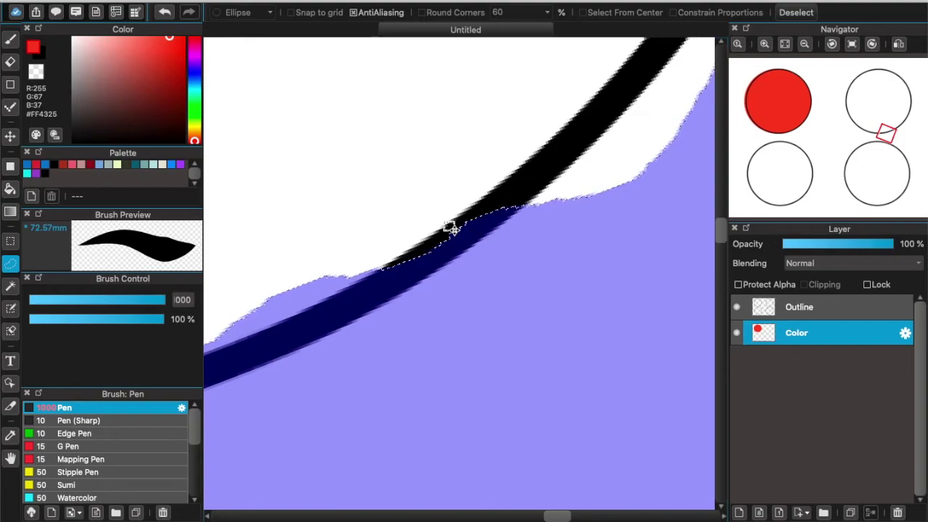
scroll(452, 227, "down", 5)
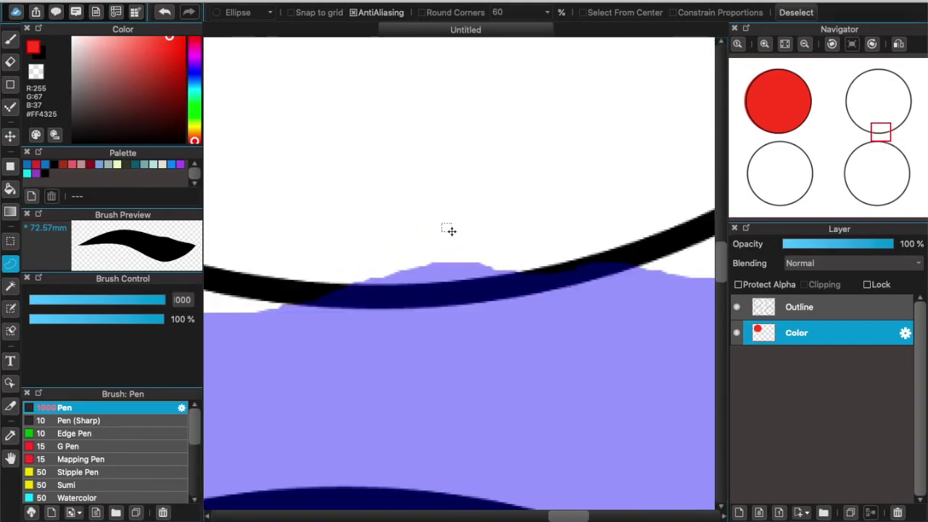
scroll(451, 231, "down", 4)
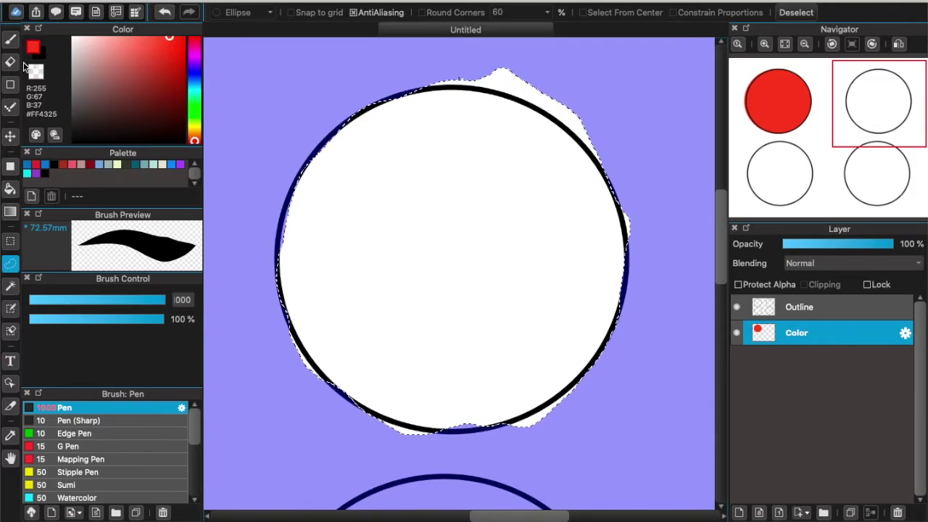
Bucket-fill the lassoed upper-right area with red on the Color layer and deselect
left_click(10, 188)
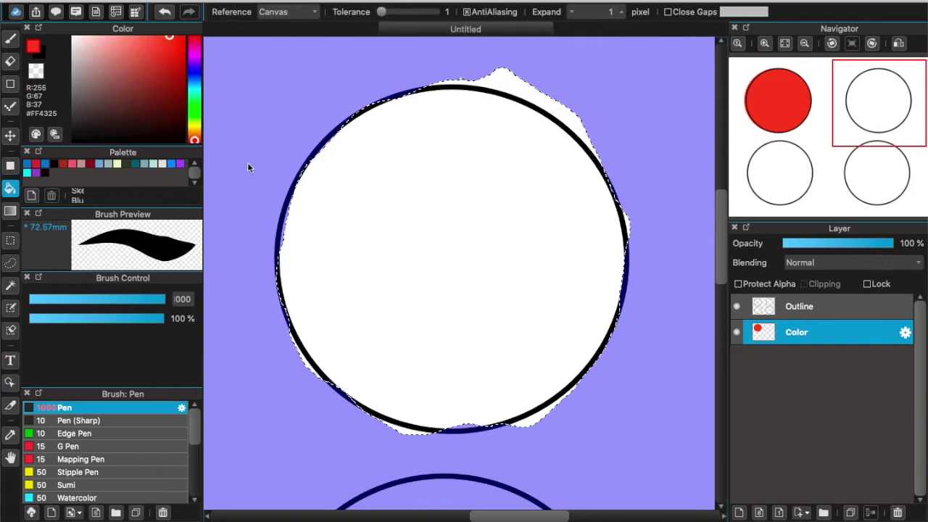
left_click(524, 258)
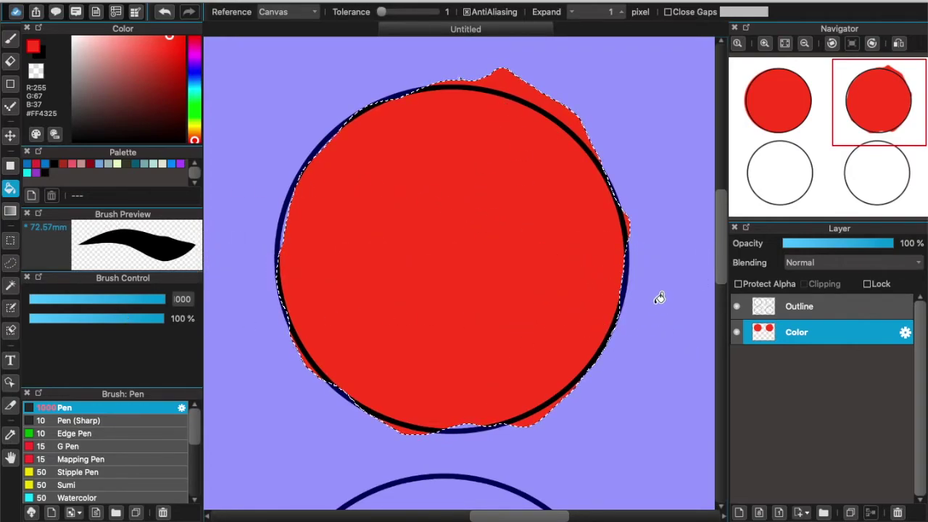
key("ctrl+d")
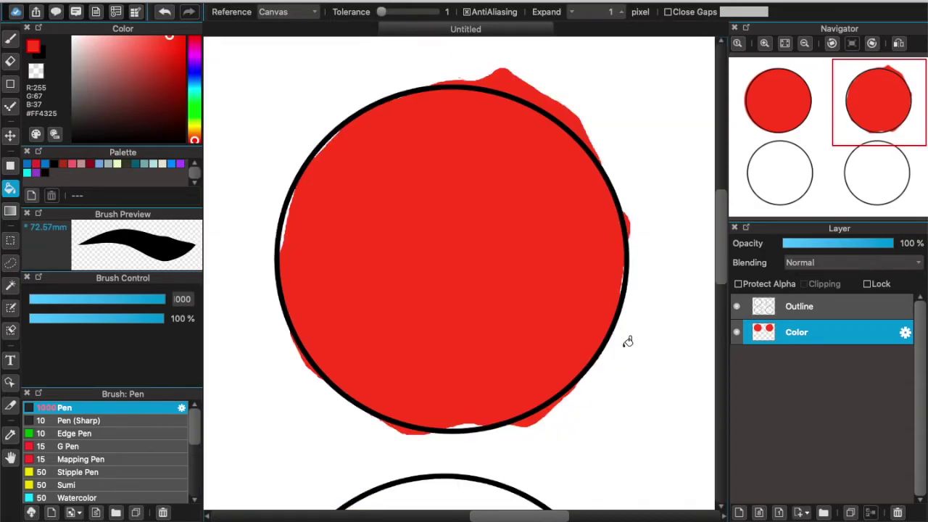
Bucket-fill the small white gaps along the left inner edge of the upper-right circle with red
scroll(628, 341, "down", 5)
scroll(636, 319, "up", 6)
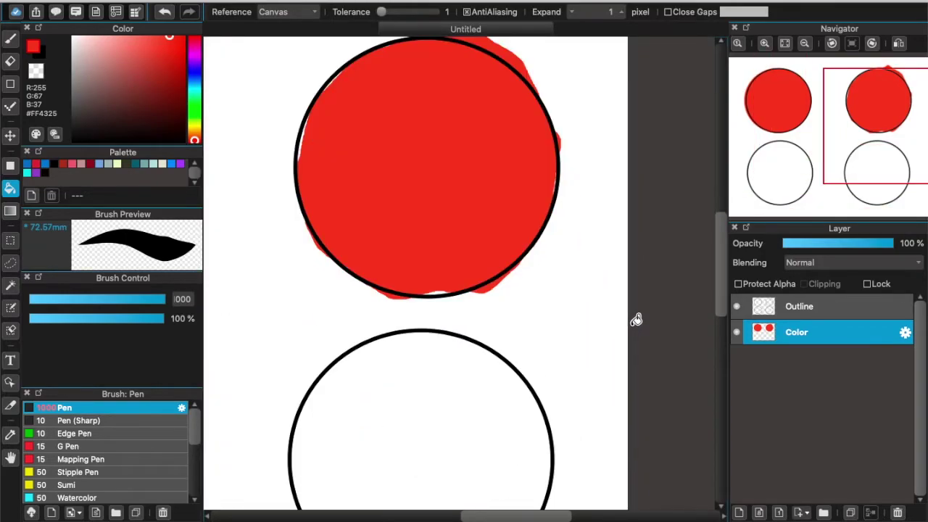
scroll(636, 319, "left", 5)
scroll(445, 316, "down", 2)
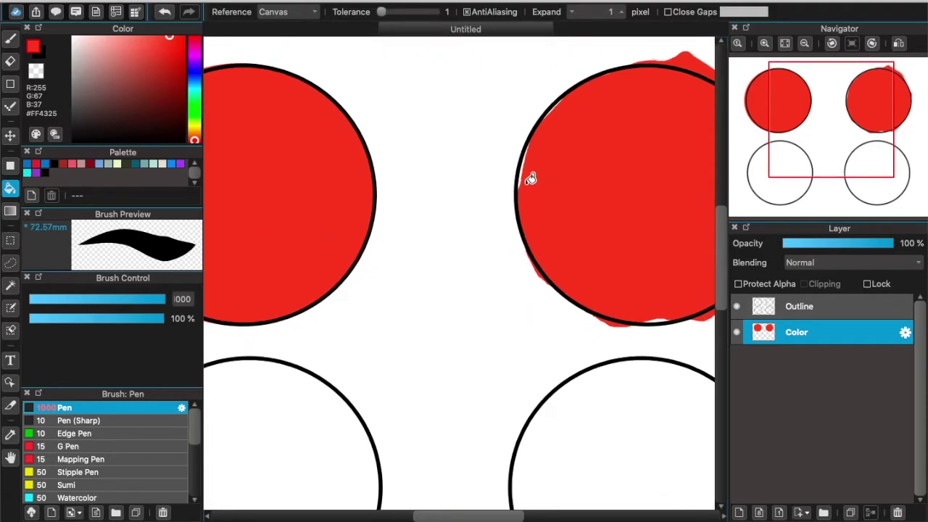
scroll(522, 184, "up", 5)
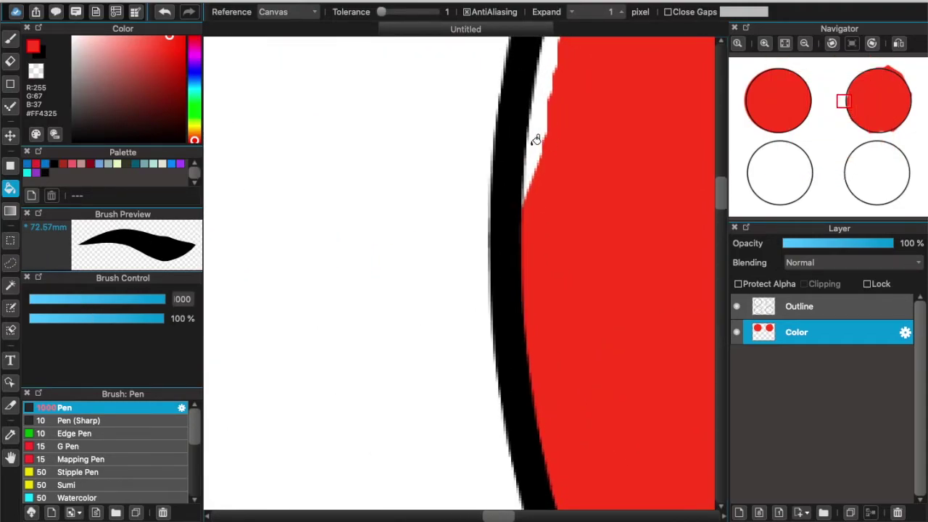
scroll(536, 152, "down", 2)
scroll(535, 145, "up", 6)
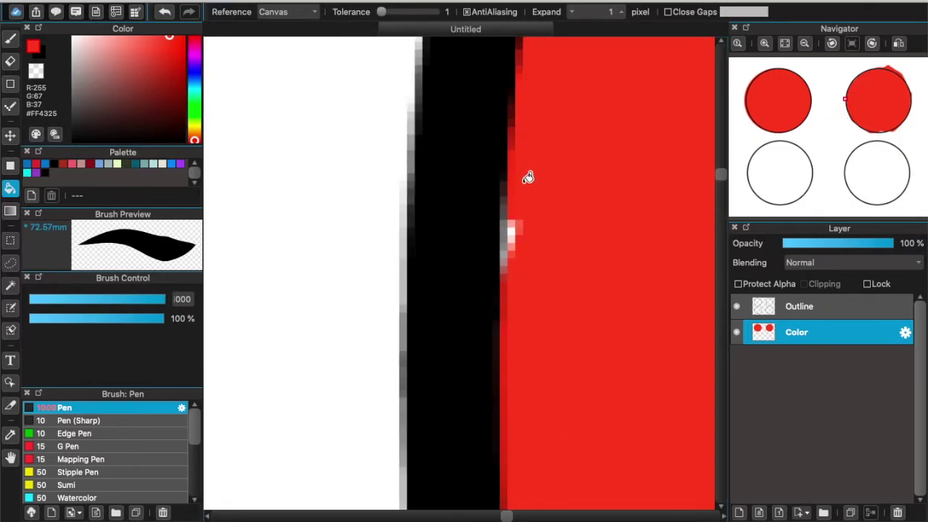
left_click(510, 230)
scroll(506, 262, "up", 10)
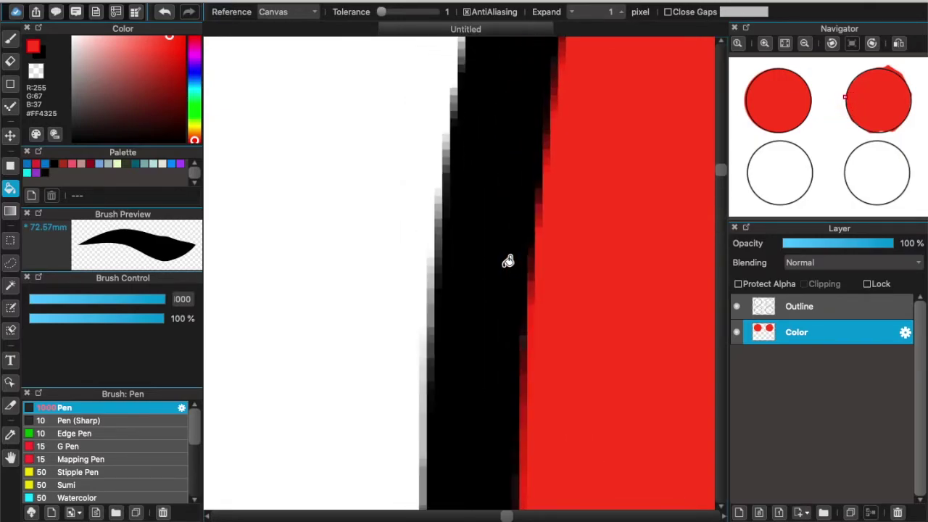
left_click(531, 357)
left_click(534, 328)
left_click(553, 297)
scroll(548, 299, "up", 3)
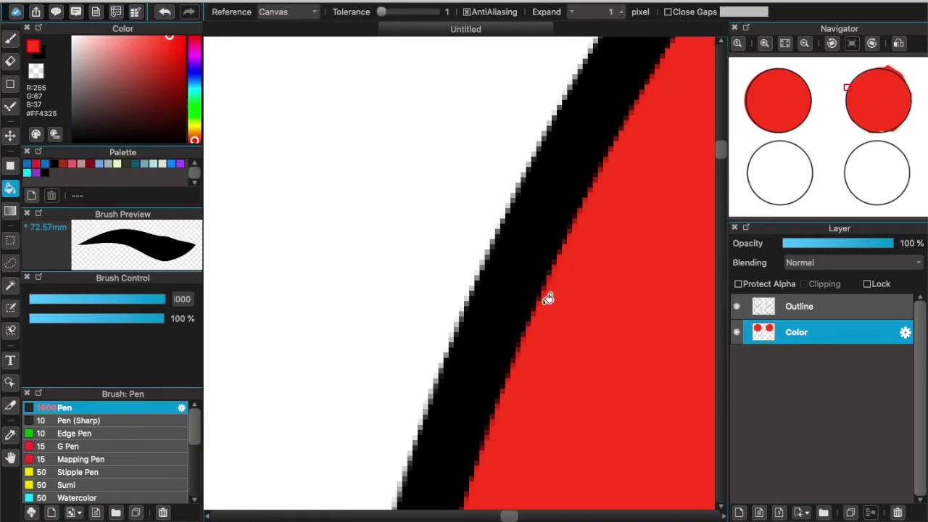
scroll(548, 299, "up", 10)
scroll(548, 299, "right", 5)
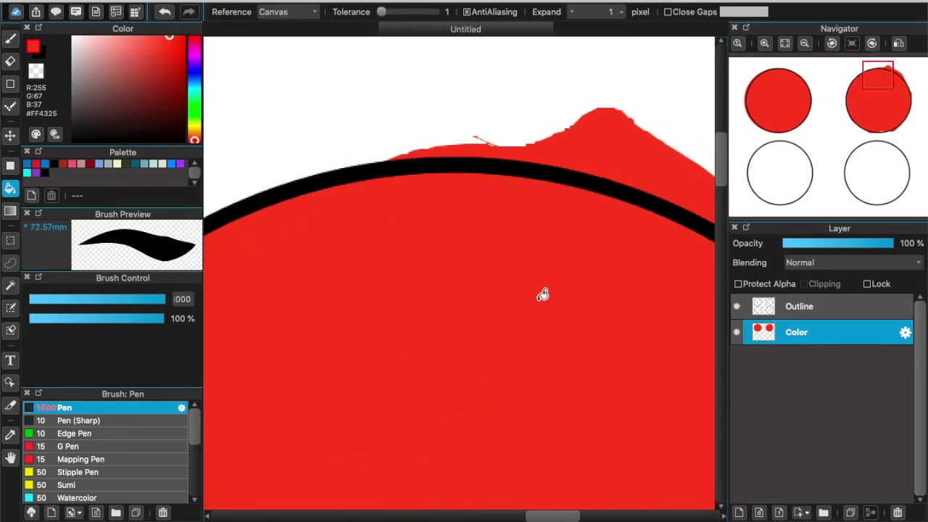
Select the inside of the lower-left circle with the Magic Wand, using a 2-pixel expansion
scroll(543, 294, "left", 3)
scroll(543, 295, "down", 2)
scroll(543, 293, "down", 3)
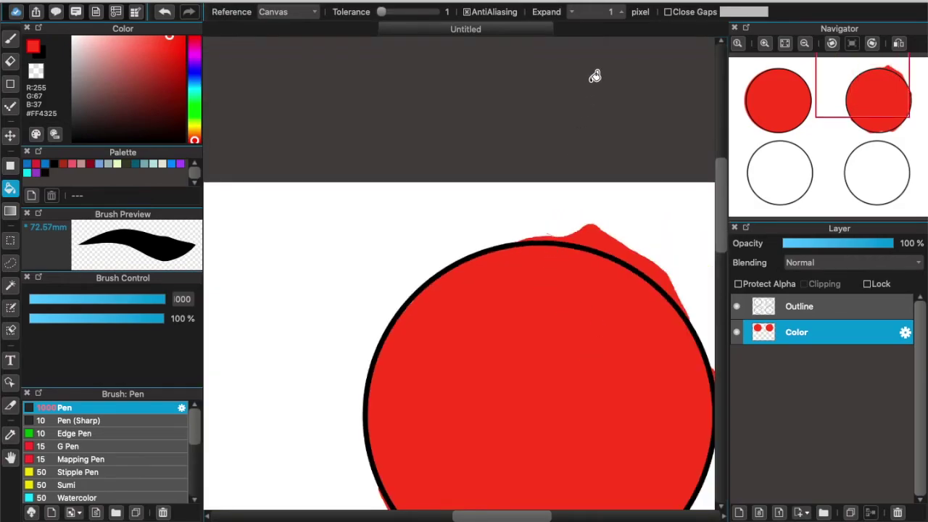
scroll(552, 139, "down", 10)
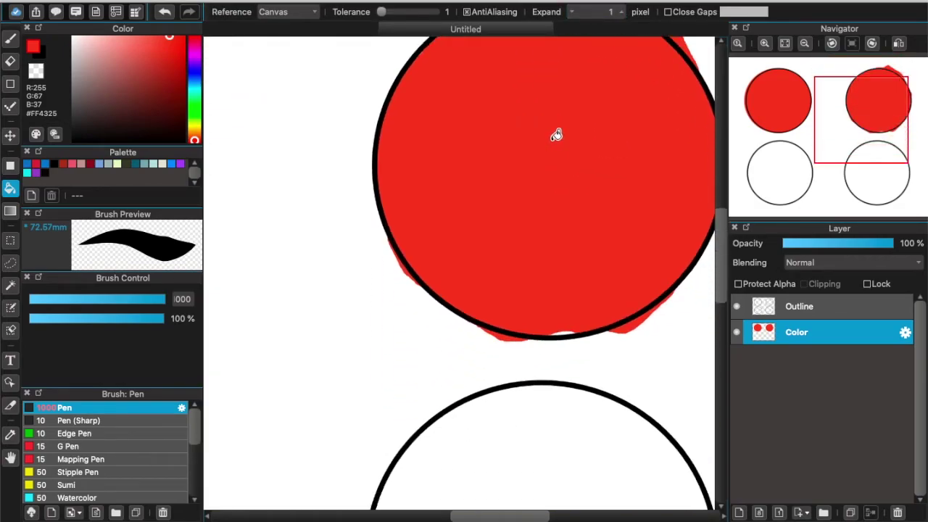
scroll(555, 134, "left", 5)
scroll(560, 123, "left", 5)
scroll(560, 123, "down", 2)
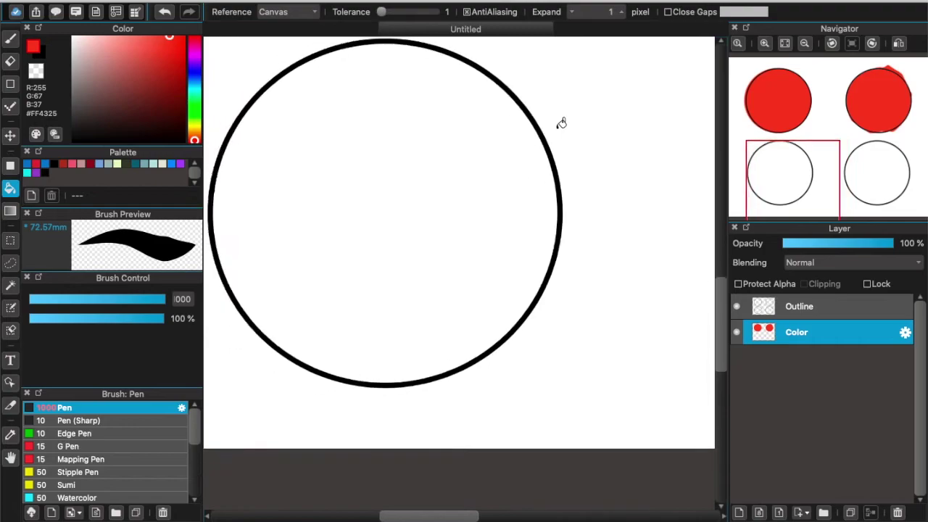
left_click(13, 285)
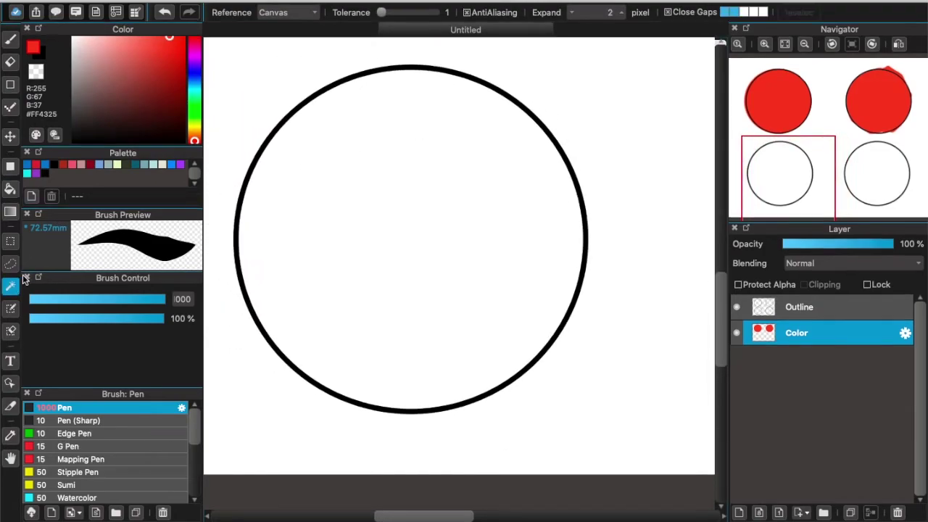
left_click(442, 248)
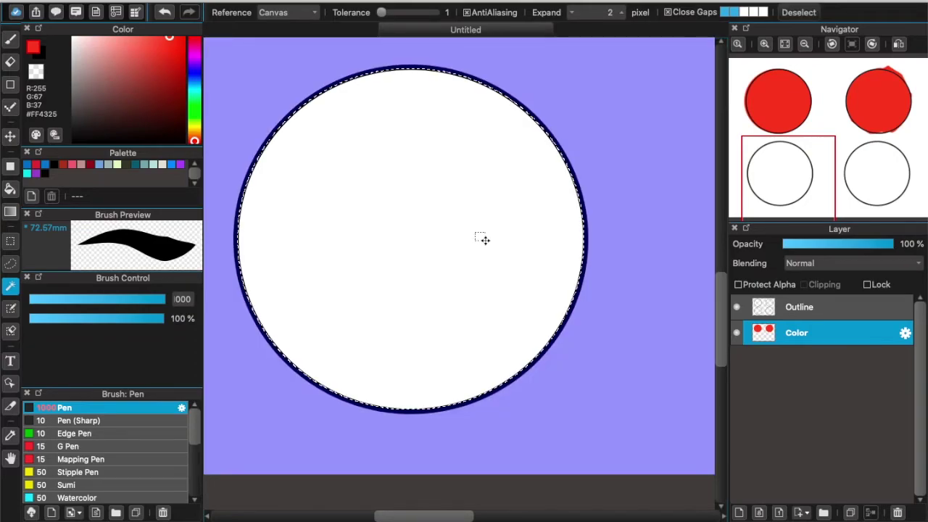
scroll(478, 240, "down", 5)
scroll(474, 240, "up", 3)
scroll(472, 241, "up", 2)
scroll(472, 240, "down", 2)
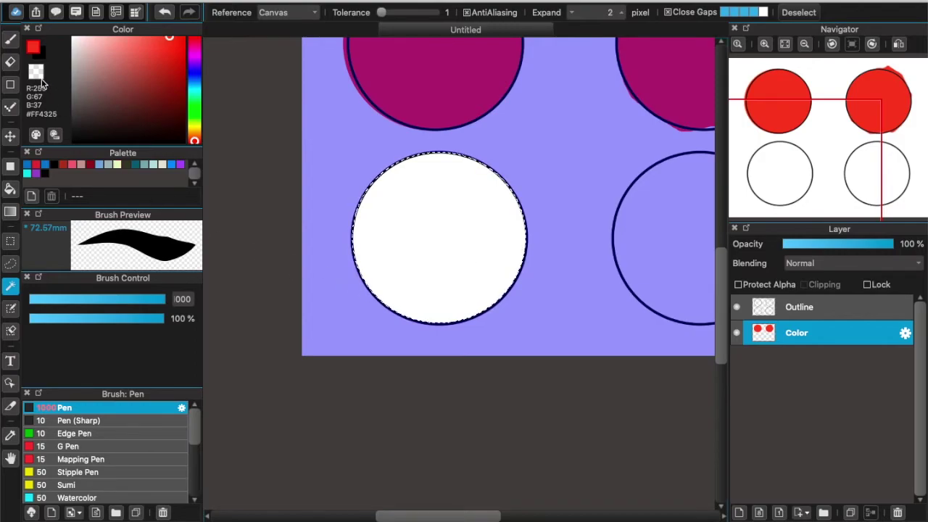
Paint the selected lower-left circle red with the Pen brush on the Color layer and deselect
left_click(10, 36)
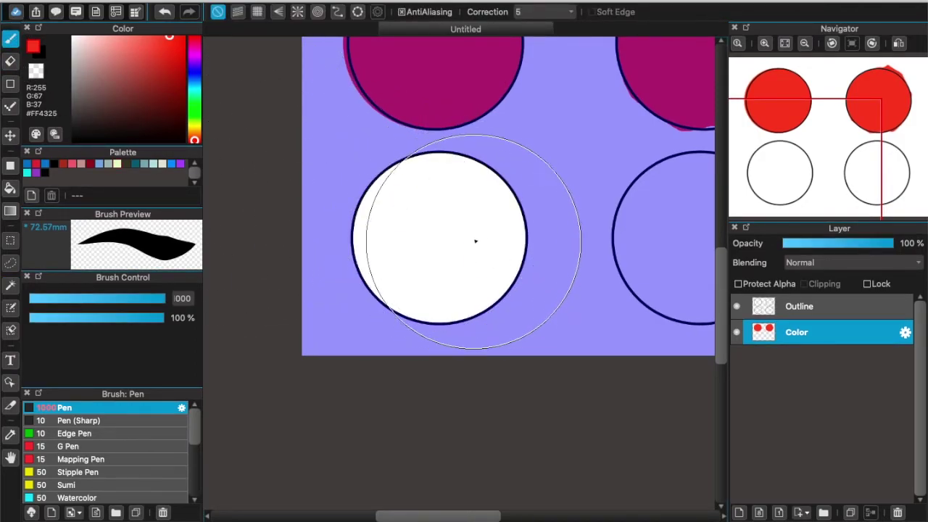
mouse_move(424, 255)
left_mouse_down()
mouse_move(457, 274)
mouse_move(403, 269)
mouse_move(464, 242)
mouse_move(409, 315)
mouse_move(410, 356)
left_mouse_up()
key("super+d")
scroll(406, 342, "down", 2)
scroll(404, 343, "up", 1)
scroll(404, 342, "right", 1)
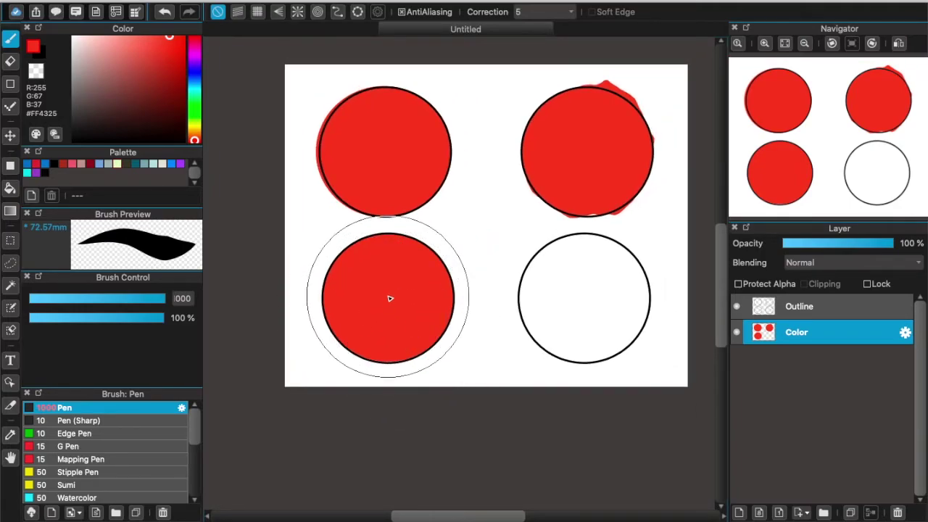
Undo the deselection and the red paint inside the lower-left circle
scroll(390, 299, "up", 3)
key("ctrl+z")
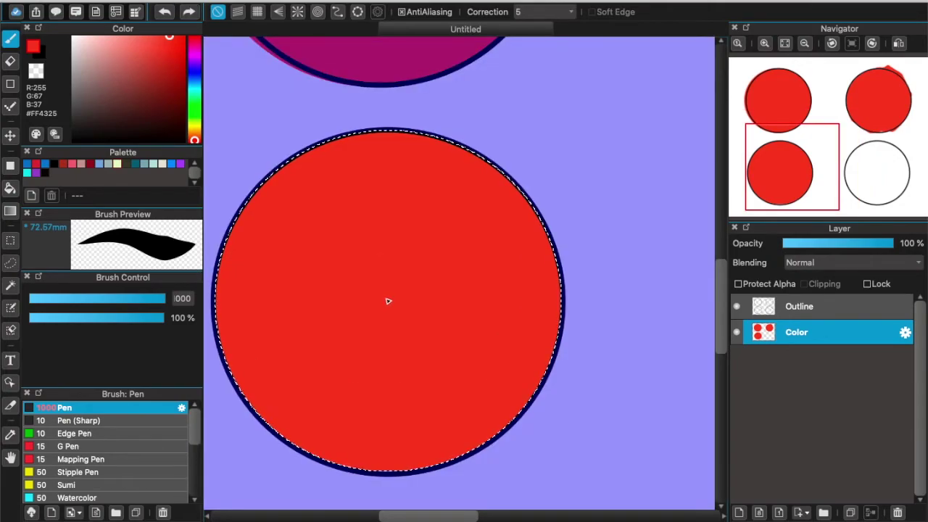
key("ctrl+z")
Set the Magic Wand's Expand value to 10 pixels
left_click(10, 285)
left_click(623, 12)
left_click(623, 13)
left_click(624, 12)
left_click(624, 12)
left_click(623, 13)
left_click(623, 13)
left_click(624, 13)
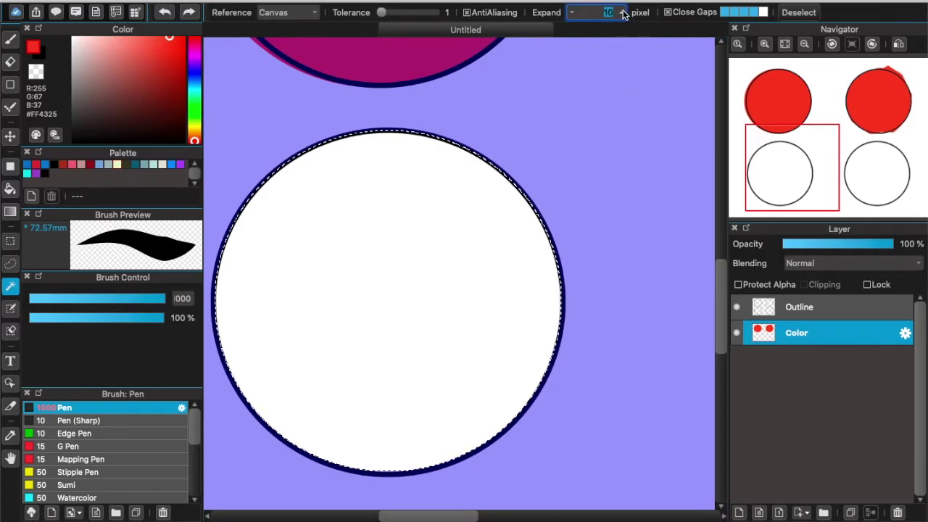
Reselect the lower-left circle's interior with the 10-pixel expansion and paint it red with the Pen brush
scroll(548, 161, "down", 2)
left_click(489, 229)
scroll(491, 226, "down", 5)
left_click(493, 227)
left_click(533, 196)
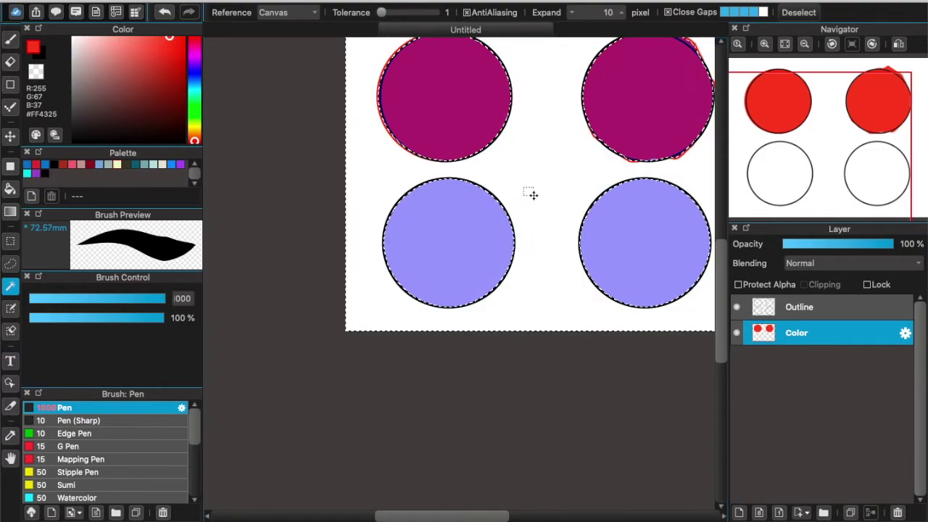
left_click(482, 231)
scroll(492, 246, "down", 2)
scroll(491, 244, "up", 4)
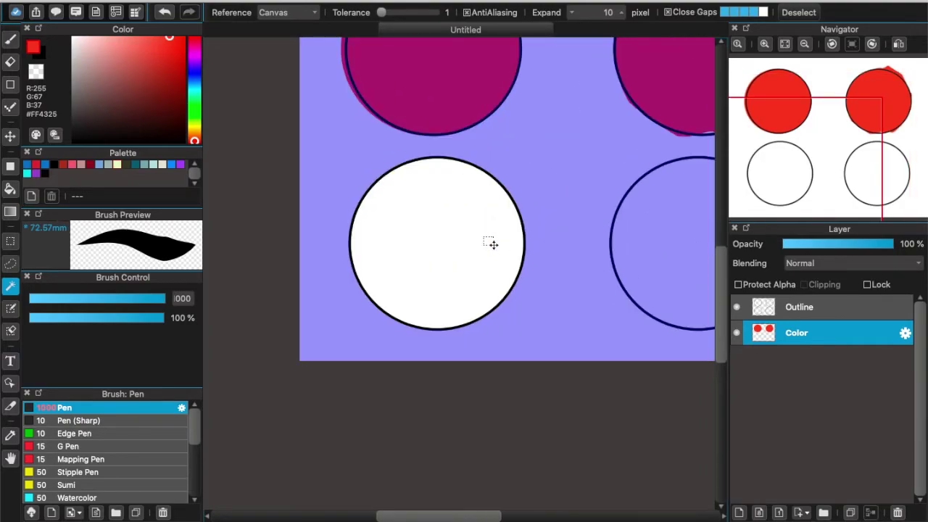
left_click(10, 39)
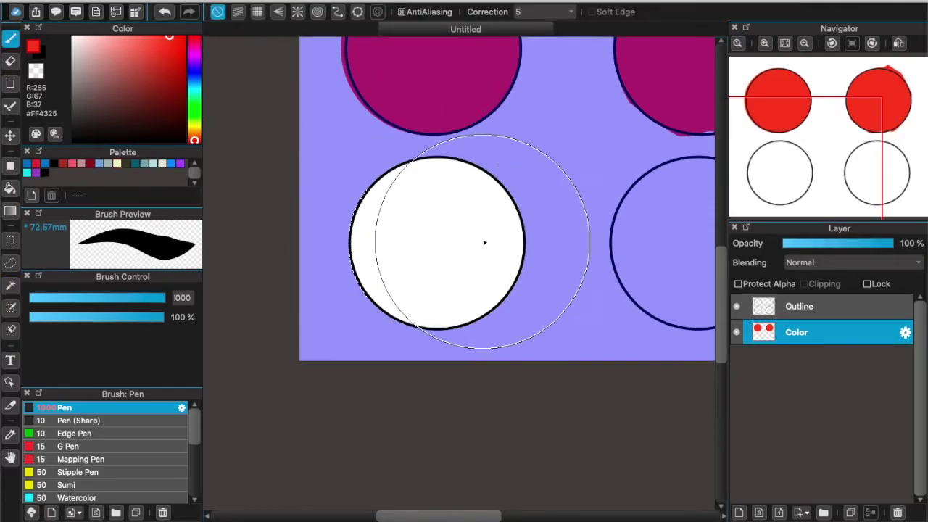
mouse_move(485, 242)
left_mouse_down()
mouse_move(414, 307)
mouse_move(450, 332)
left_mouse_up()
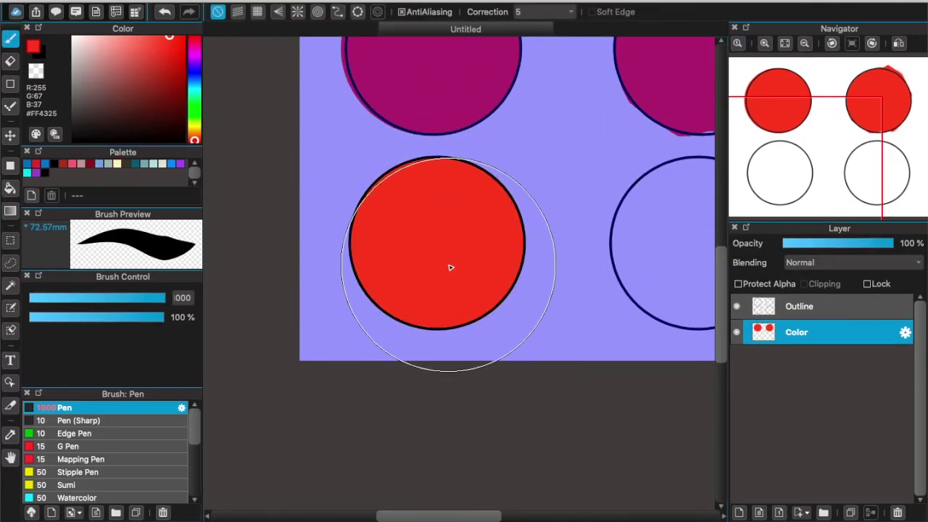
Examine up close how the red paint meets the outer edge of the lower-left circle's outline
scroll(442, 266, "up", 5)
scroll(452, 263, "down", 3)
scroll(516, 298, "up", 1)
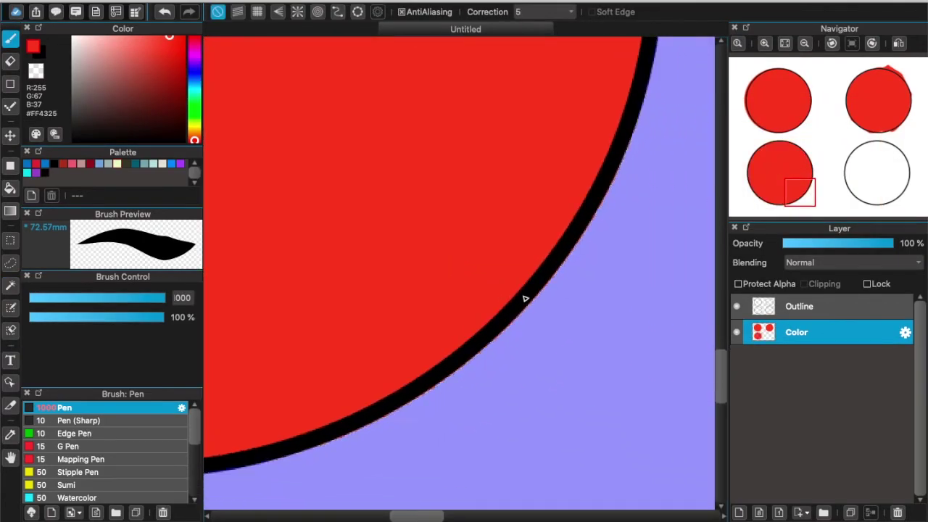
scroll(527, 276, "up", 2)
scroll(522, 270, "down", 4)
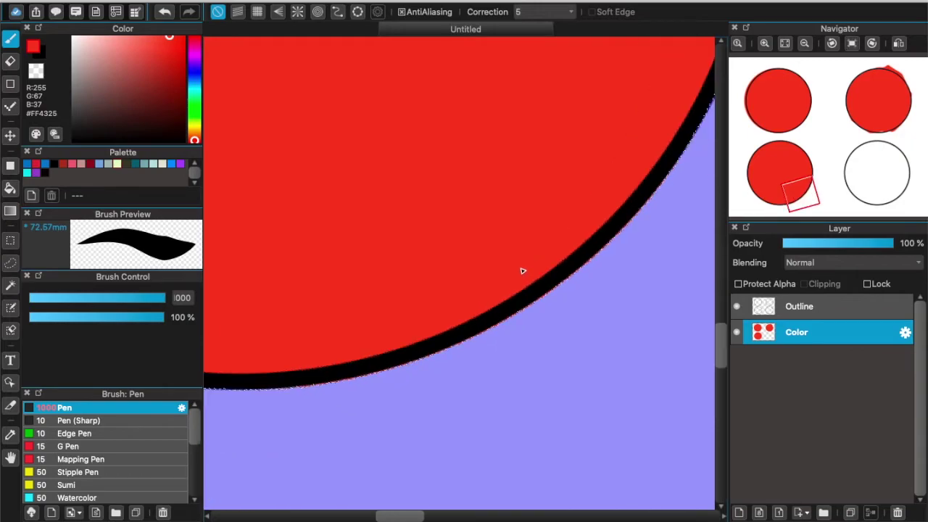
scroll(521, 269, "up", 2)
scroll(522, 268, "up", 4)
scroll(530, 271, "down", 3)
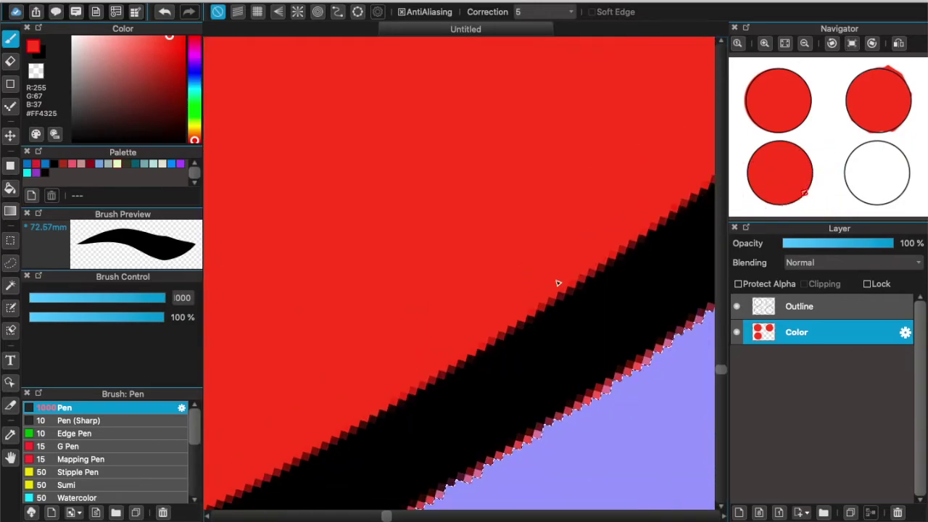
scroll(626, 395, "up", 1)
scroll(632, 375, "up", 5)
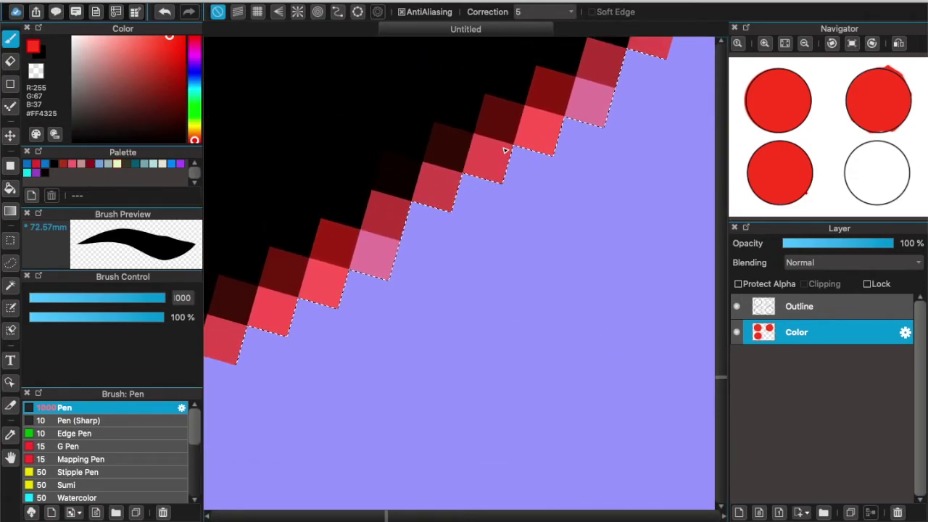
scroll(500, 149, "down", 5)
scroll(500, 148, "down", 5)
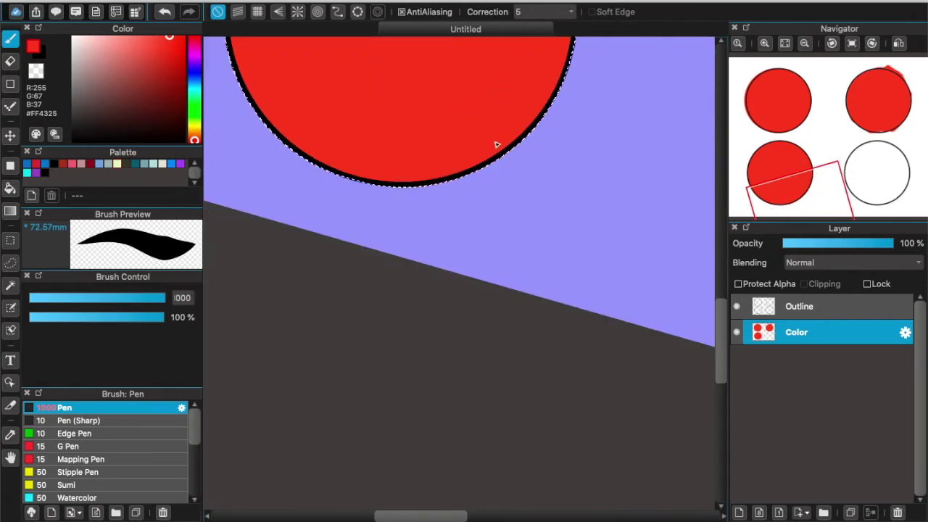
Undo the red paint in the lower-left circle and set the Magic Wand's Expand value to 0 pixels
scroll(495, 143, "up", 3)
key("Delete")
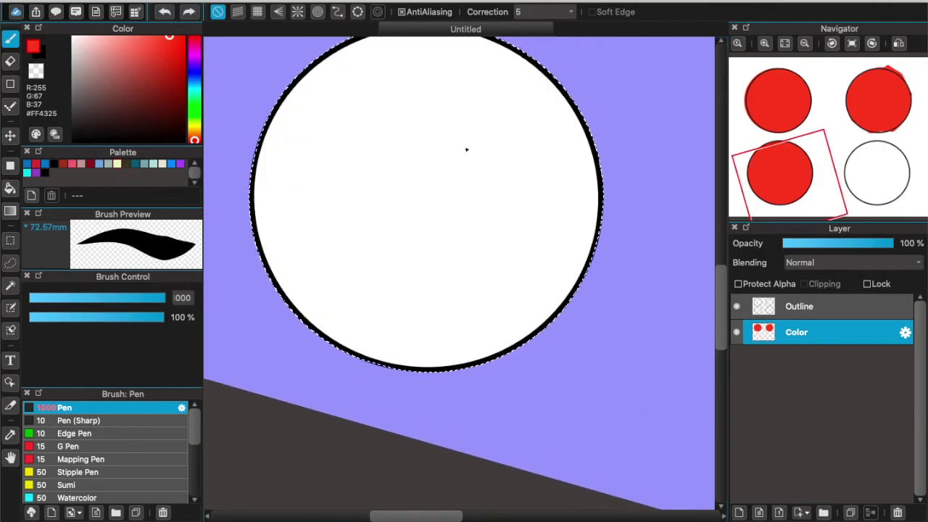
left_click(10, 286)
double_click(570, 13)
type("3")
left_click(572, 13)
left_click(572, 13)
left_click(622, 13)
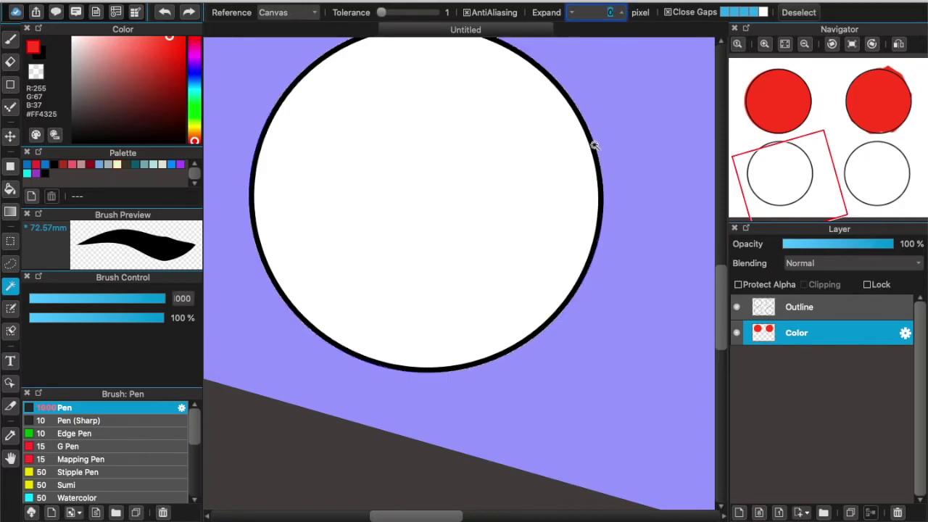
Select the lower-left circle's interior with the unexpanded Magic Wand and paint it red with the Pen brush
scroll(586, 168, "down", 2)
left_click_drag(590, 161, 568, 221)
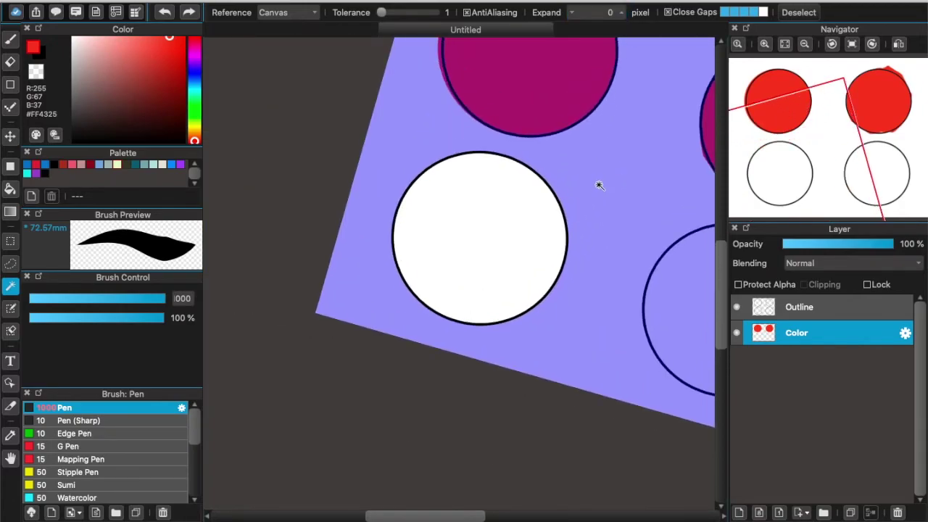
left_click(599, 184)
left_click(542, 257)
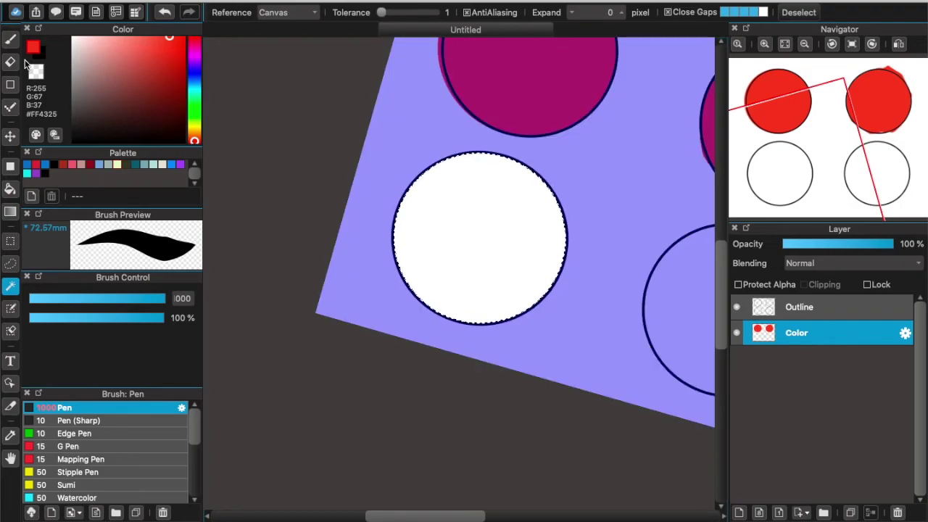
left_click(10, 39)
mouse_move(524, 240)
left_mouse_down()
mouse_move(539, 225)
mouse_move(541, 276)
left_mouse_up()
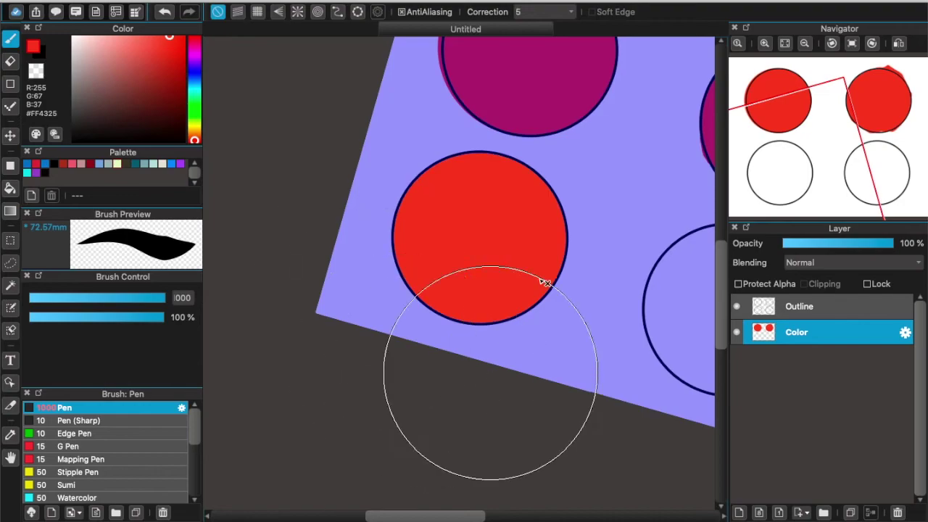
Deselect the lower-left circle and examine the inner edge of its outline up close
scroll(424, 276, "up", 5)
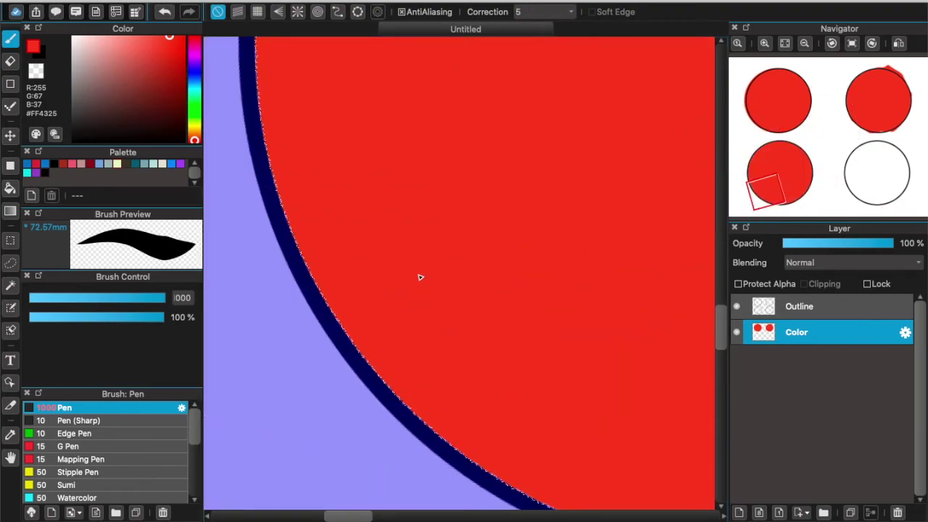
key("super+d")
scroll(412, 295, "up", 5)
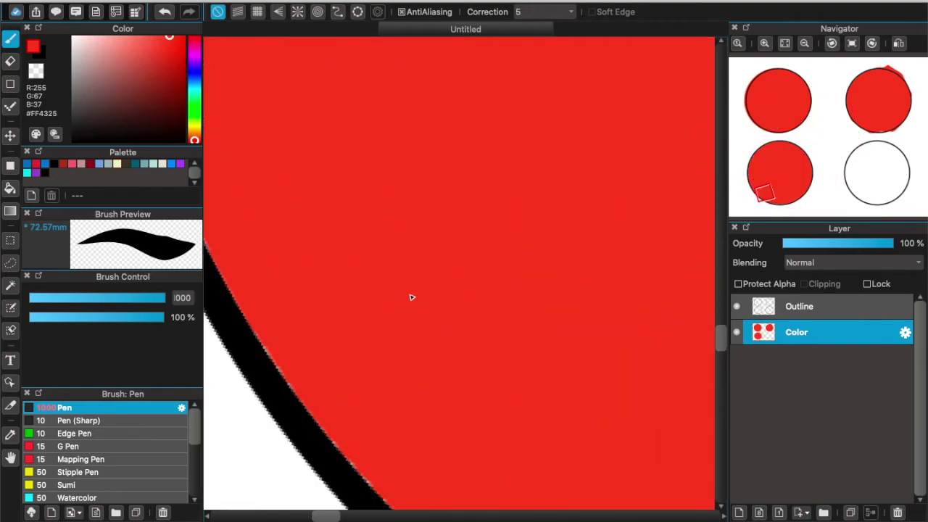
scroll(409, 298, "up", 4)
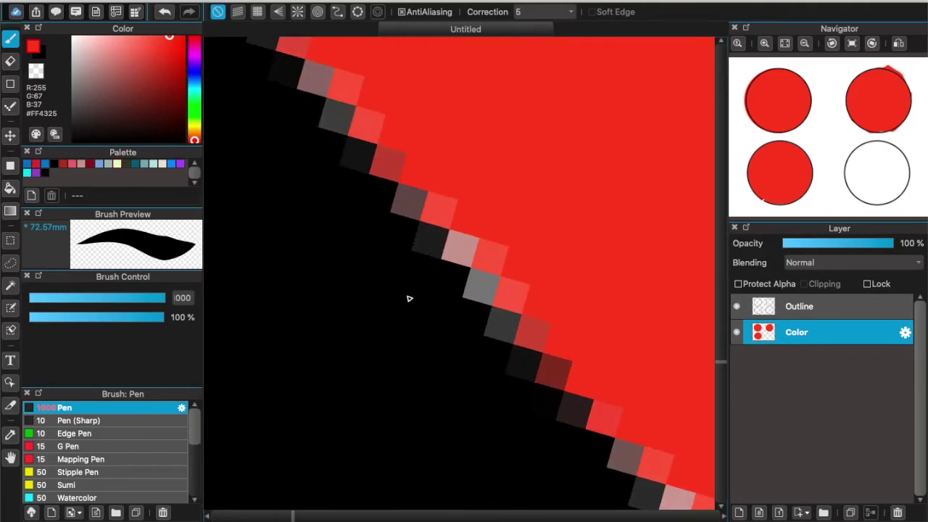
scroll(426, 268, "down", 6)
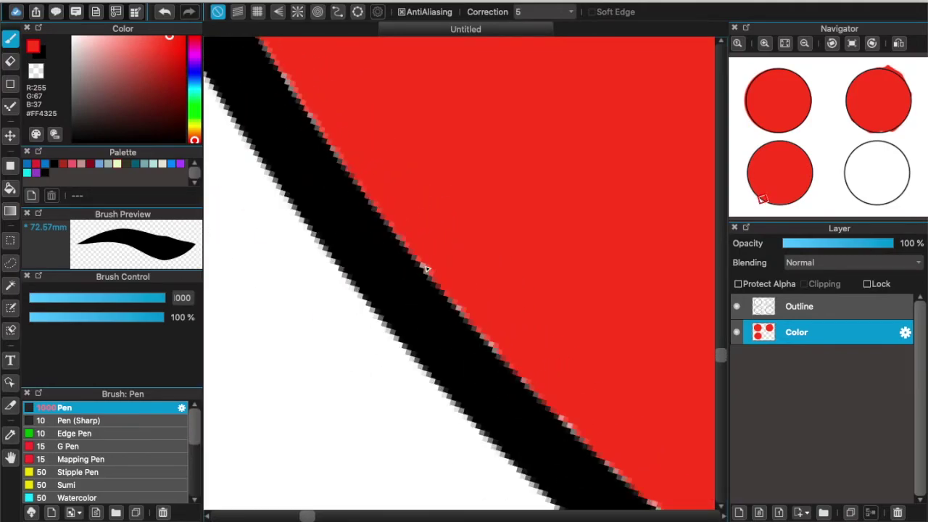
Inspect the lower-left circle's inner edge once more and undo both its deselection and its red paint
scroll(428, 268, "up", 2)
scroll(426, 267, "down", 2)
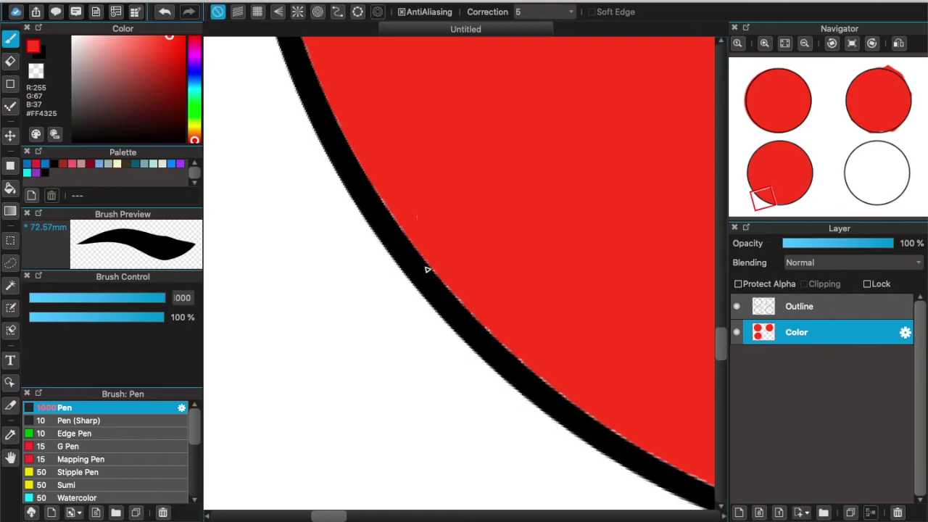
scroll(420, 282, "up", 2)
scroll(410, 270, "down", 4)
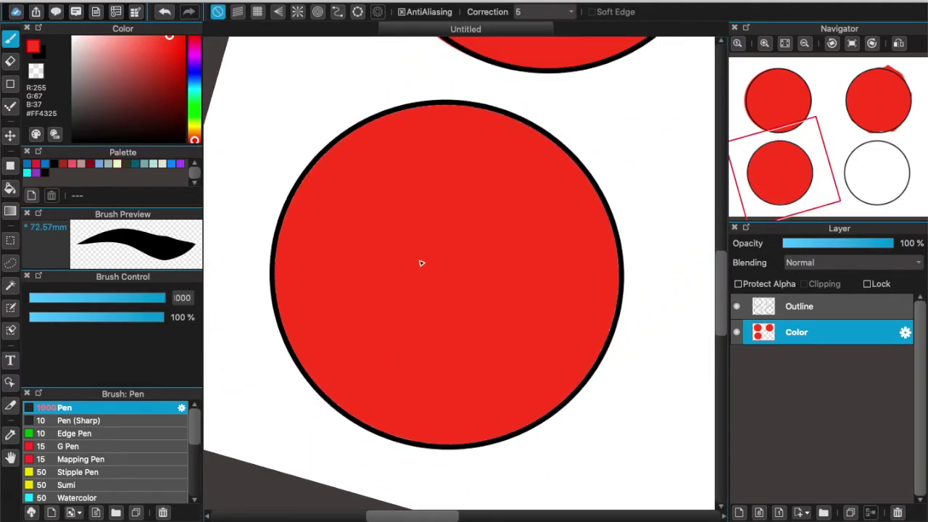
key("ctrl+z")
key("ctrl+z")
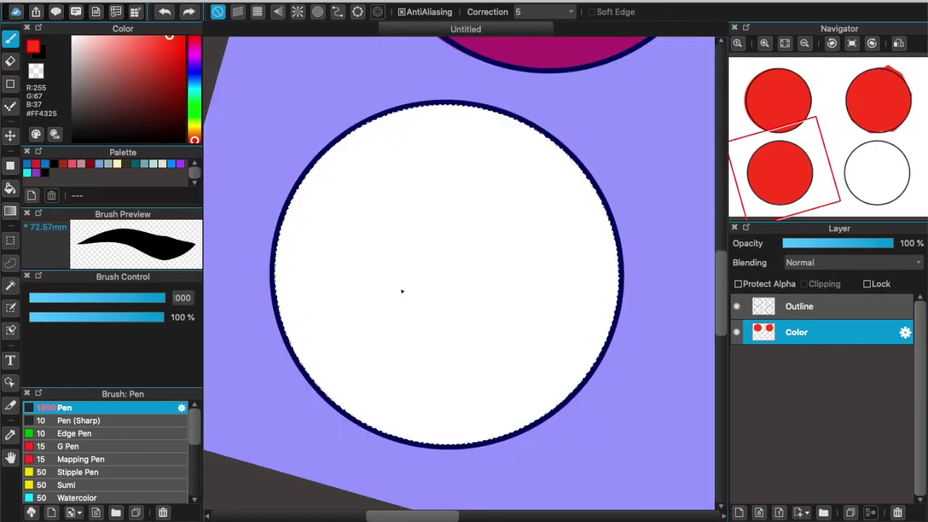
Select the lower-left circle's interior with the Magic Wand at an Expand value of -6 pixels and paint it red with the Pen brush
key("w")
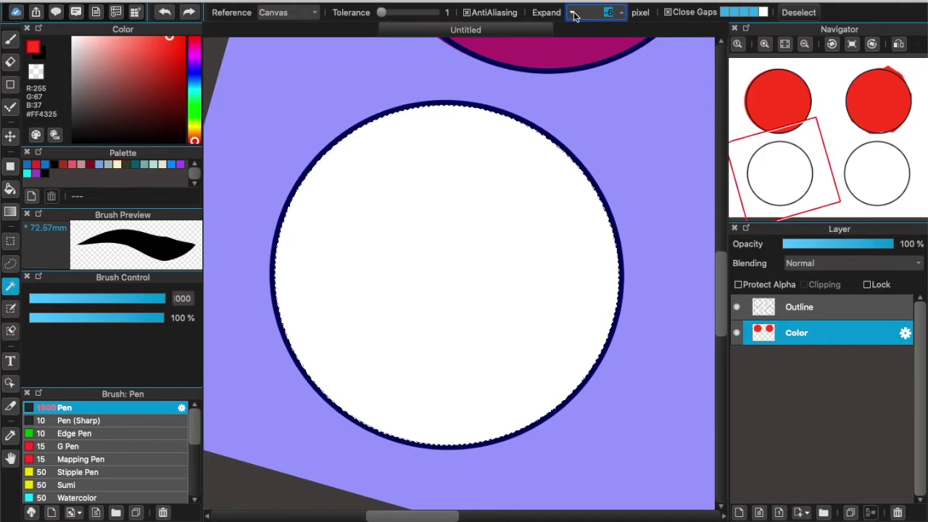
left_click(621, 152)
left_click(627, 150)
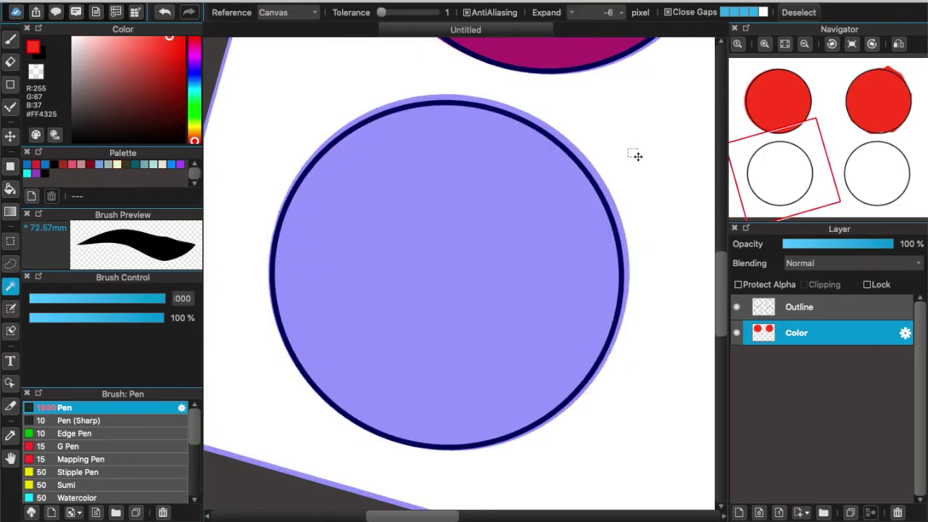
left_click(553, 219)
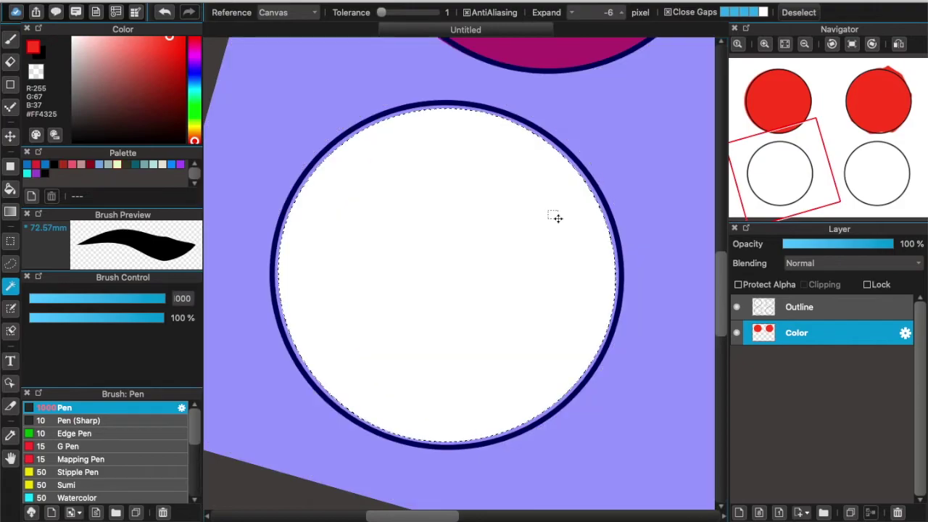
left_click(11, 41)
mouse_move(450, 275)
left_mouse_down()
mouse_move(357, 340)
mouse_move(504, 392)
mouse_move(456, 248)
mouse_move(325, 309)
mouse_move(497, 411)
mouse_move(627, 234)
mouse_move(486, 98)
mouse_move(323, 139)
mouse_move(346, 184)
mouse_move(483, 259)
left_mouse_up()
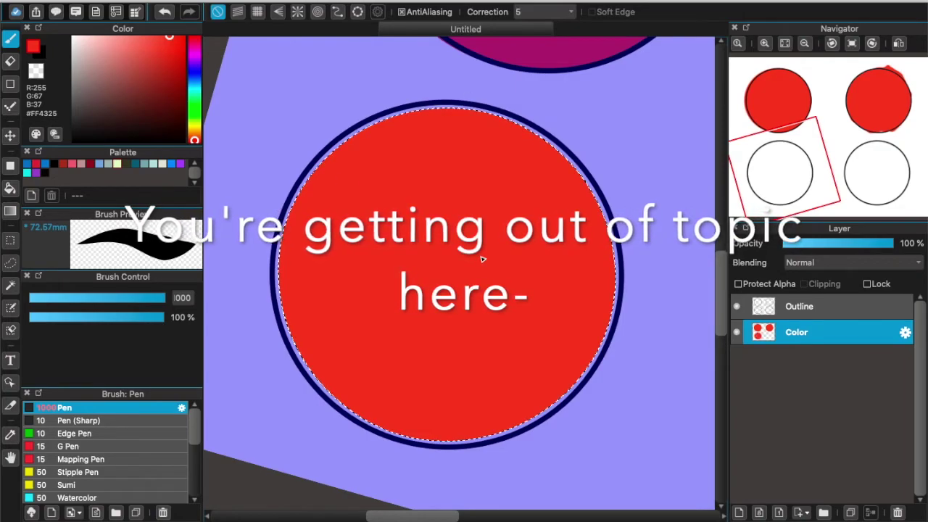
Deselect the lower-left circle to inspect its inner edge, and undo the deselection and the red paint
key("ctrl+d")
scroll(484, 261, "down", 5)
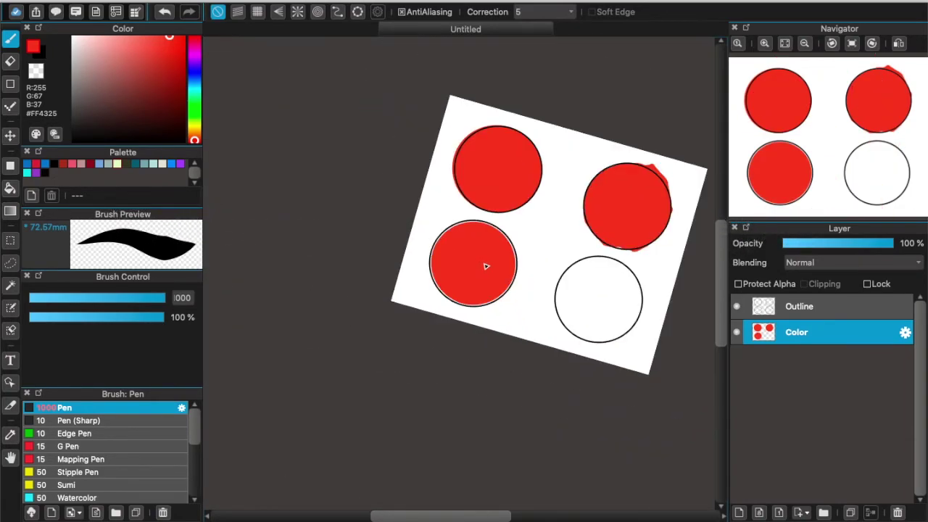
scroll(485, 265, "up", 5)
scroll(485, 263, "down", 4)
key("ctrl+z")
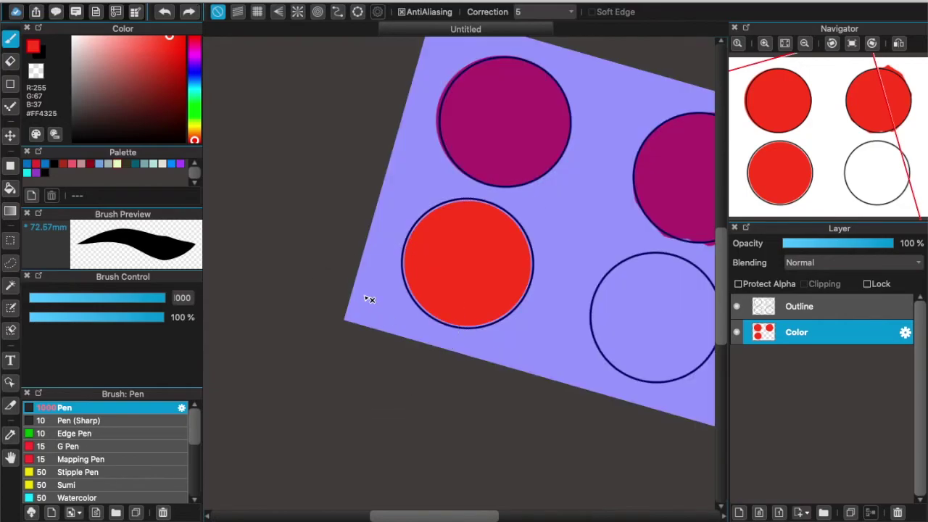
key("Delete")
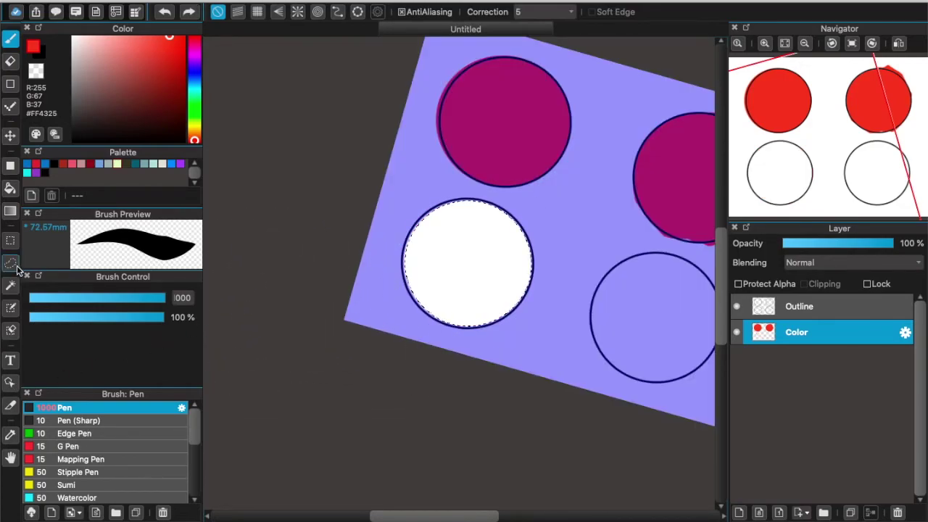
Reselect the lower-left circle's interior with the Magic Wand at Expand 2 pixels, paint it red with the Pen brush, and deselect
left_click(10, 286)
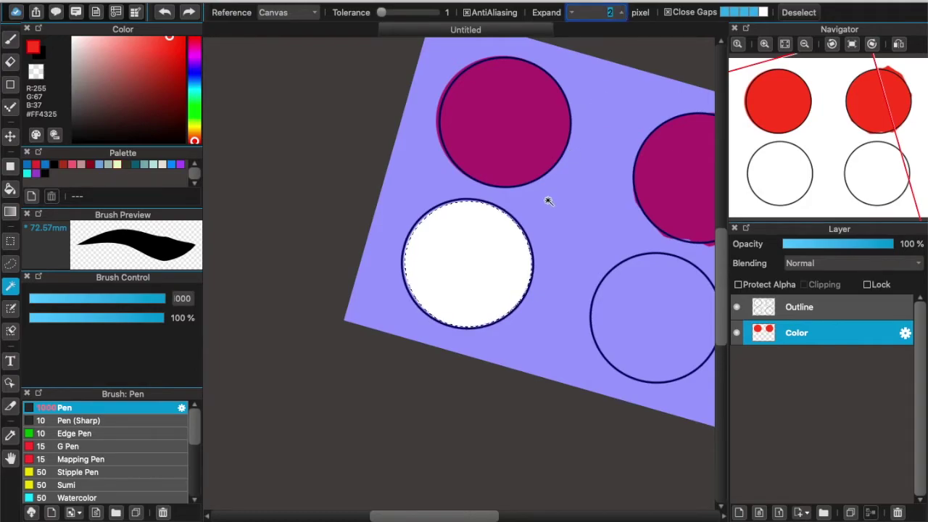
left_click(496, 243)
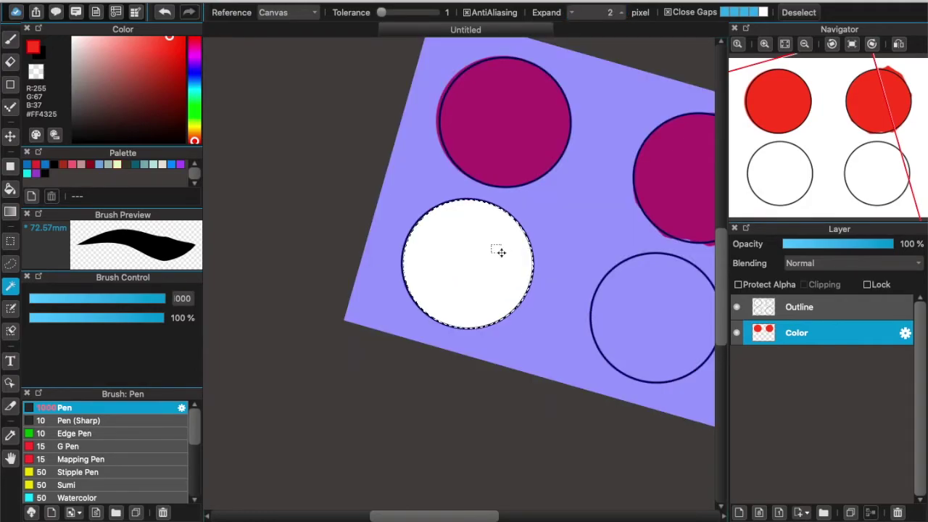
left_click(10, 39)
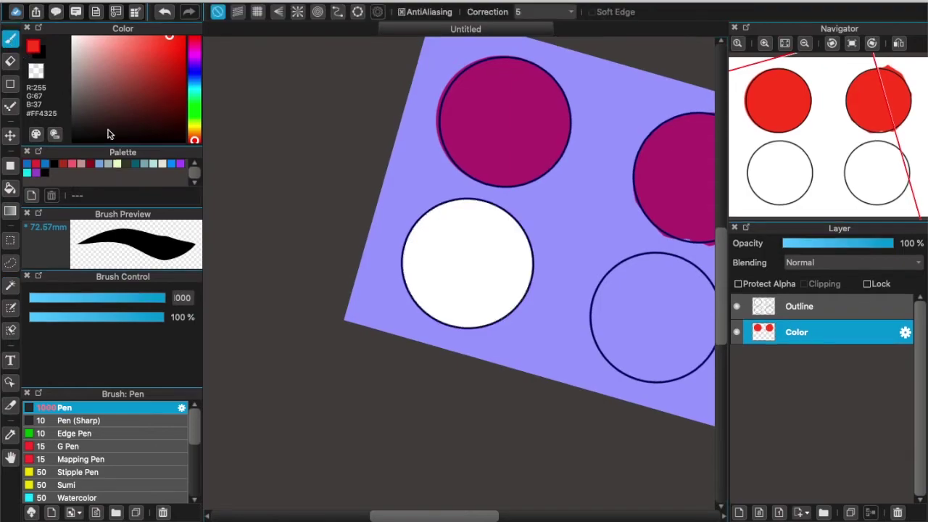
left_click_drag(496, 263, 471, 211)
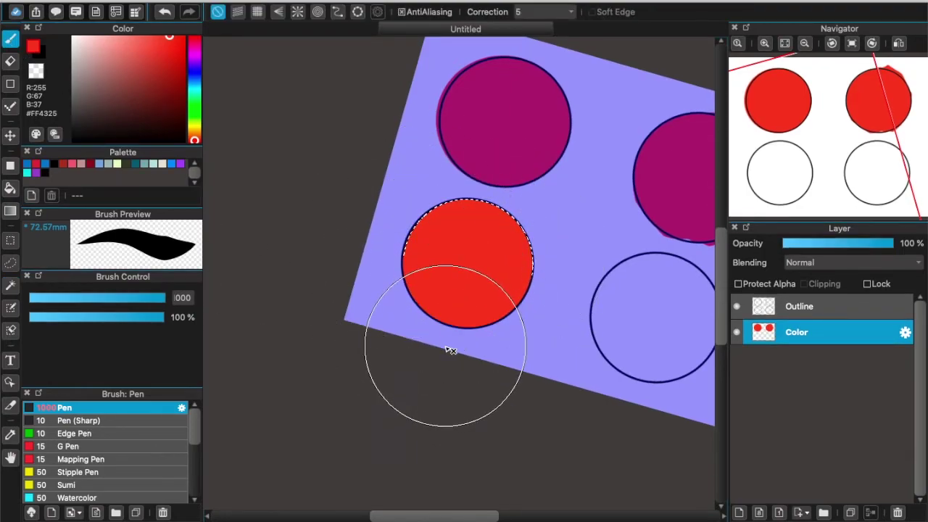
key("ctrl+d")
Compare how neatly the red paint meets the outlines of the three colored circles, and look over the empty lower-right circle
scroll(451, 350, "down", 5)
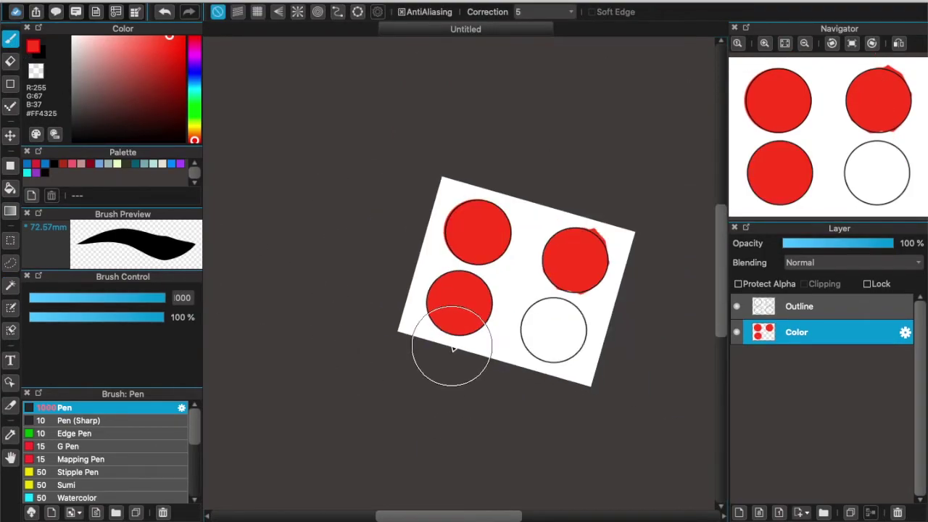
scroll(455, 346, "up", 5)
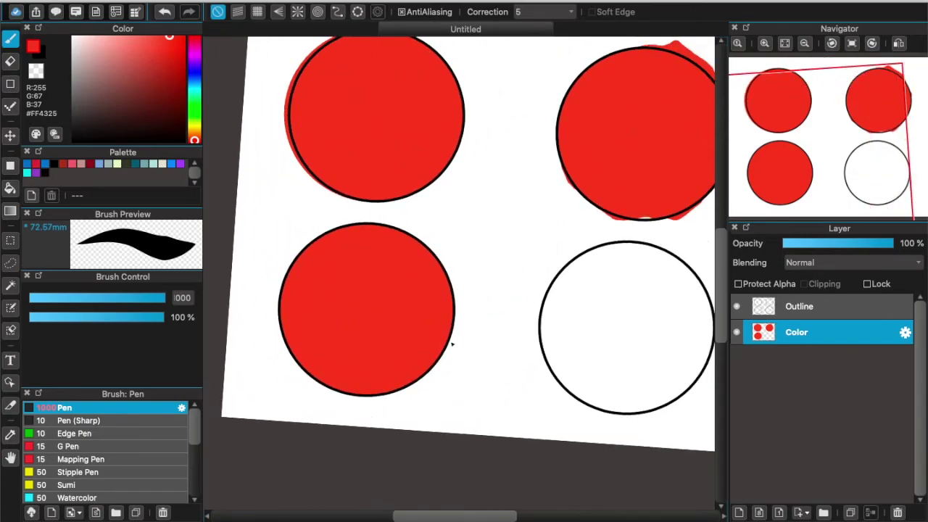
scroll(451, 344, "up", 5)
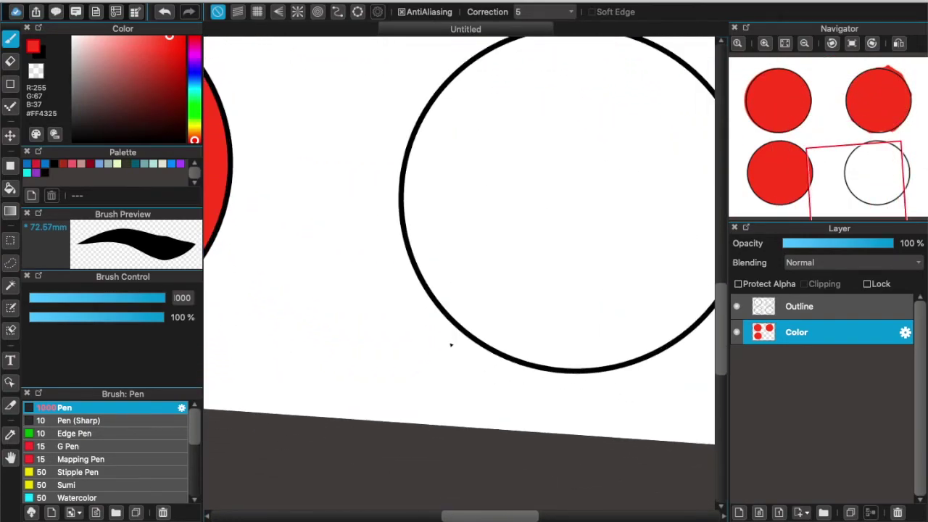
scroll(450, 345, "down", 3)
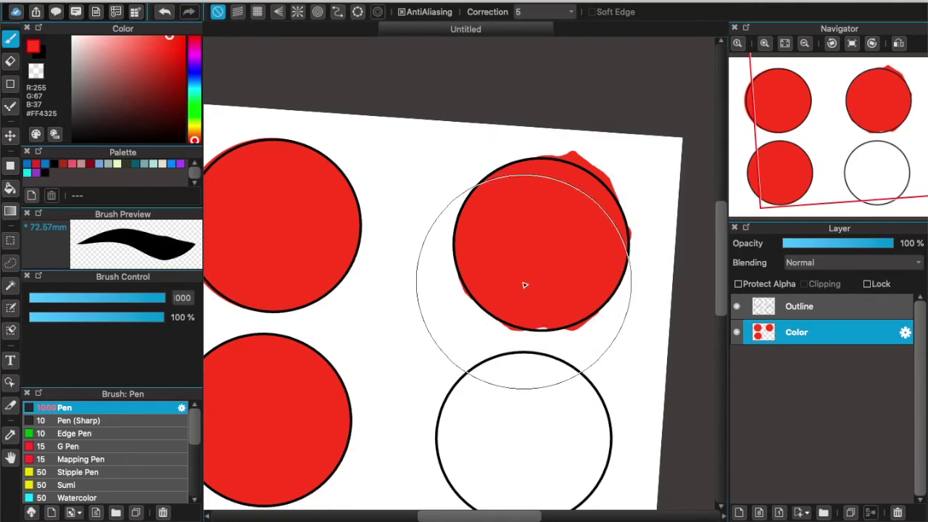
scroll(521, 260, "down", 8)
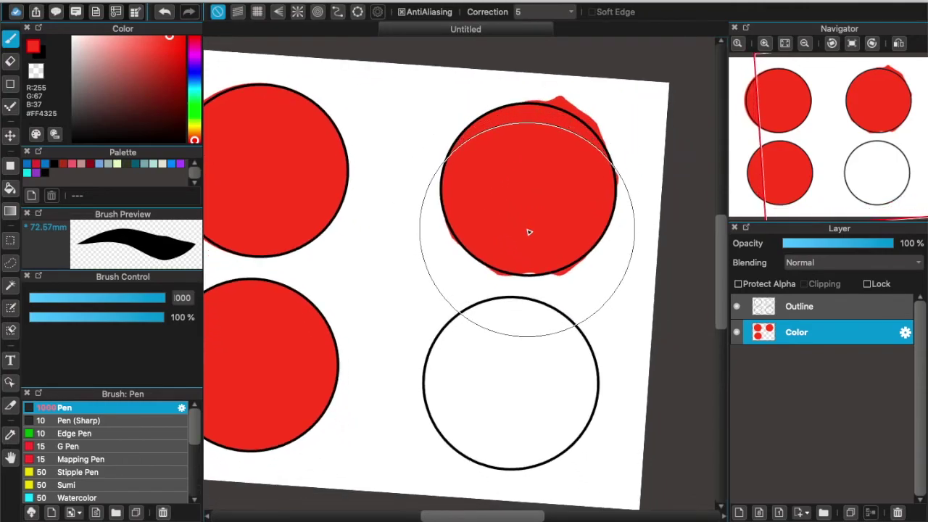
scroll(525, 232, "up", 4)
scroll(519, 234, "left", 6)
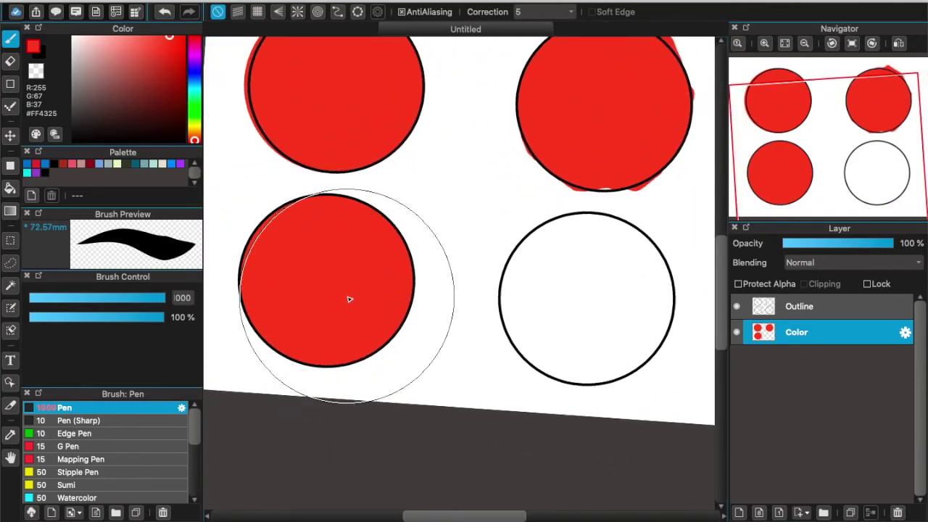
scroll(348, 294, "up", 1)
scroll(327, 123, "right", 1)
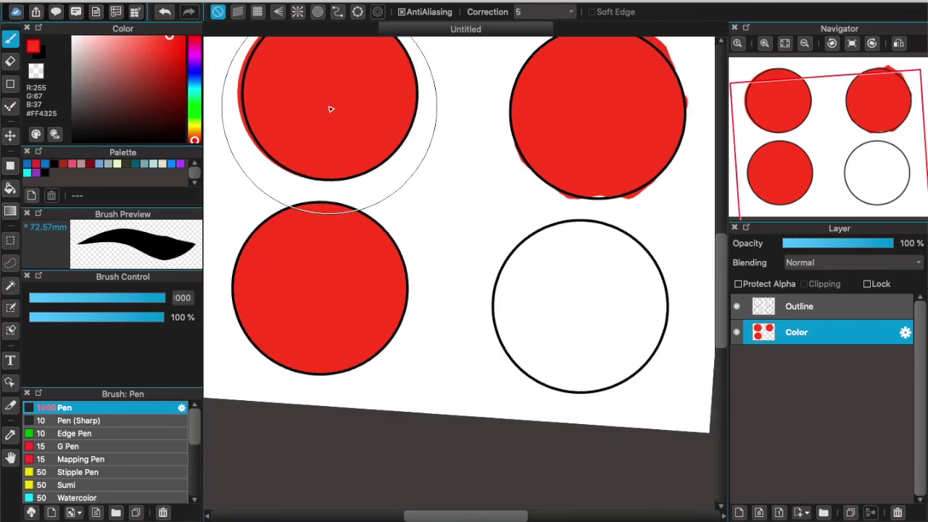
scroll(486, 224, "right", 2)
scroll(478, 225, "down", 4)
scroll(479, 225, "right", 4)
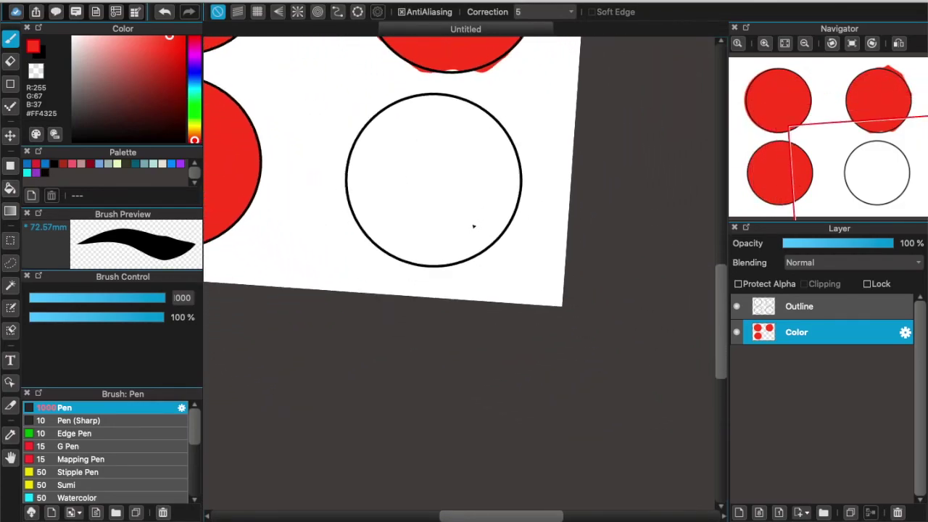
Paint a selection over the lower-right circle's interior with the Select Pen at brush size 163
scroll(475, 227, "up", 2)
scroll(477, 225, "up", 3)
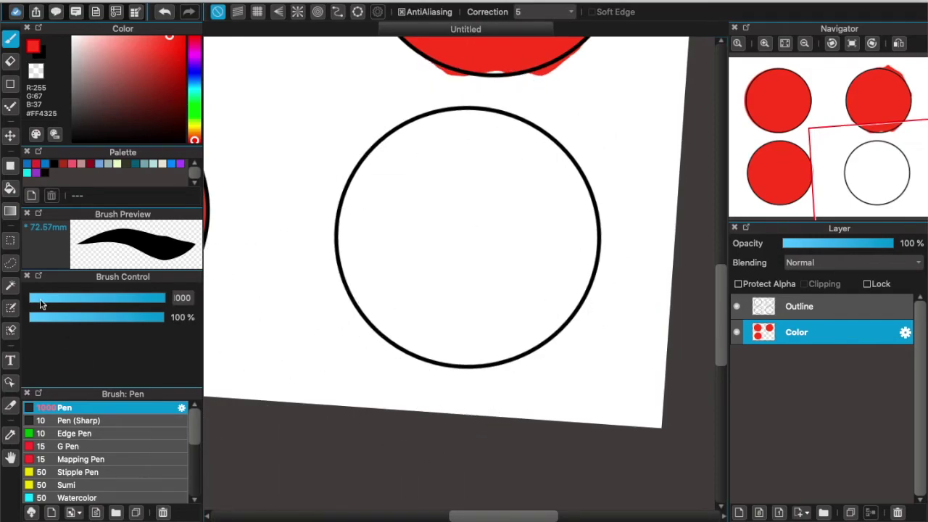
left_click(11, 310)
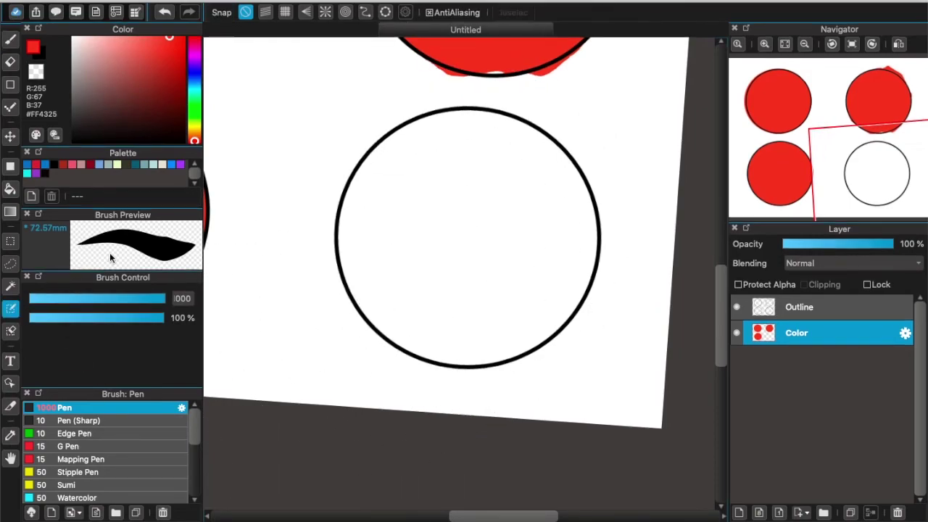
left_click(154, 305)
left_click_drag(161, 302, 167, 301)
mouse_move(476, 157)
left_mouse_down()
mouse_move(468, 179)
mouse_move(444, 149)
mouse_move(389, 161)
mouse_move(362, 203)
mouse_move(360, 244)
mouse_move(388, 206)
mouse_move(389, 238)
mouse_move(461, 212)
mouse_move(503, 222)
mouse_move(489, 180)
mouse_move(517, 180)
mouse_move(493, 137)
mouse_move(430, 136)
mouse_move(402, 158)
mouse_move(469, 248)
mouse_move(459, 196)
mouse_move(412, 143)
mouse_move(497, 216)
mouse_move(538, 222)
mouse_move(530, 233)
mouse_move(567, 209)
mouse_move(562, 196)
mouse_move(572, 217)
mouse_move(549, 177)
mouse_move(562, 186)
mouse_move(539, 164)
mouse_move(496, 141)
mouse_move(519, 147)
mouse_move(551, 183)
mouse_move(564, 273)
mouse_move(574, 233)
mouse_move(574, 270)
mouse_move(557, 305)
mouse_move(522, 331)
mouse_move(467, 347)
mouse_move(442, 336)
mouse_move(451, 276)
mouse_move(501, 303)
mouse_move(523, 294)
mouse_move(375, 261)
mouse_move(363, 243)
mouse_move(367, 280)
mouse_move(410, 335)
mouse_move(439, 343)
mouse_move(435, 213)
left_mouse_up()
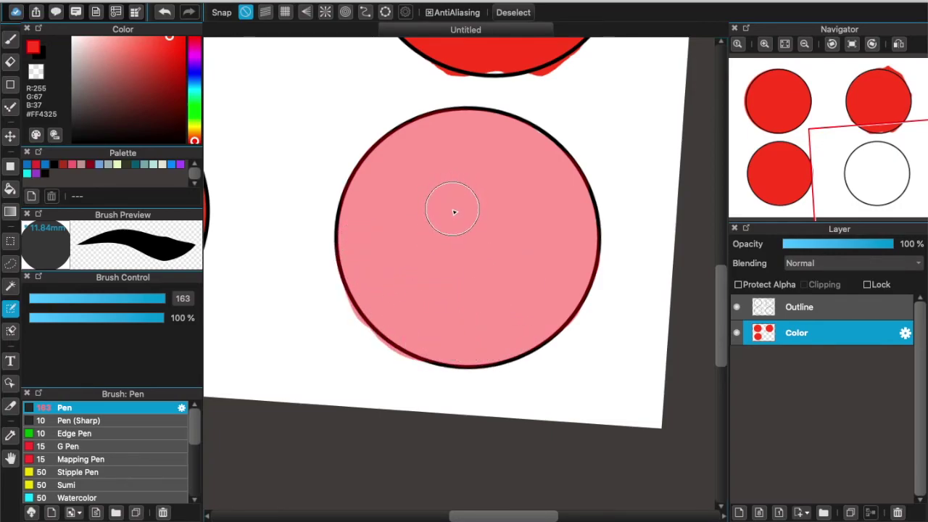
Trim the selection spilling past the lower-right circle's outline along its lower-left and lower-right edges, using the Select Eraser at brush size 7.6
scroll(454, 213, "down", 2)
scroll(445, 211, "up", 5)
scroll(452, 214, "down", 3)
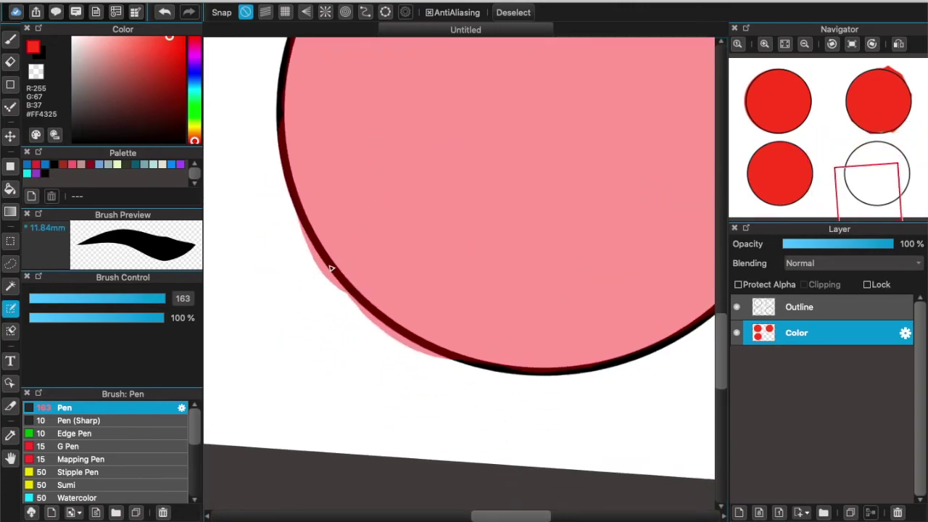
scroll(321, 296, "up", 3)
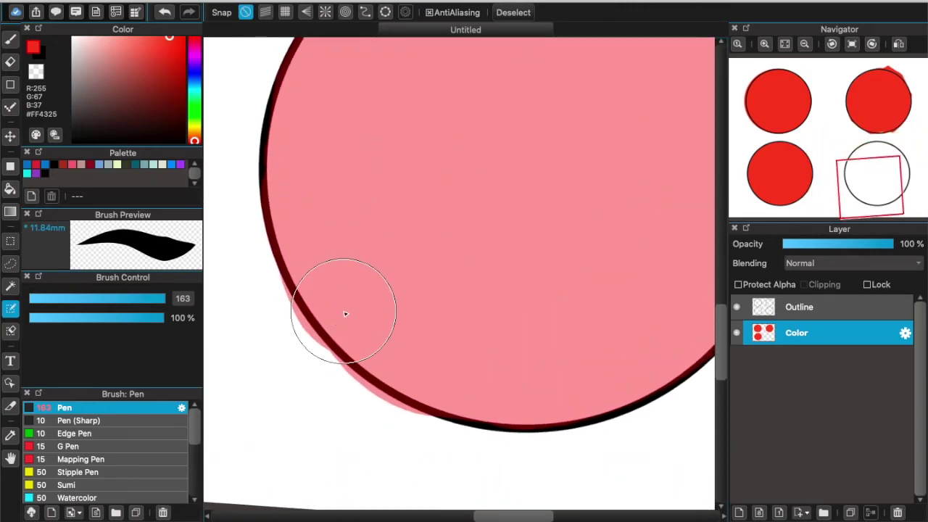
left_click(13, 330)
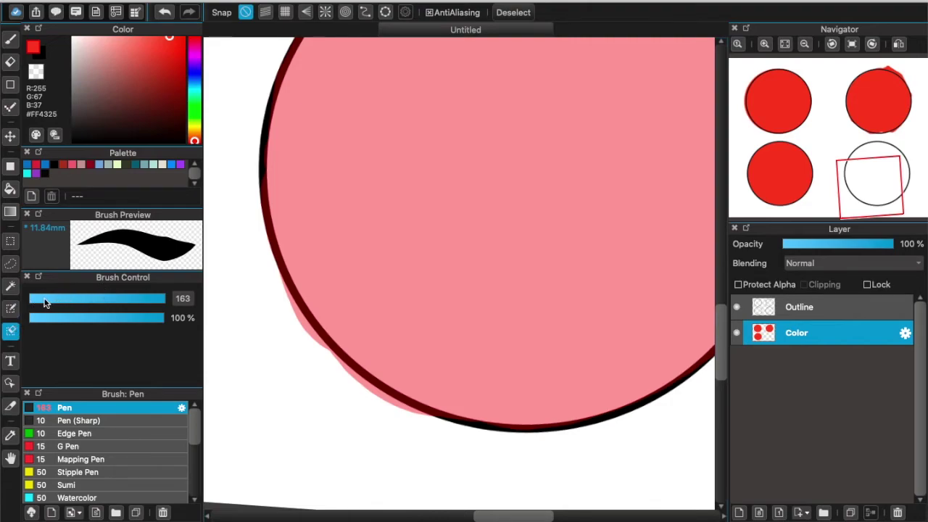
left_click_drag(44, 303, 51, 303)
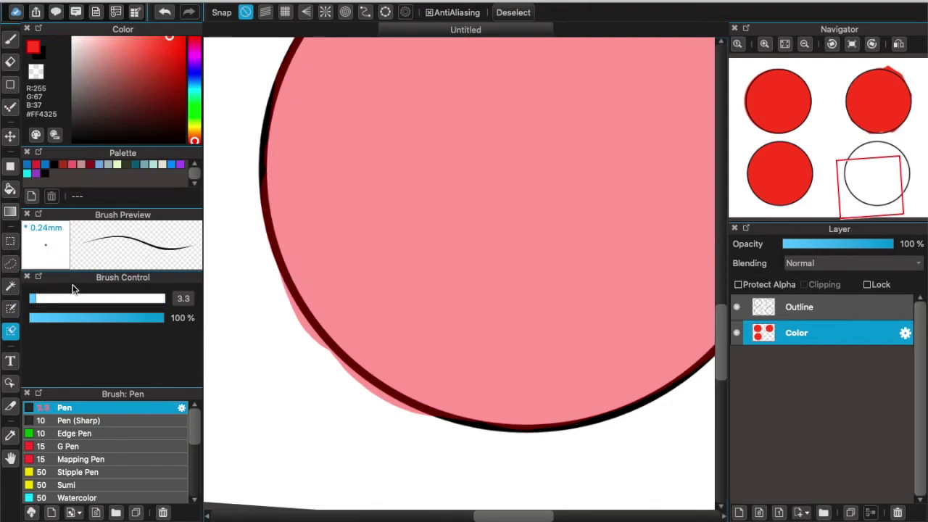
left_click_drag(41, 299, 48, 300)
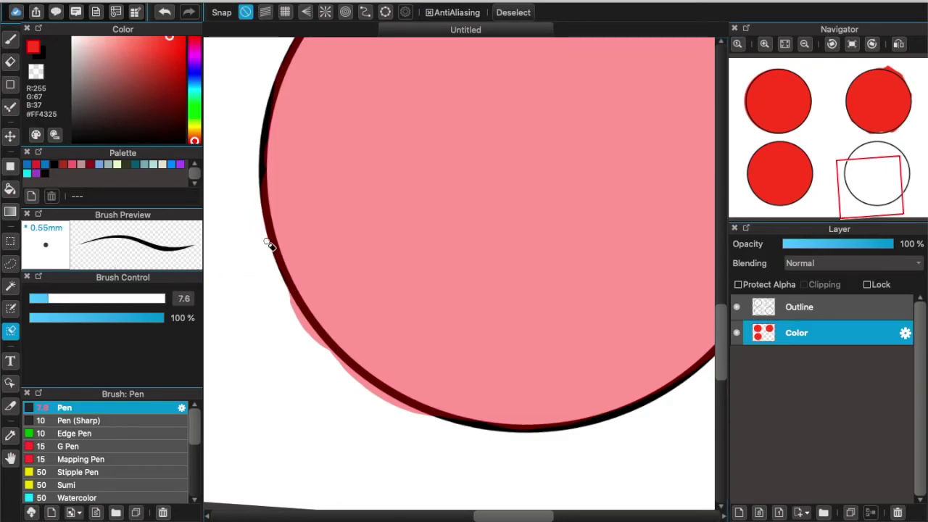
mouse_move(295, 316)
left_mouse_down()
mouse_move(294, 300)
mouse_move(336, 358)
left_mouse_up()
left_click_drag(384, 398, 338, 357)
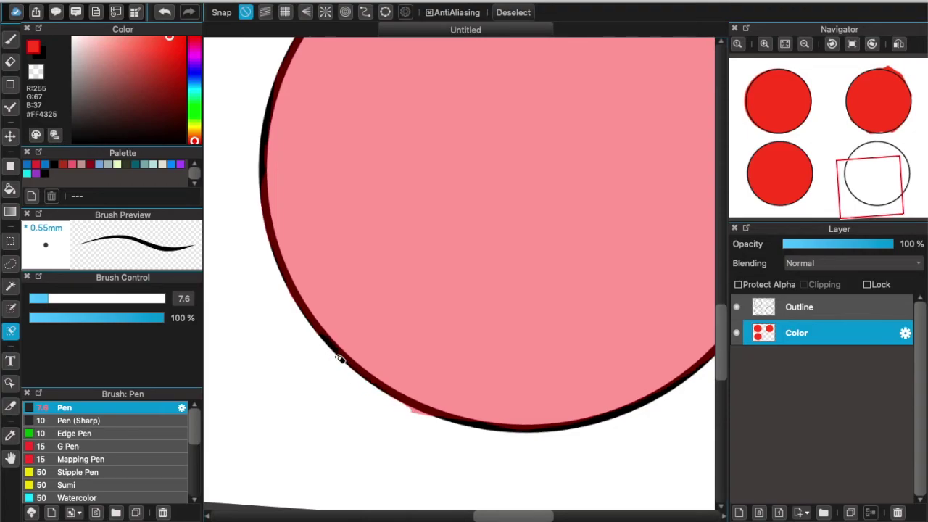
scroll(448, 439, "right", 5)
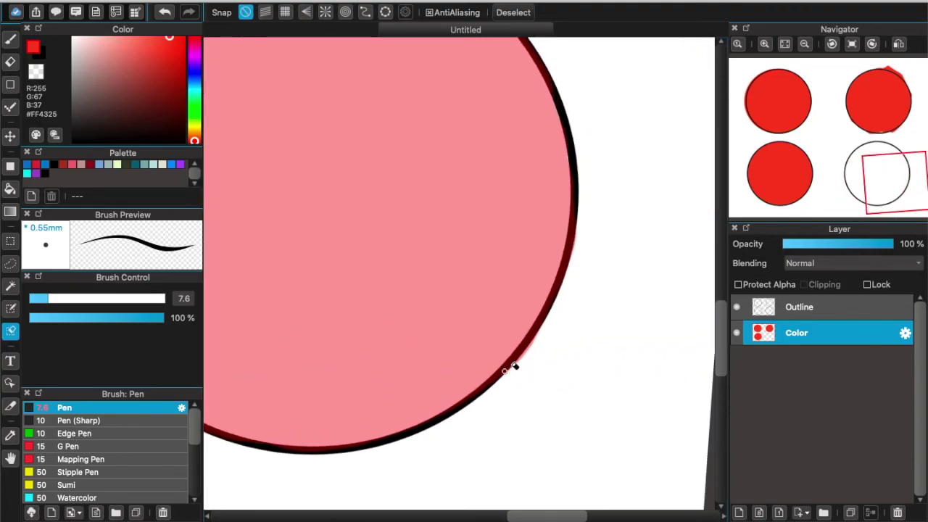
left_click_drag(542, 337, 504, 381)
Fill the unselected gap along the lower-right circle's upper-right edge with the Select Pen at brush size 7.6
scroll(554, 293, "down", 3)
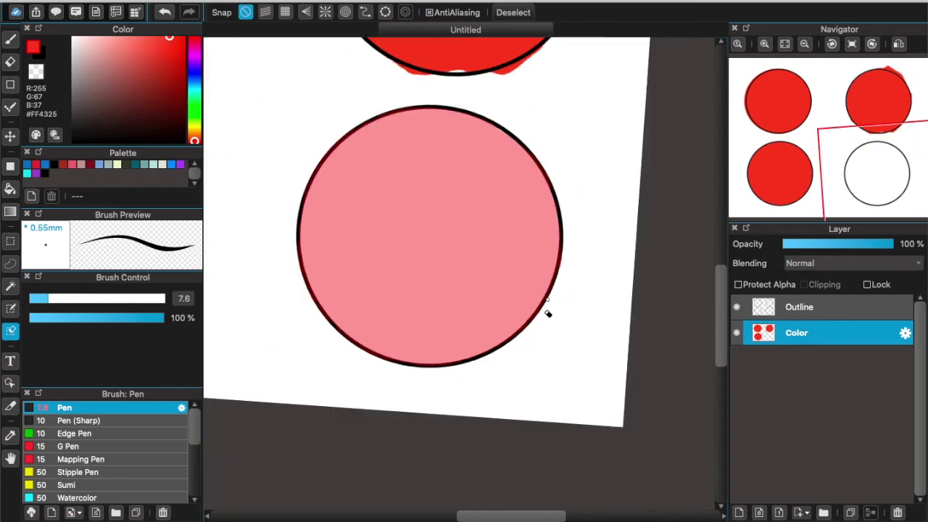
scroll(559, 288, "up", 5)
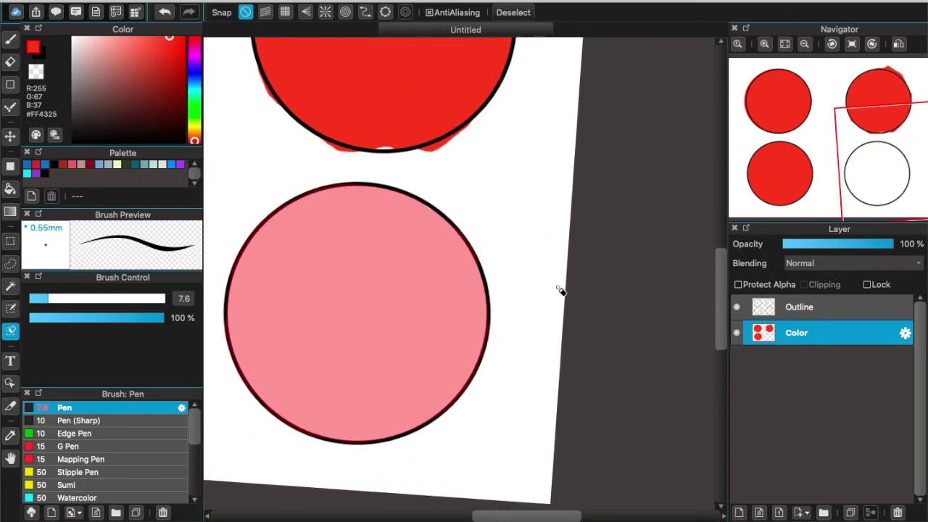
scroll(556, 280, "up", 5)
scroll(562, 290, "left", 5)
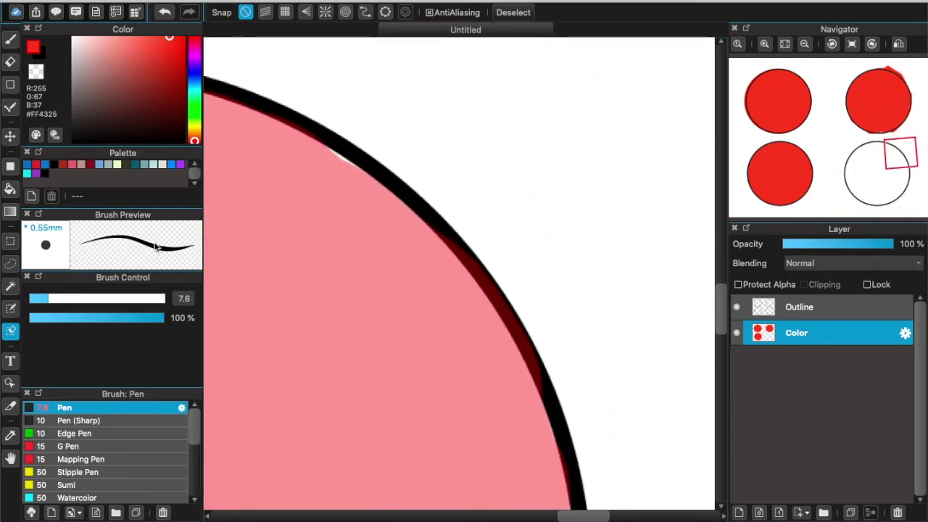
left_click(11, 309)
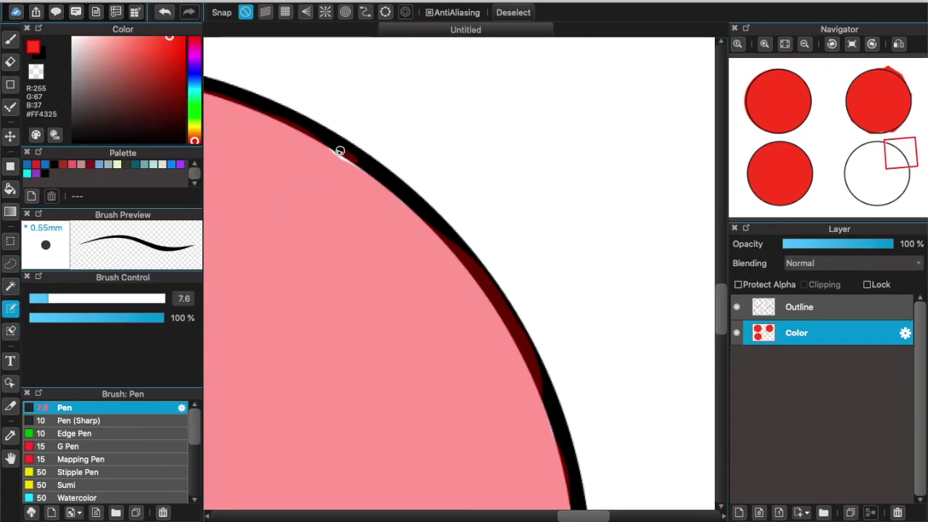
scroll(379, 188, "down", 10)
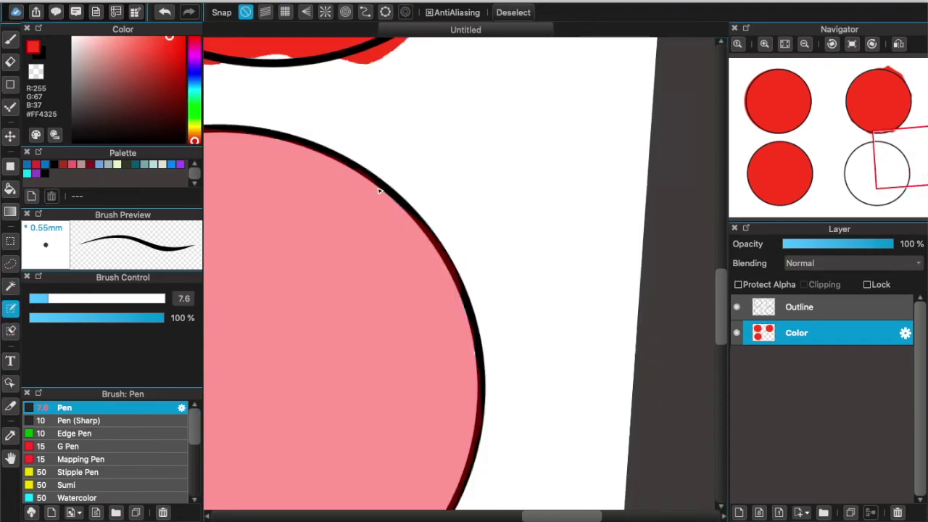
scroll(376, 179, "left", 3)
scroll(377, 177, "up", 2)
scroll(377, 177, "up", 3)
scroll(378, 178, "left", 2)
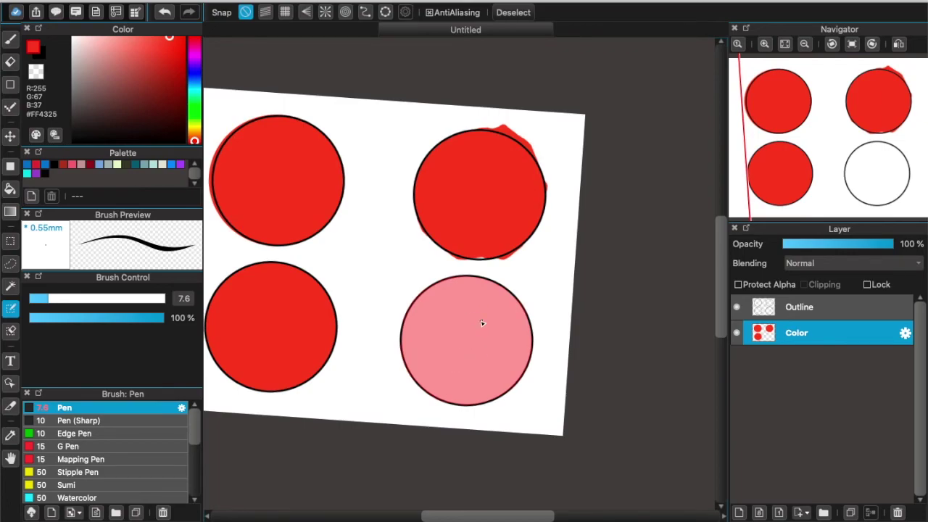
Paint the selected lower-right circle red with the Pen brush at size 1000 and clear the selection
left_click(9, 188)
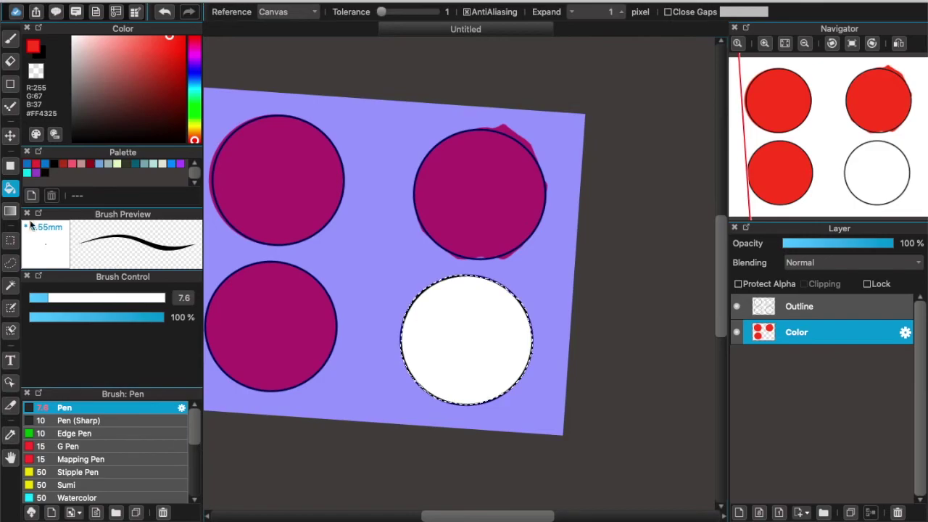
key("b")
left_click(155, 297)
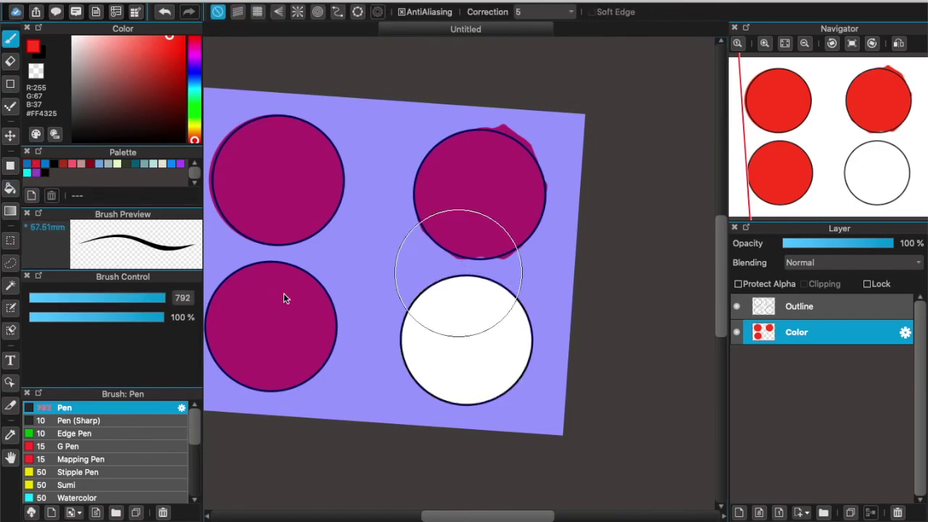
left_click_drag(283, 293, 305, 296)
mouse_move(413, 365)
left_mouse_down()
mouse_move(487, 344)
mouse_move(590, 379)
mouse_move(533, 395)
left_mouse_up()
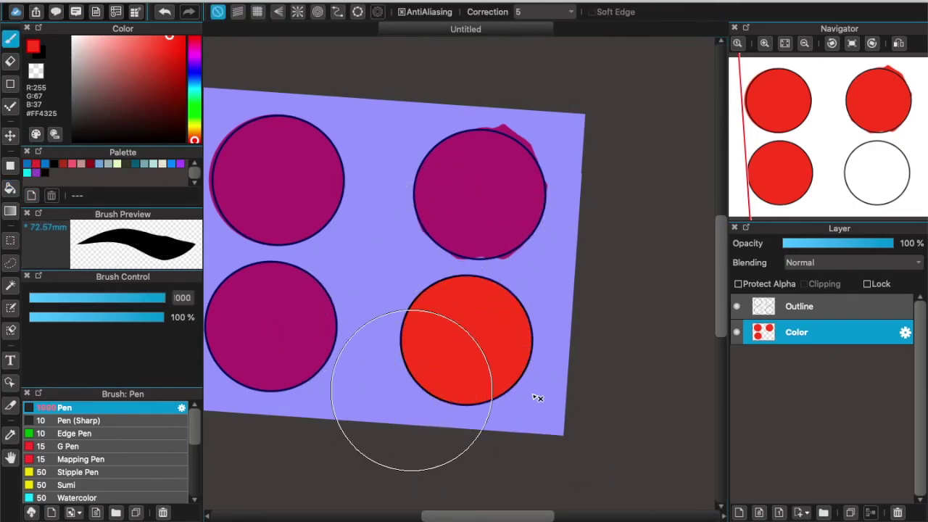
scroll(538, 398, "down", 5)
key("Left")
key("Right")
key("Left")
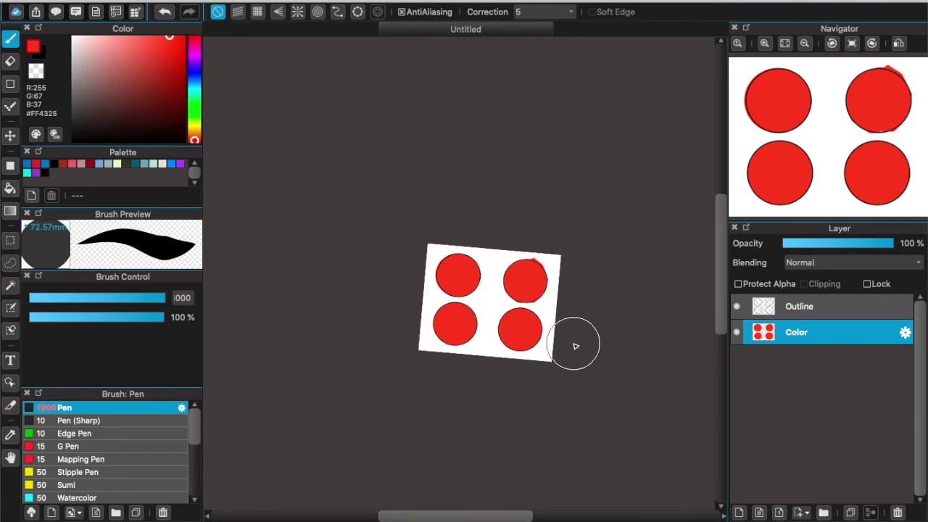
scroll(574, 347, "up", 5)
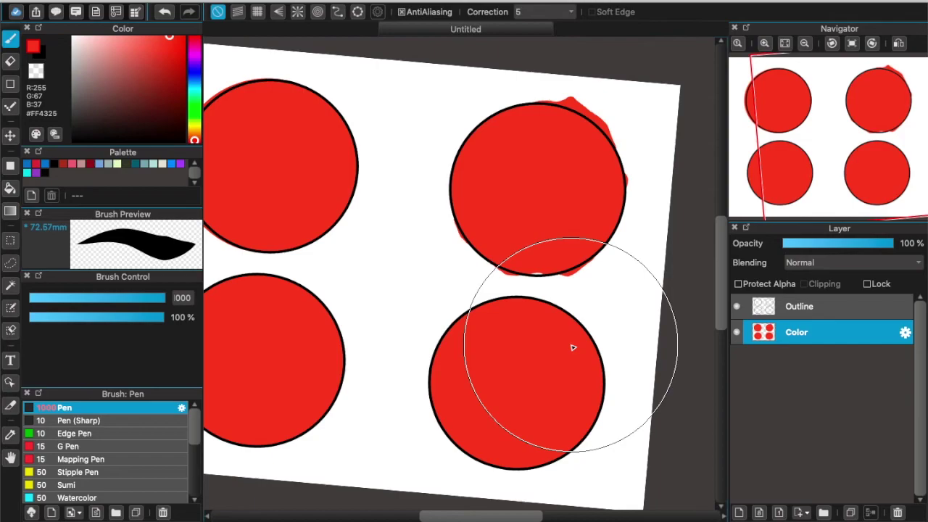
Hide the Color layer and make the Outline layer active
left_click(736, 333)
scroll(518, 327, "left", 2)
scroll(519, 326, "up", 1)
scroll(519, 327, "down", 1)
scroll(519, 326, "left", 1)
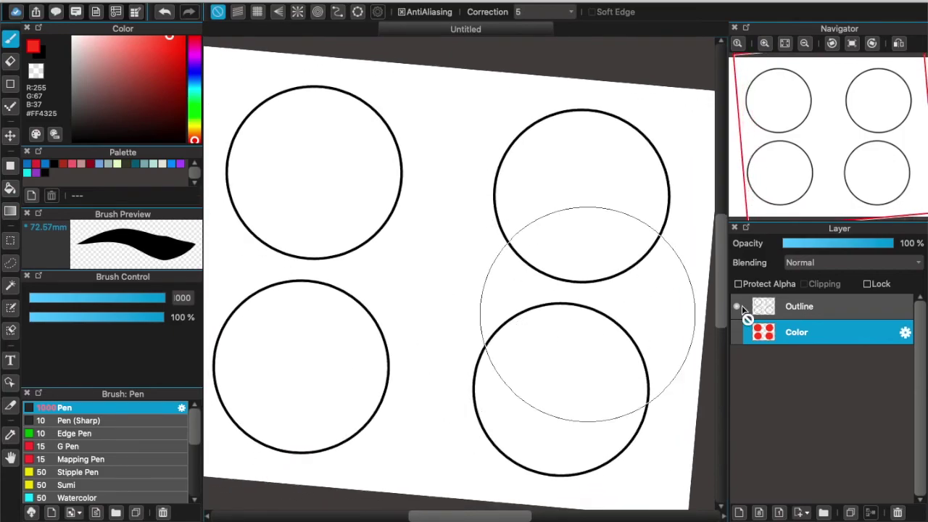
left_click(833, 306)
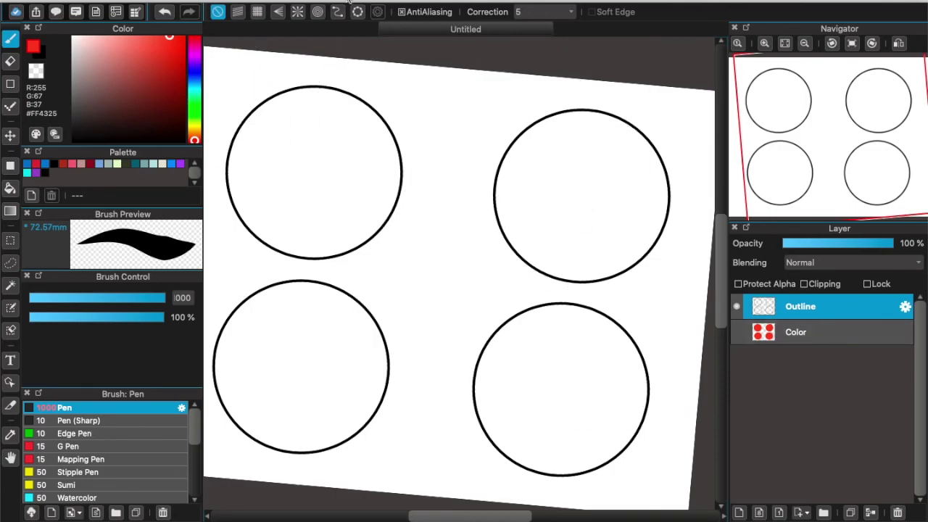
Save the drawing as Circles in MediBang Paint Pro (*.mdp) format in the Medibang Creations folder
left_click(138, 1)
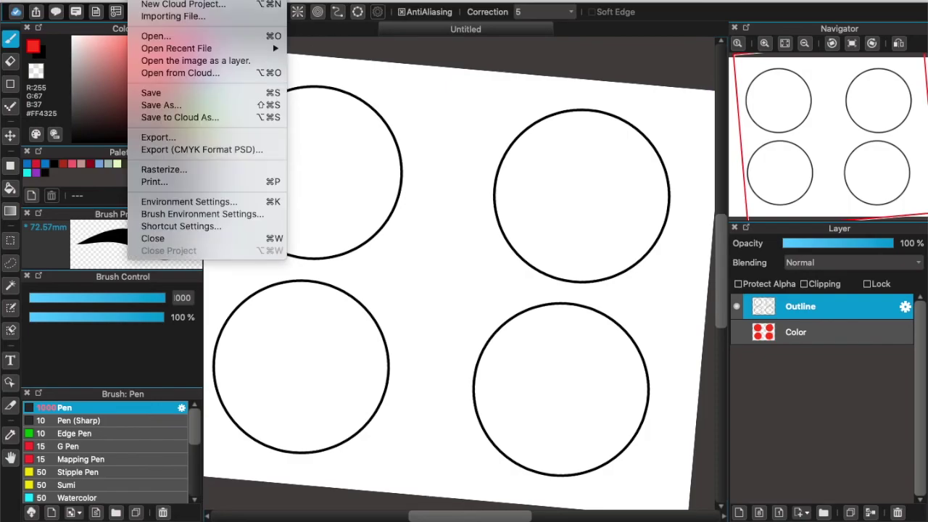
left_click(168, 136)
left_click(450, 303)
left_click(450, 304)
left_click(426, 67)
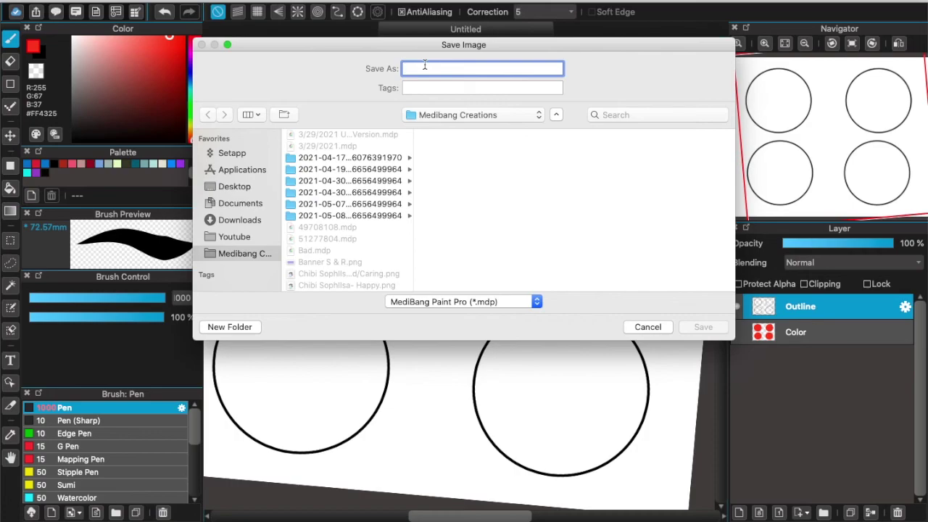
type("Circles")
key("Return")
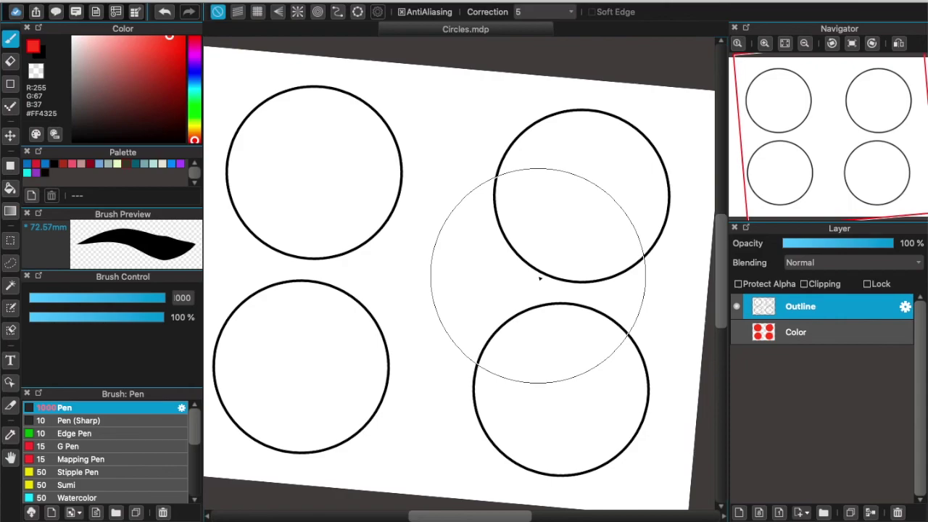
Paint a short red test stroke inside the lower-right circle on the Outline layer and undo it
left_click_drag(484, 366, 544, 367)
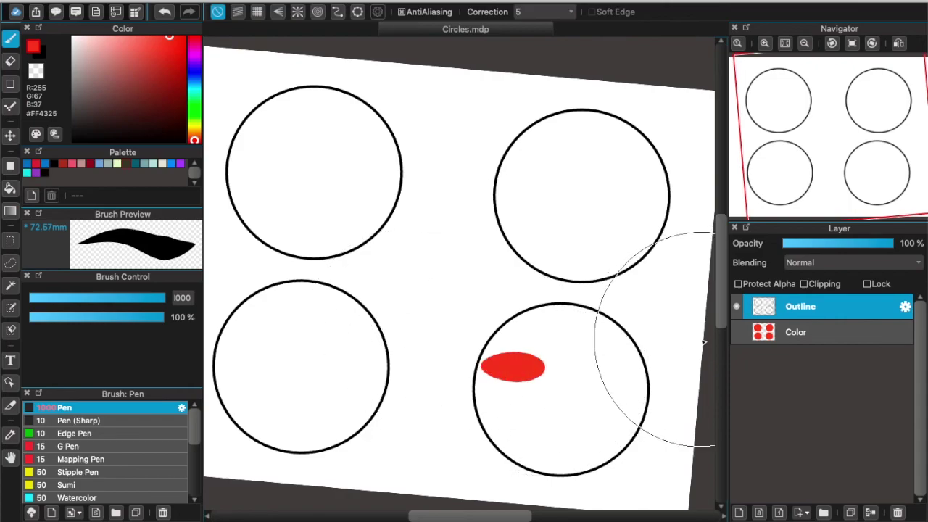
key("ctrl+z")
Make the Color layer active and turn its visibility back on
left_click(783, 332)
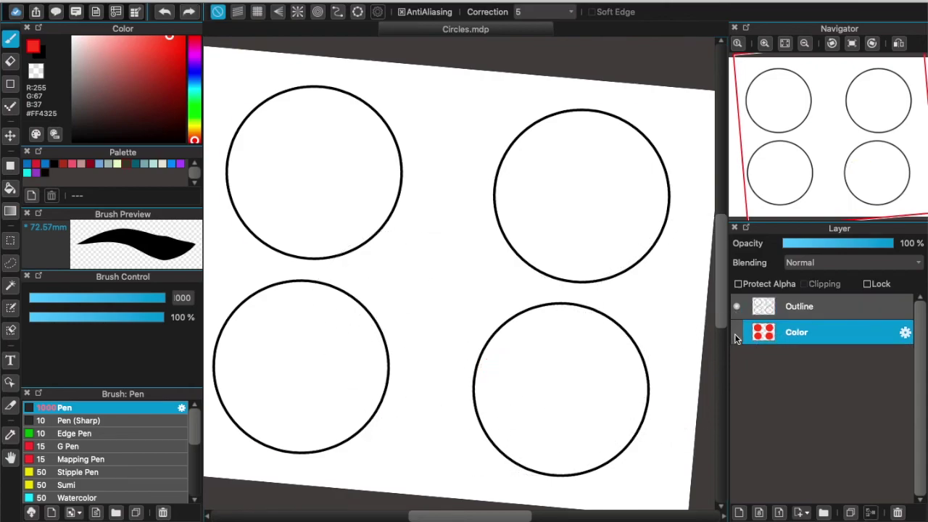
left_click(736, 333)
left_click(738, 332)
left_click(754, 306)
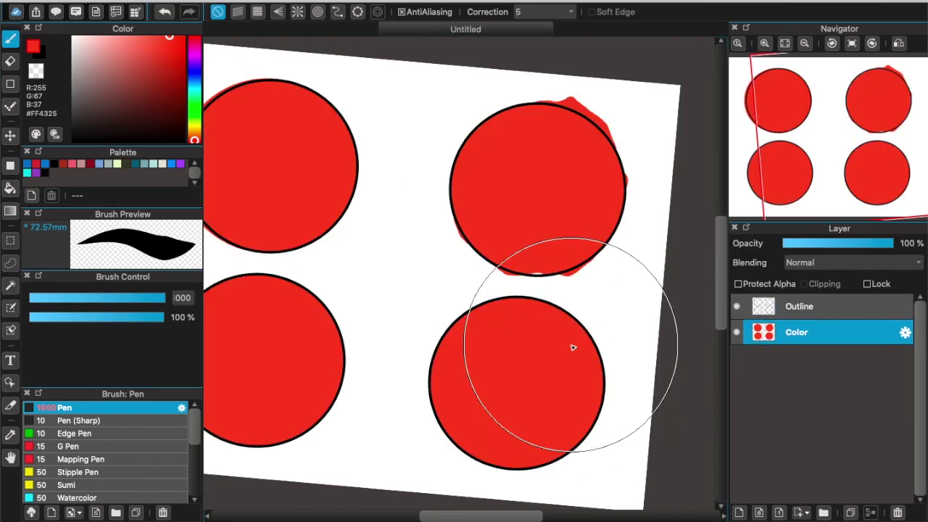